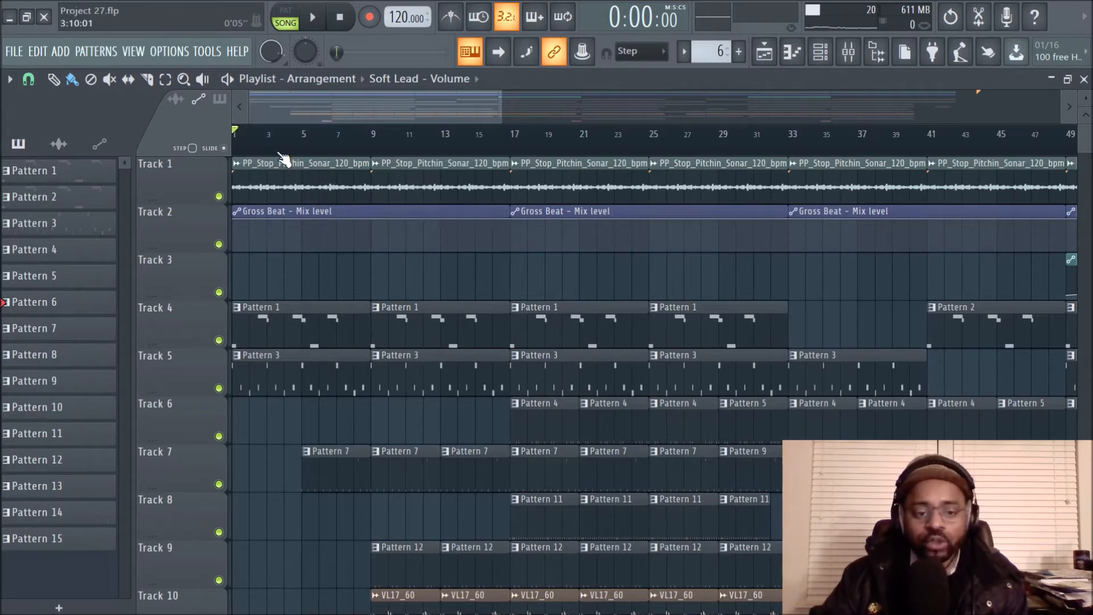
# - Solo Track 1, unmute Track 2 with the Gross Beat mix level automation, and play both tracks briefly
pyautogui.scroll(4, 283, 160)
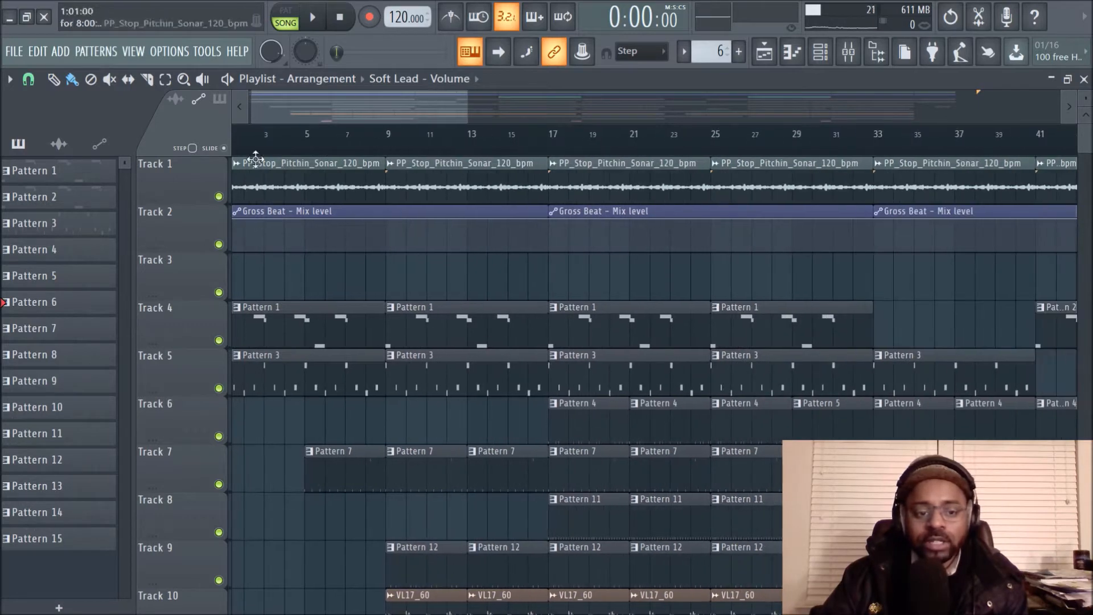
pyautogui.rightClick(219, 196)
pyautogui.click(218, 244)
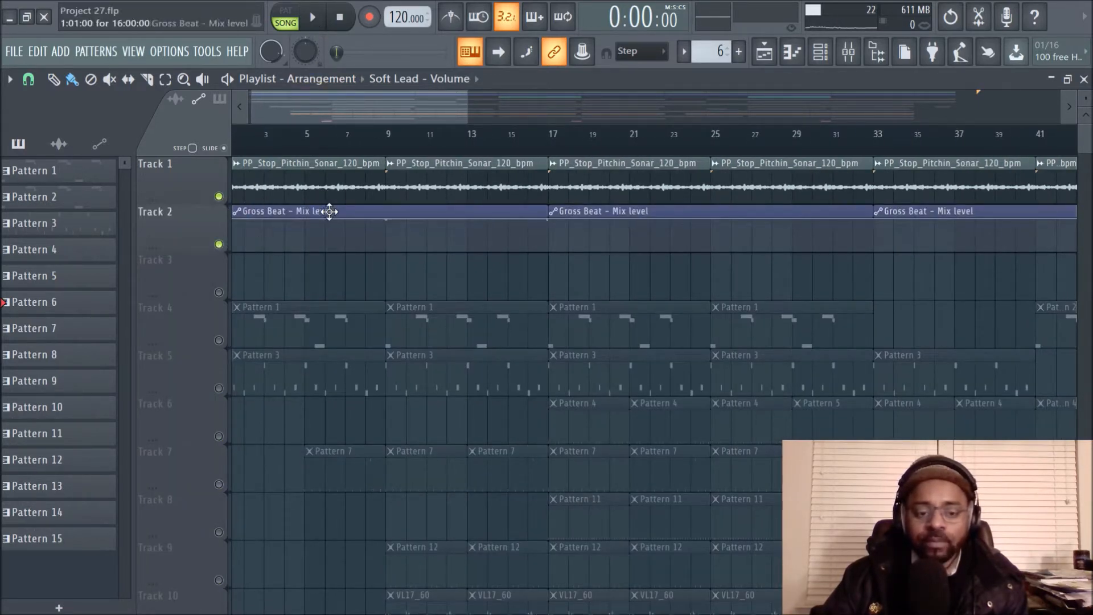
pyautogui.click(312, 17)
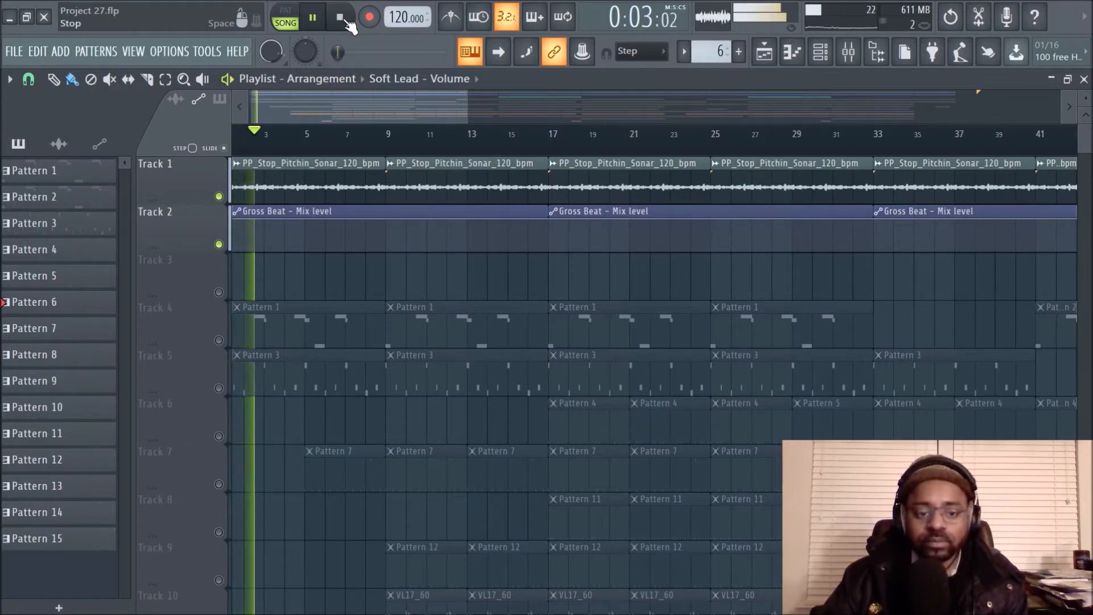
pyautogui.click(344, 19)
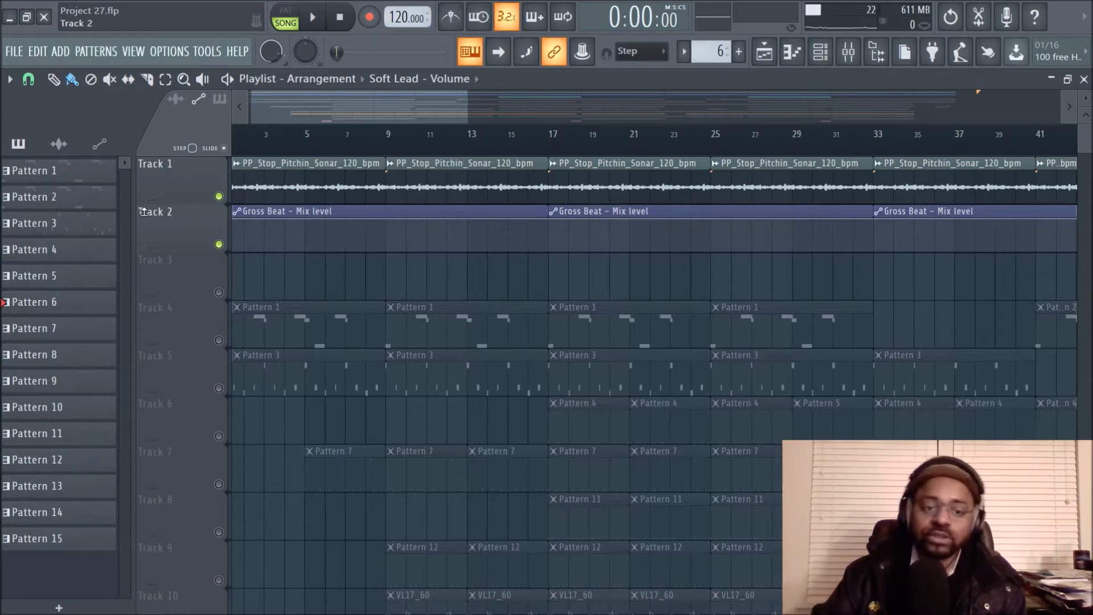
# - Open the Gross Beat effect from the Soft Lead track in the mixer
pyautogui.moveTo(323, 107); pyautogui.dragTo(317, 108)
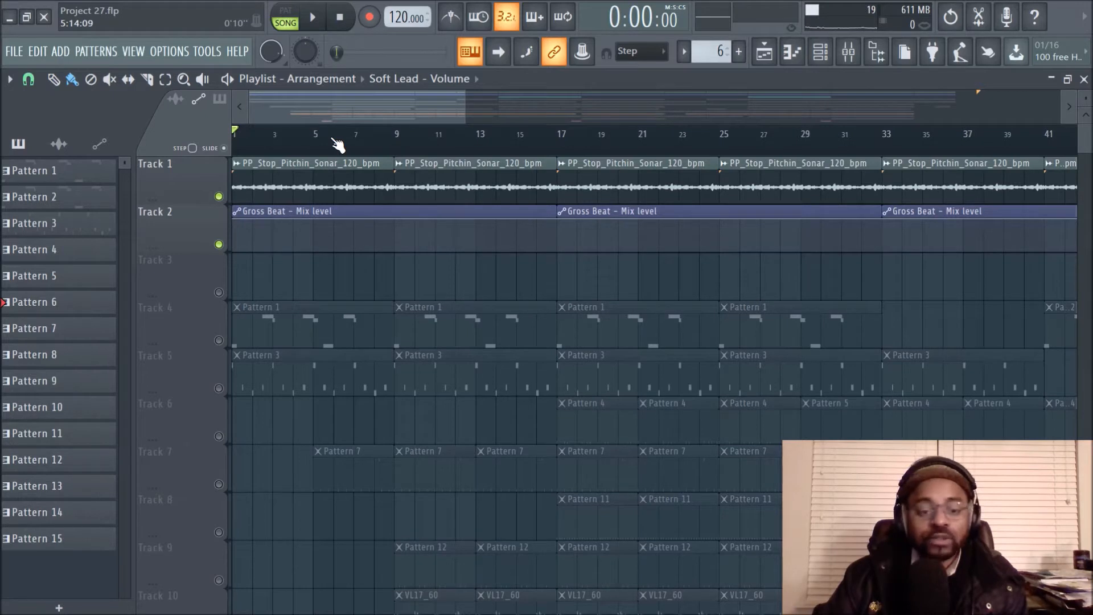
pyautogui.scroll(-3, 336, 142)
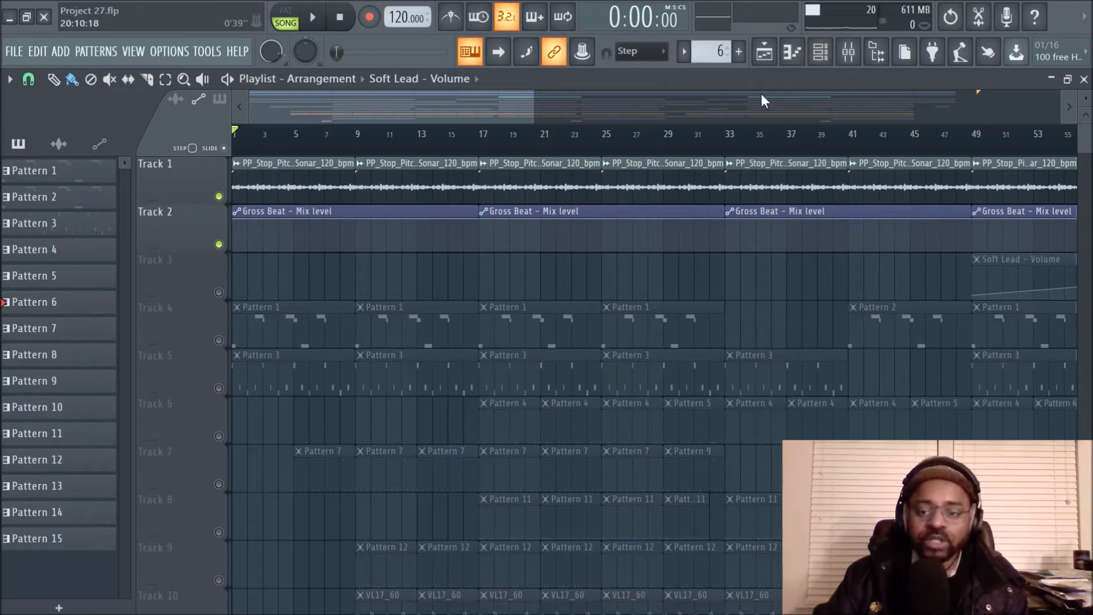
pyautogui.click(821, 52)
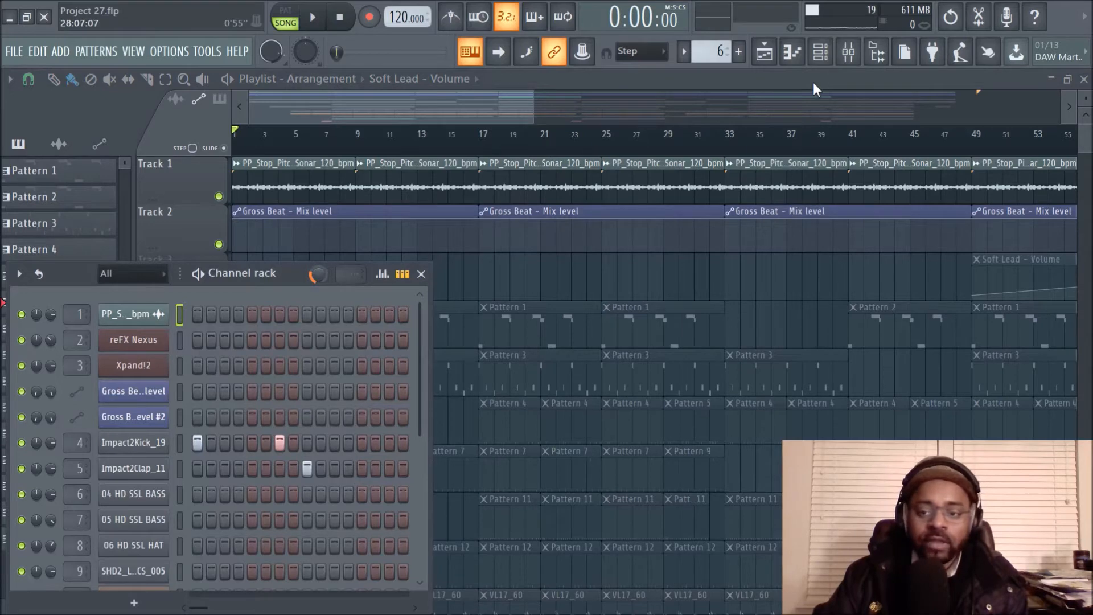
pyautogui.click(848, 52)
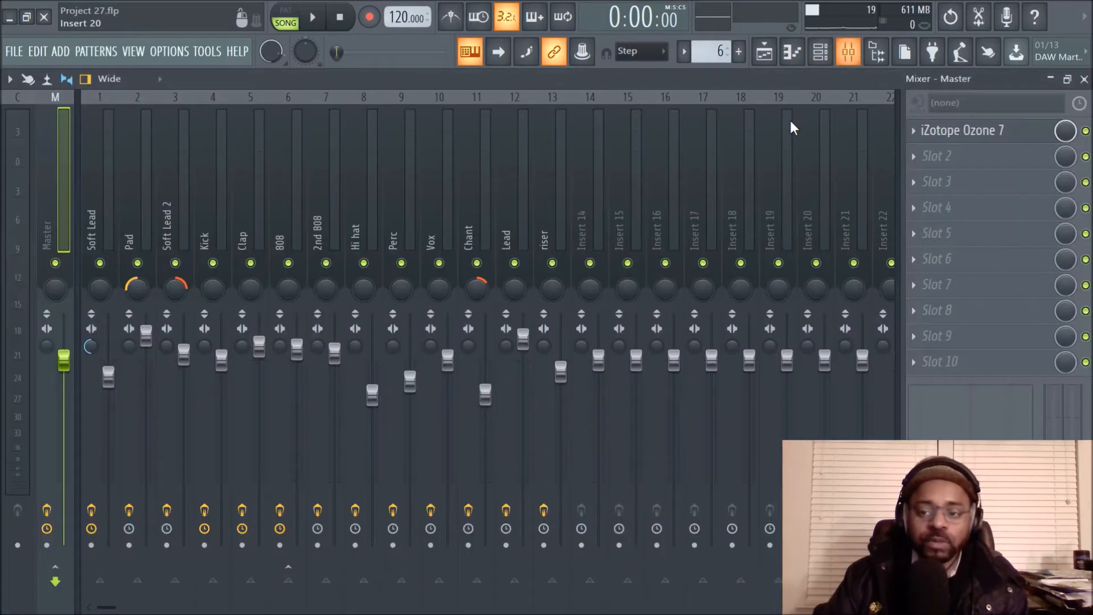
pyautogui.click(89, 196)
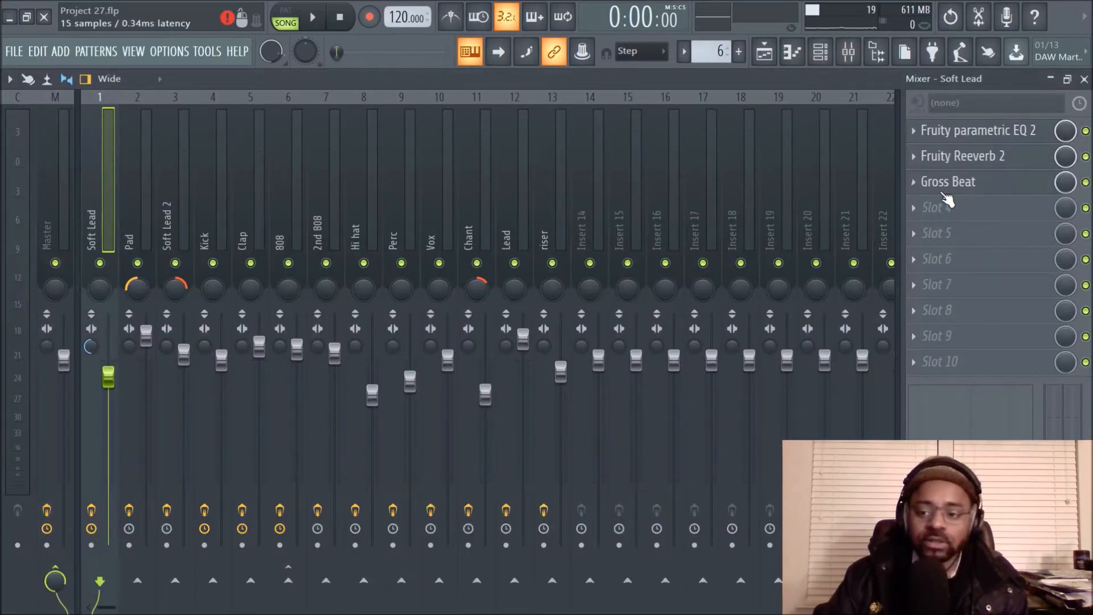
pyautogui.click(944, 190)
pyautogui.moveTo(546, 274); pyautogui.dragTo(575, 187)
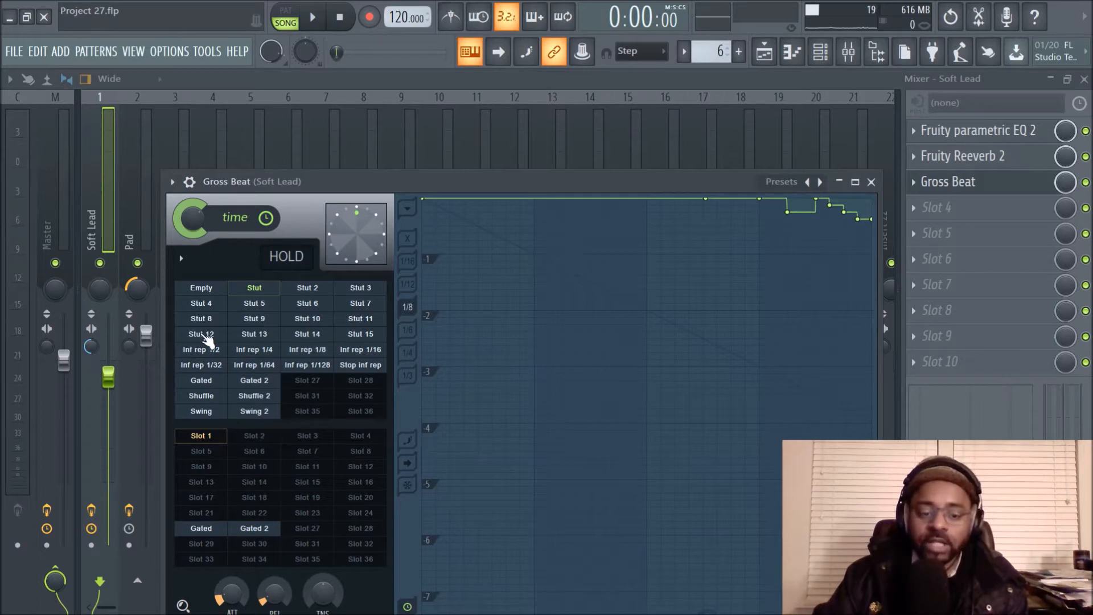
# - Examine Gross Beat's preset list and time slots, and close the effect to return to the playlist
pyautogui.rightClick(819, 183)
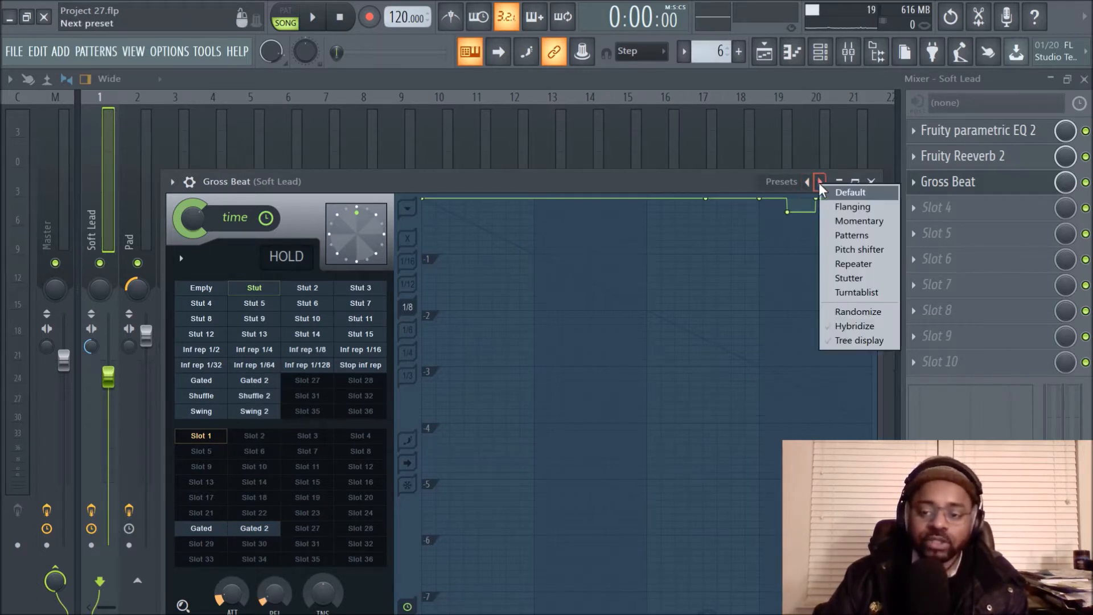
pyautogui.click(704, 175)
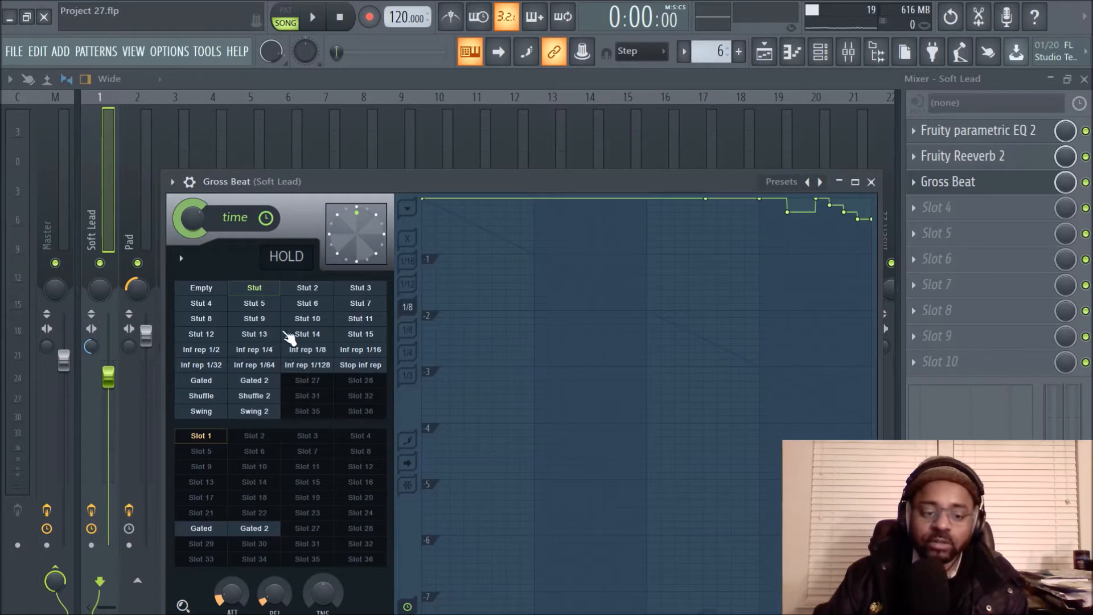
pyautogui.moveTo(352, 183); pyautogui.dragTo(350, 174)
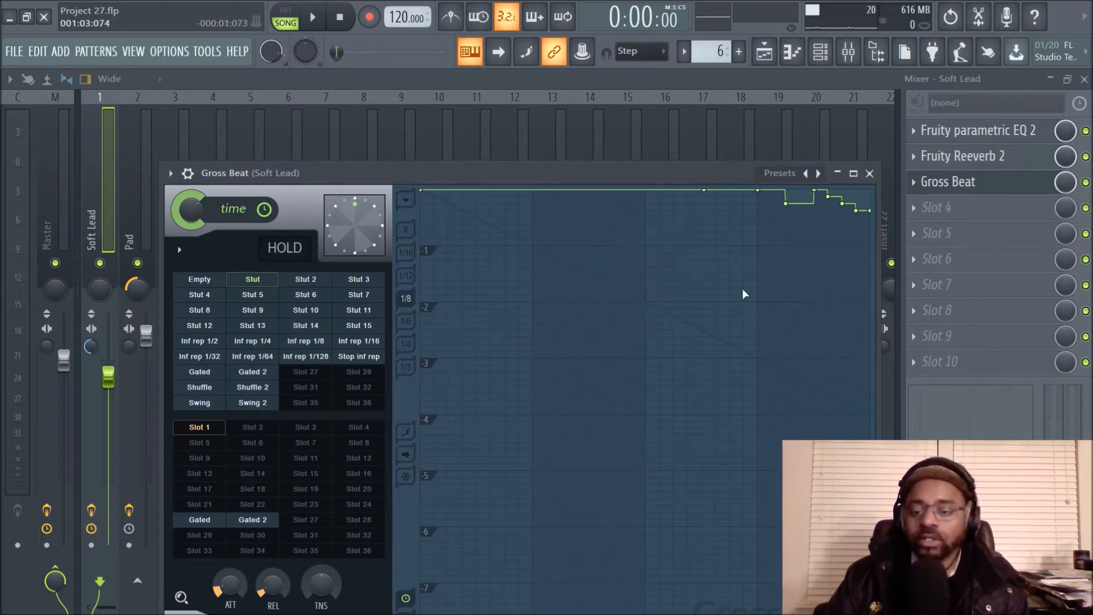
pyautogui.moveTo(576, 169); pyautogui.dragTo(588, 96)
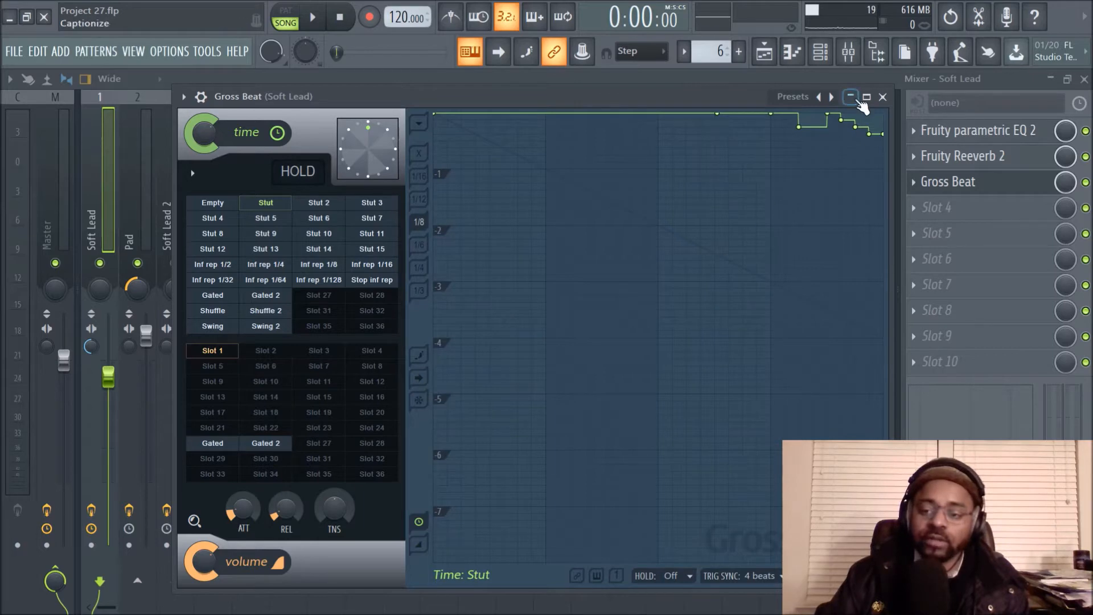
pyautogui.click(882, 96)
pyautogui.click(766, 53)
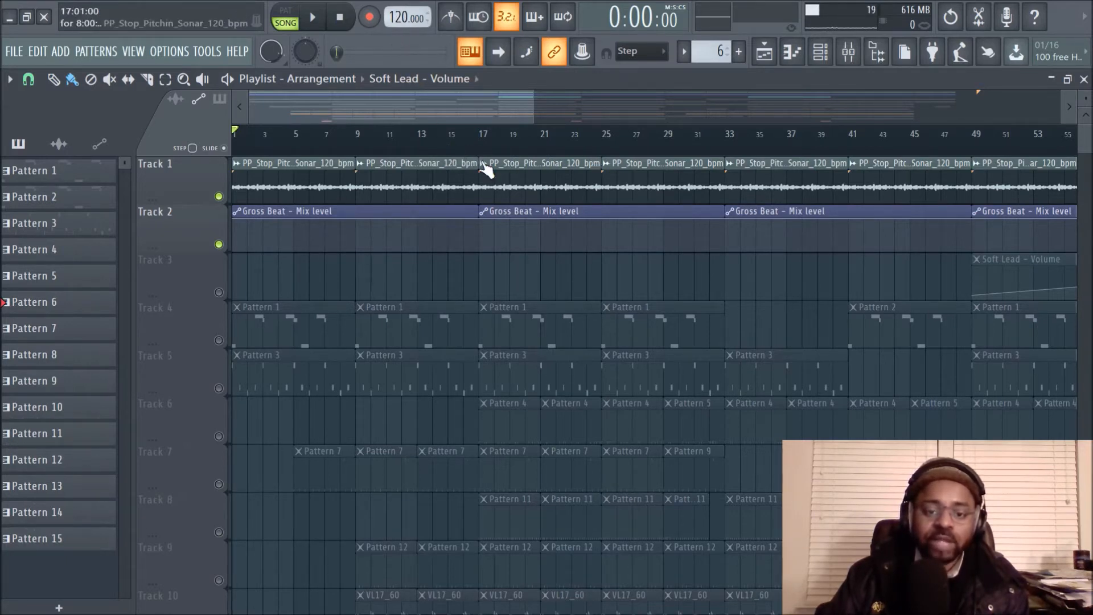
# - Unmute Track 4 and play it briefly together with Tracks 1 and 2
pyautogui.scroll(1, 462, 154)
pyautogui.scroll(-1, 463, 155)
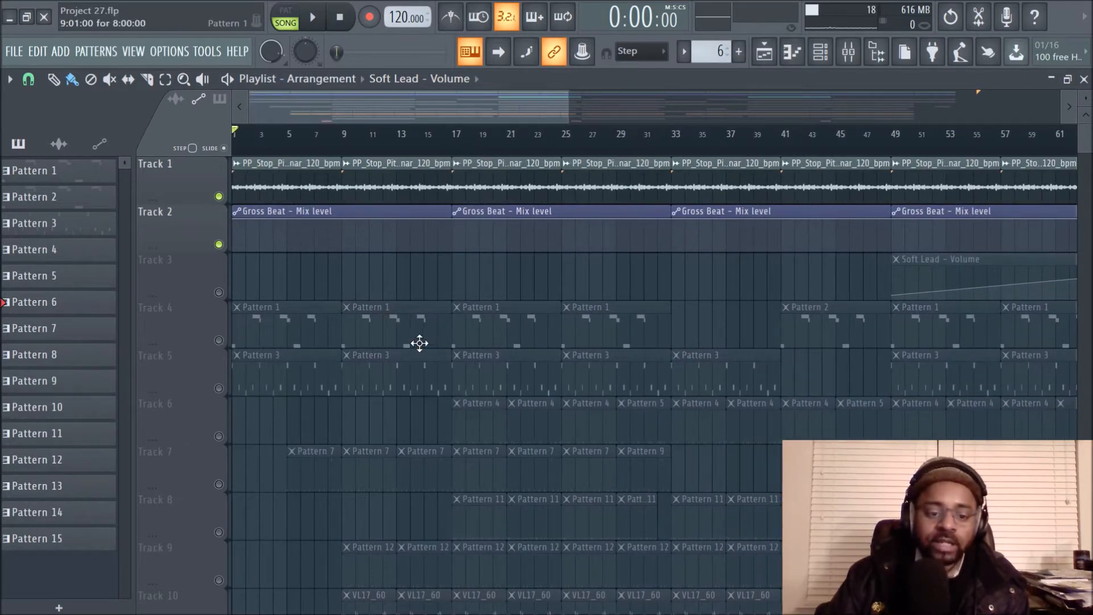
pyautogui.click(218, 340)
pyautogui.click(312, 17)
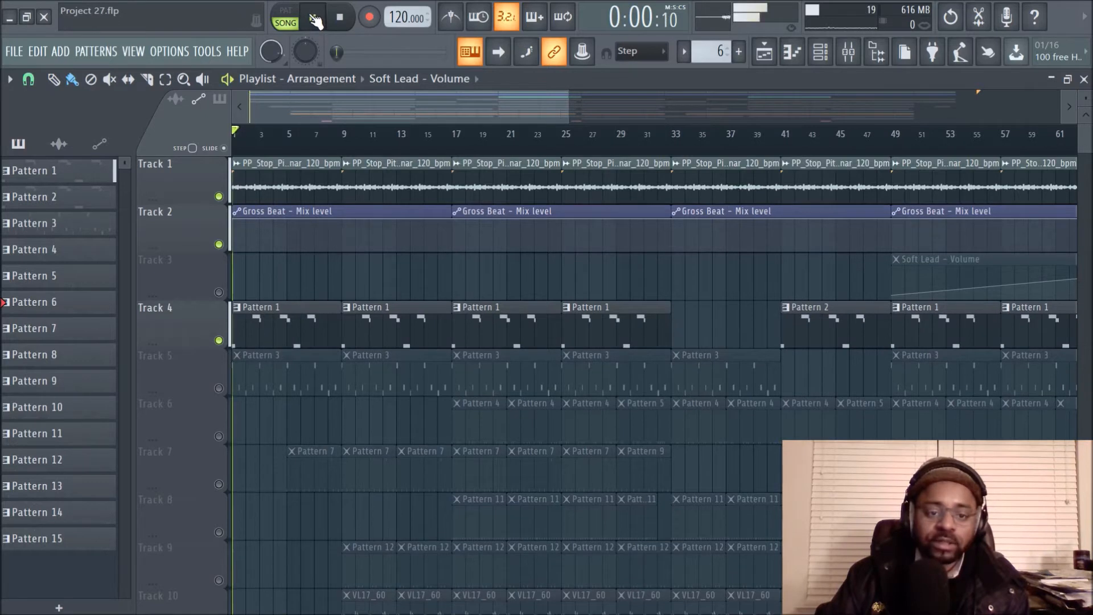
pyautogui.click(340, 17)
# - Solo Track 4 and listen to its Pattern 1 clips with the channel rack shown
pyautogui.keyDown('ctrl'); pyautogui.click(219, 340); pyautogui.keyUp('ctrl')
pyautogui.click(313, 17)
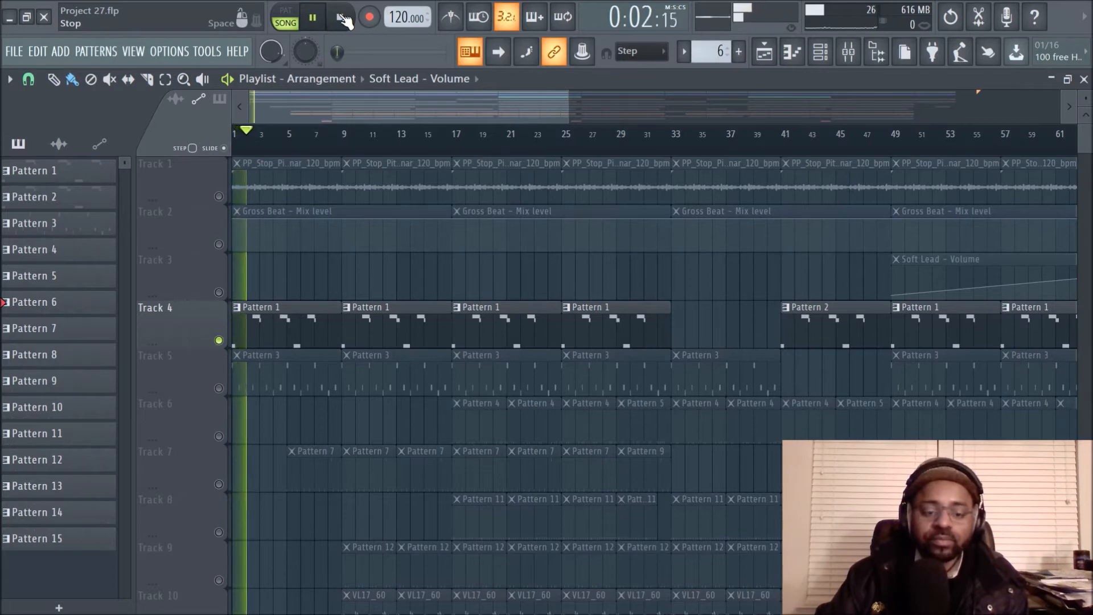
pyautogui.click(820, 52)
pyautogui.moveTo(262, 279); pyautogui.dragTo(766, 221)
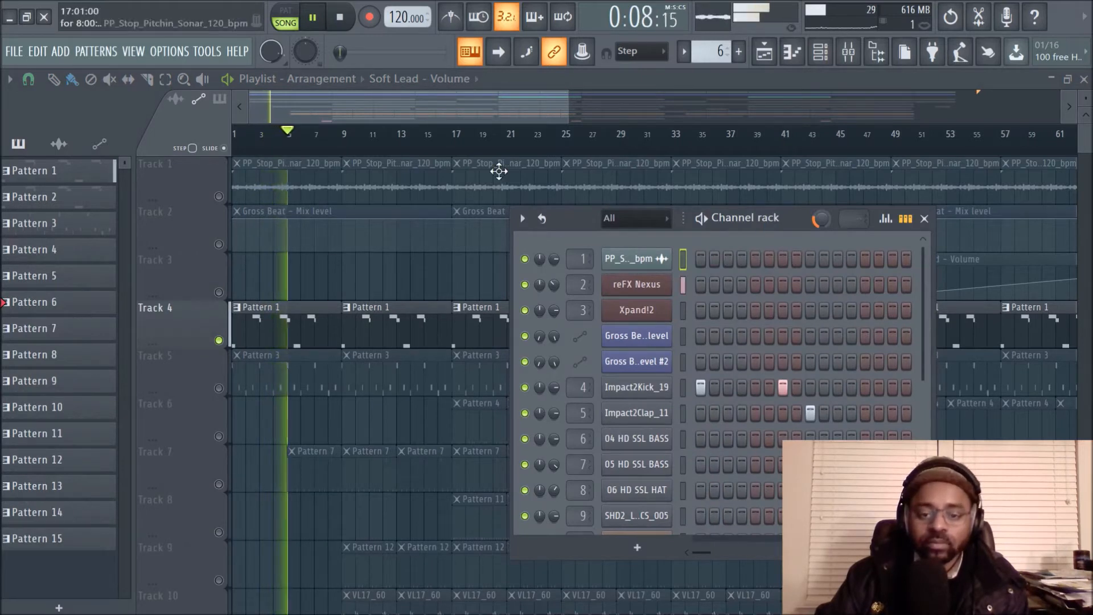
pyautogui.click(341, 22)
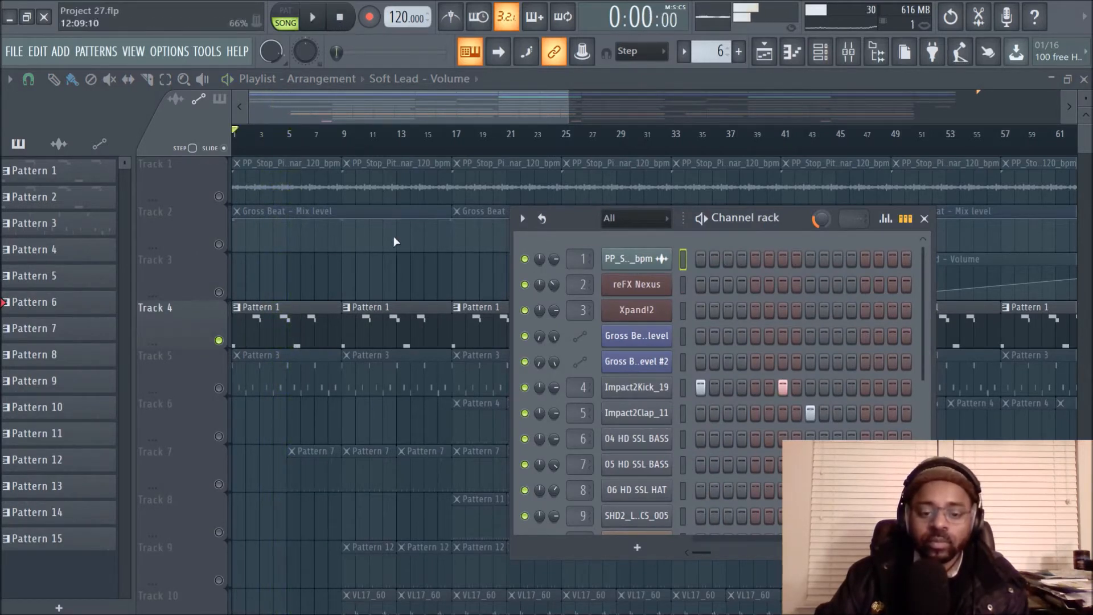
# - Open the reFX Nexus pad, audition its SY Chillzone 1 preset with a few notes, and close the instrument and channel rack
pyautogui.click(653, 289)
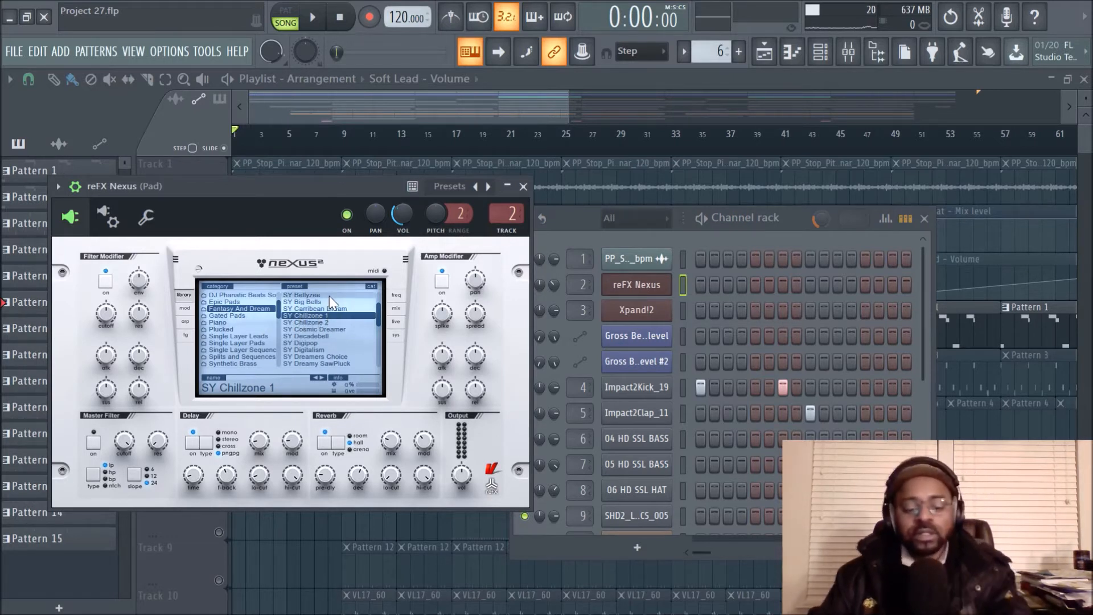
pyautogui.press('r')
pyautogui.press('y')
pyautogui.press('u')
pyautogui.press('e')
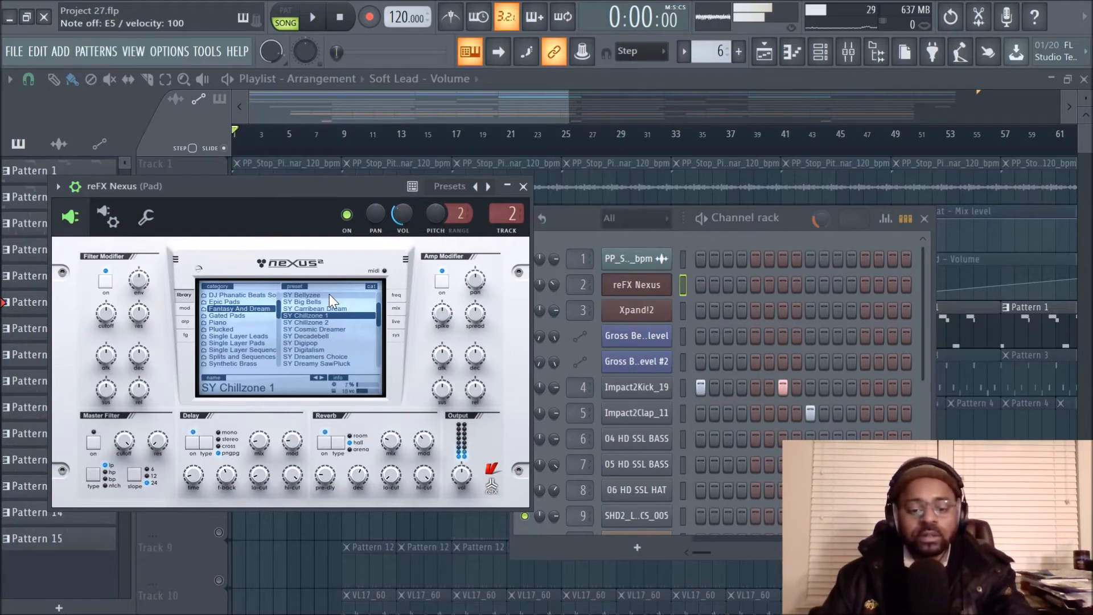
pyautogui.click(523, 186)
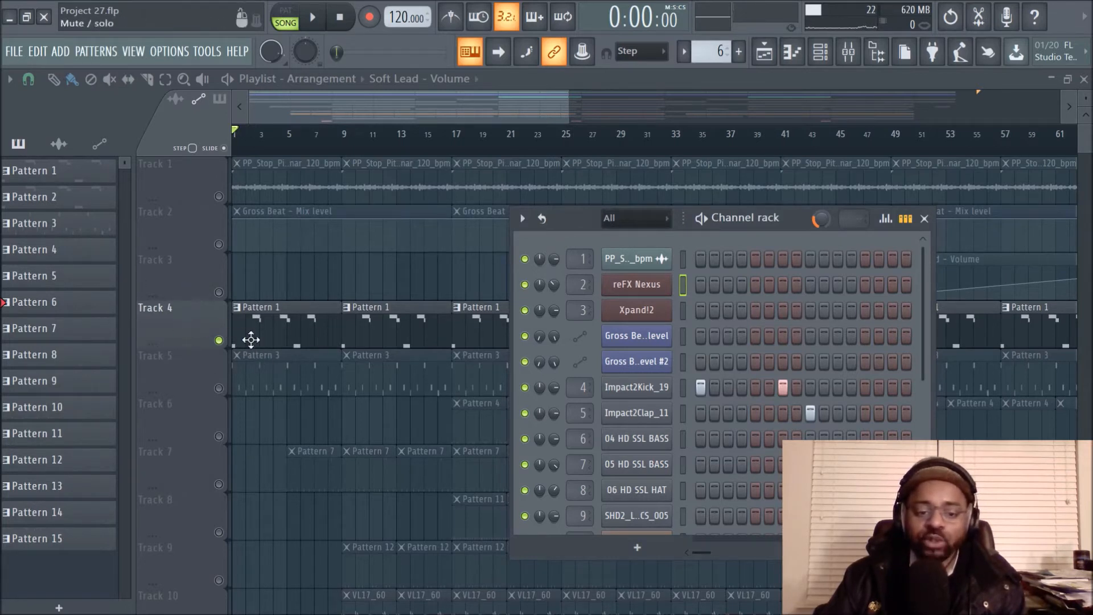
pyautogui.scroll(-3, 302, 159)
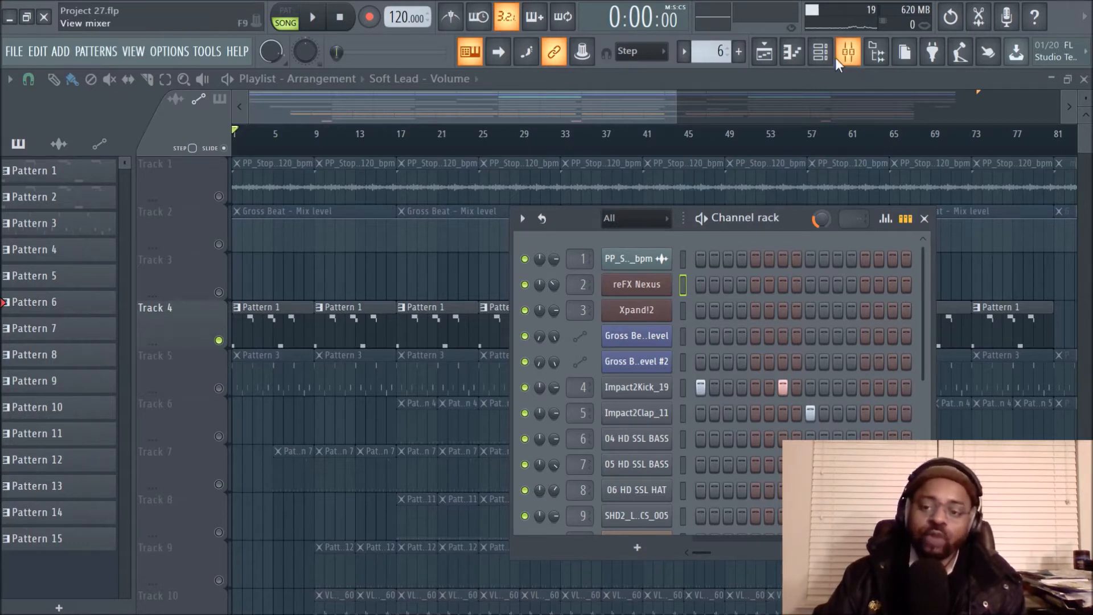
pyautogui.click(821, 51)
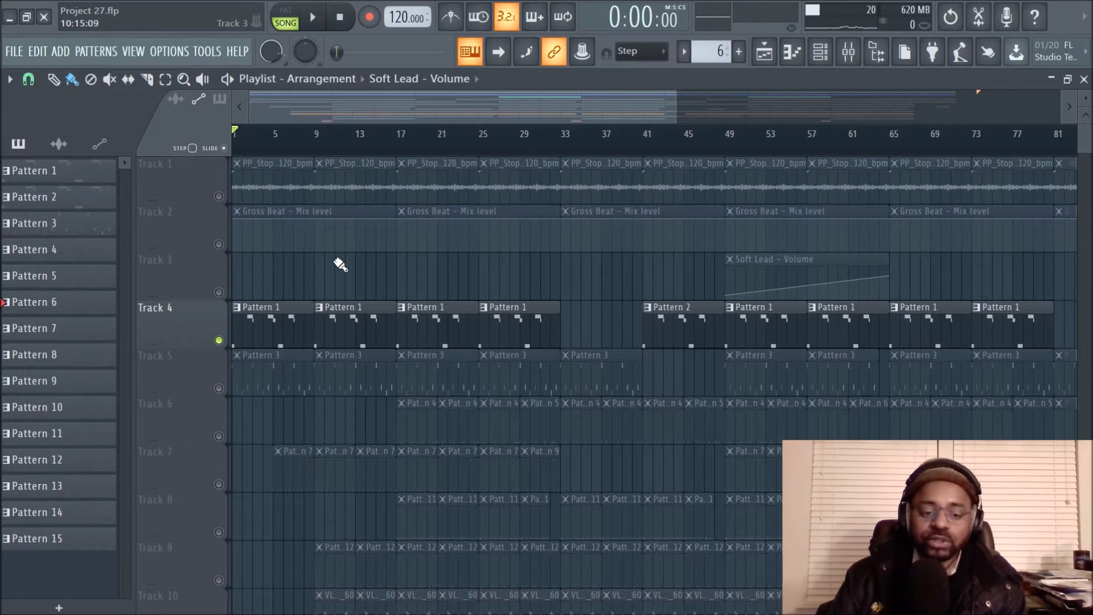
# - Play Track 5 with Track 4 muted to hear Pattern 3 alone, and unmute Track 4 after stopping
pyautogui.click(219, 388)
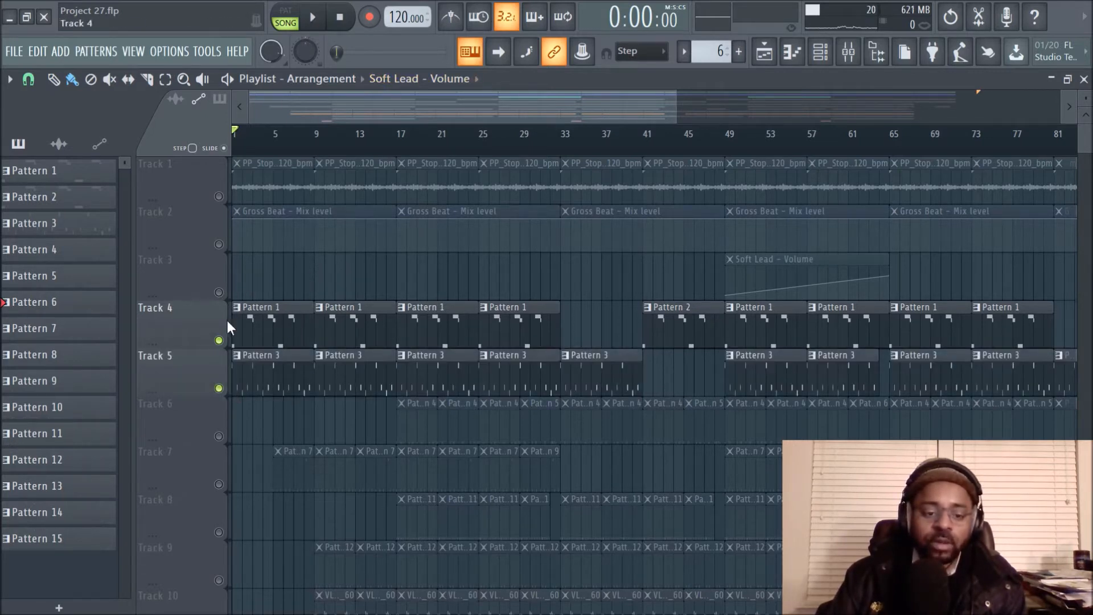
pyautogui.click(218, 340)
pyautogui.click(312, 17)
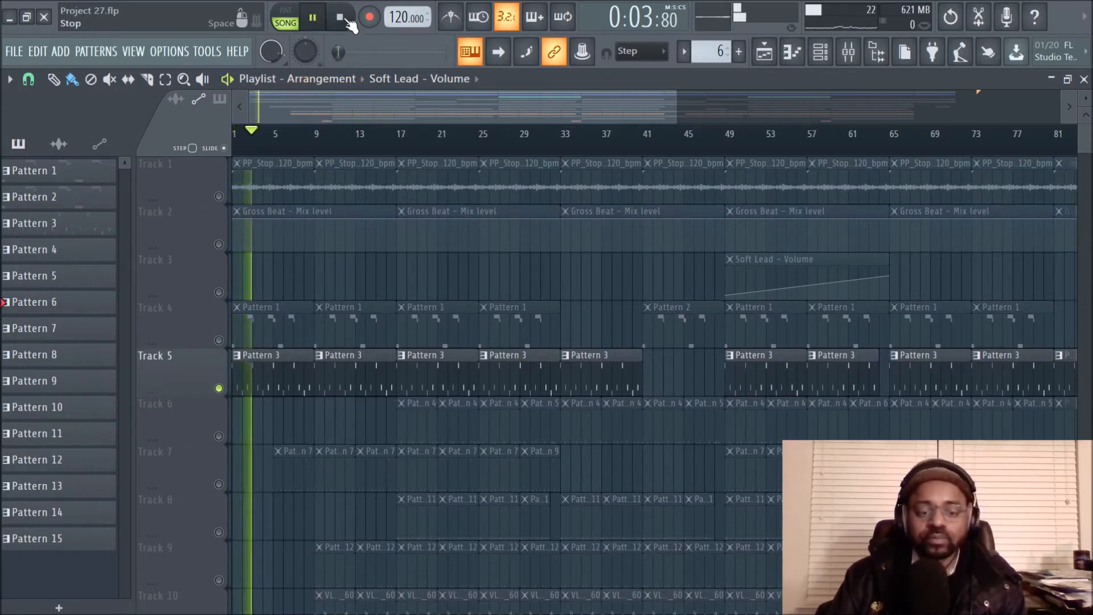
pyautogui.click(820, 52)
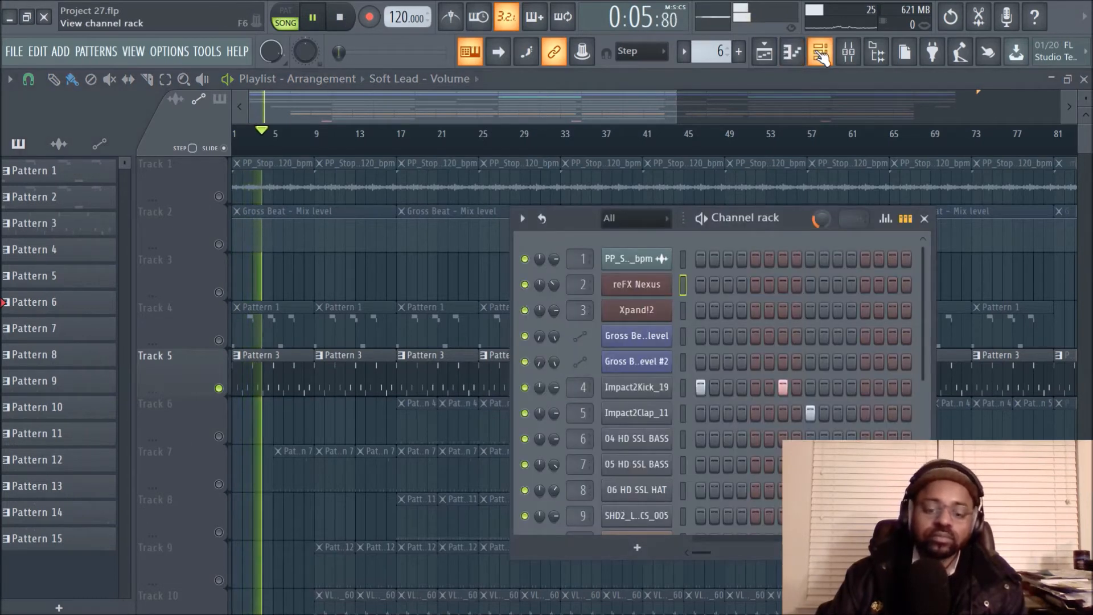
pyautogui.click(342, 23)
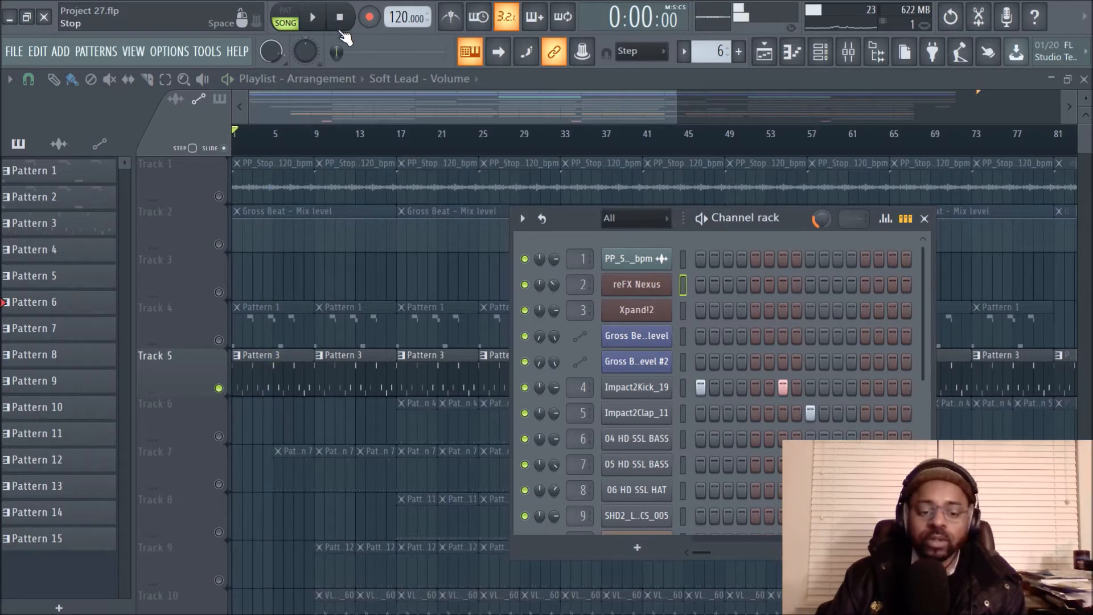
pyautogui.click(219, 340)
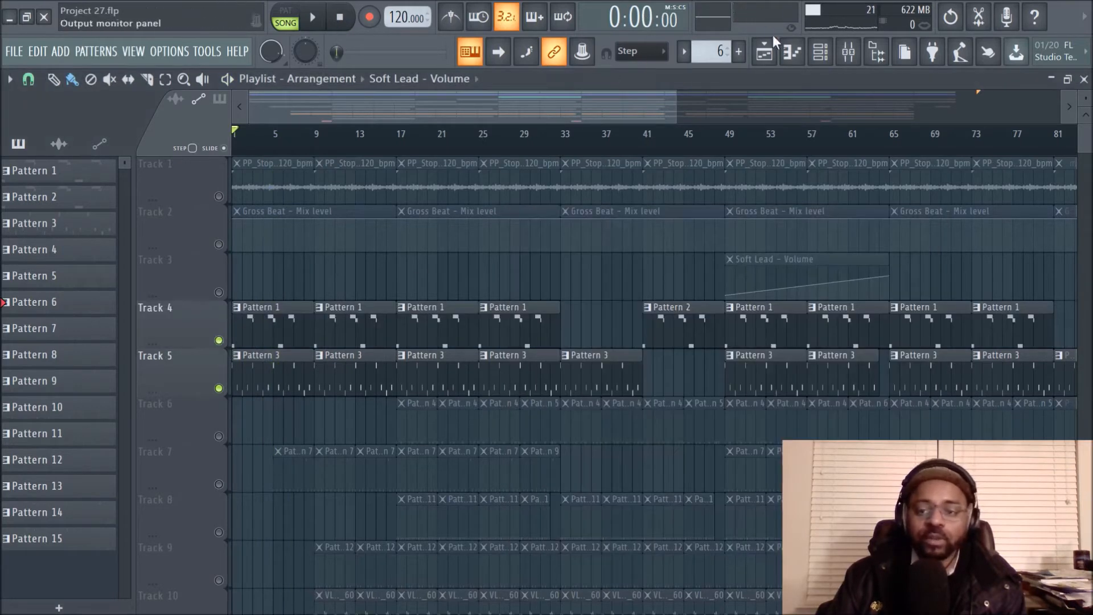
pyautogui.click(819, 53)
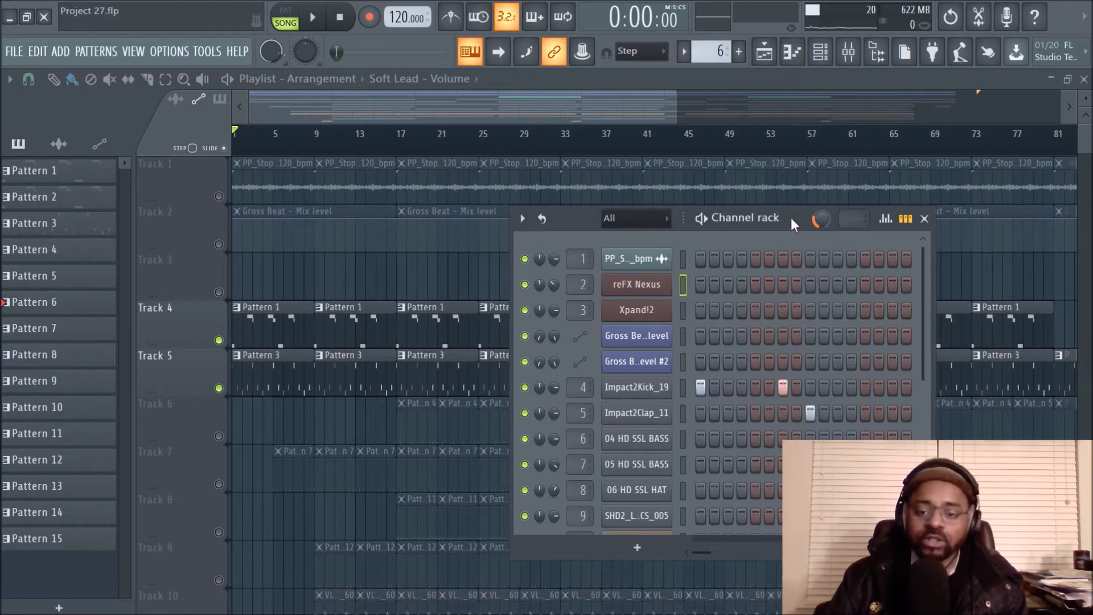
pyautogui.moveTo(790, 218); pyautogui.dragTo(798, 193)
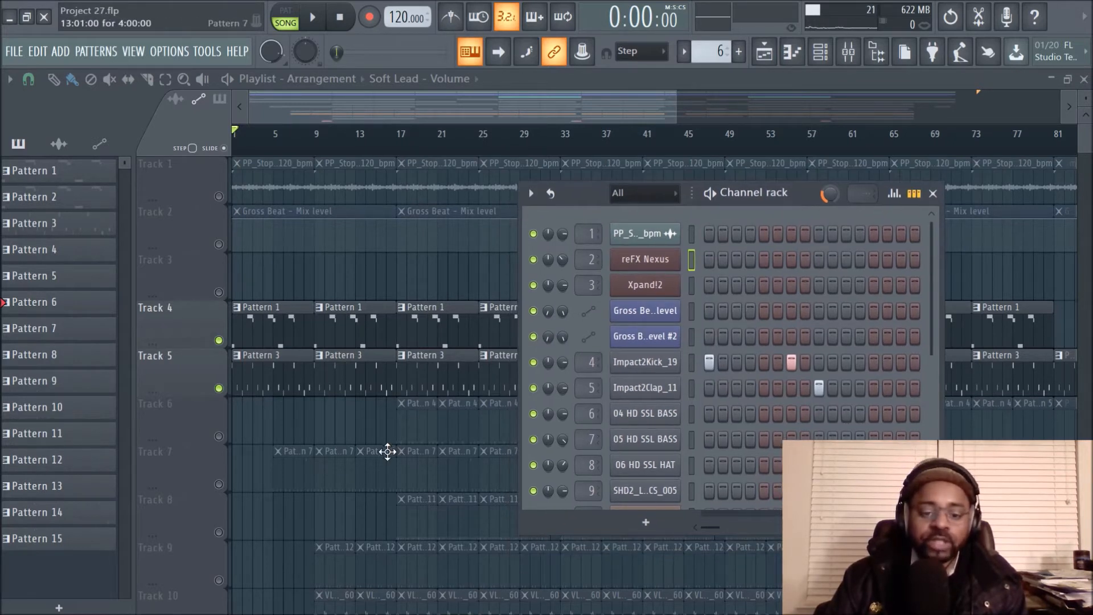
pyautogui.scroll(-2, 382, 447)
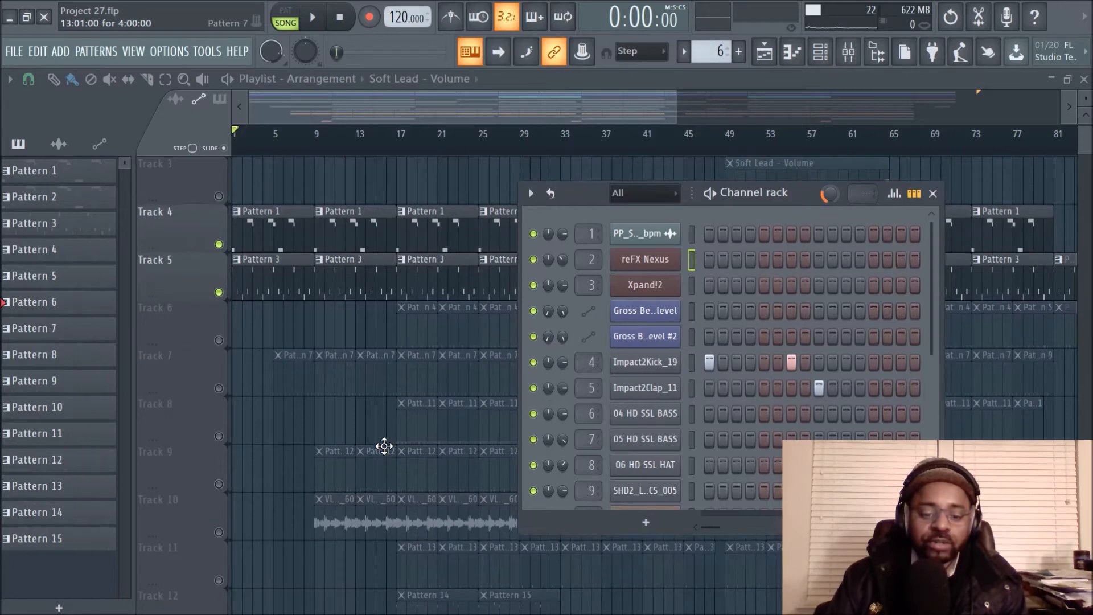
pyautogui.click(219, 531)
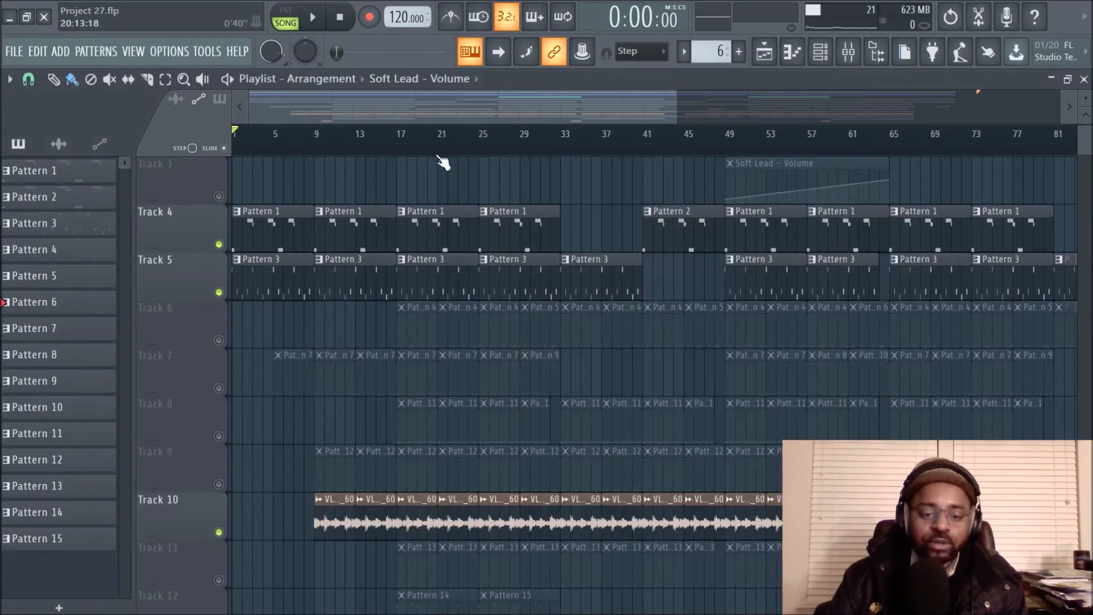
pyautogui.click(218, 532)
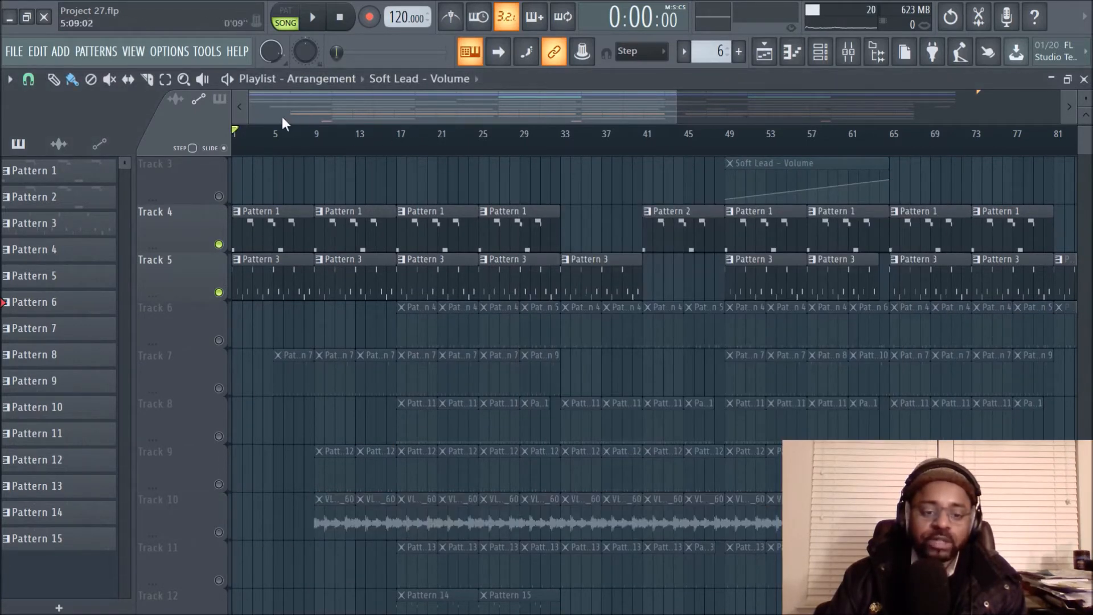
# - Play Tracks 4 and 5 together from the start of the arrangement and stop playback
pyautogui.click(315, 18)
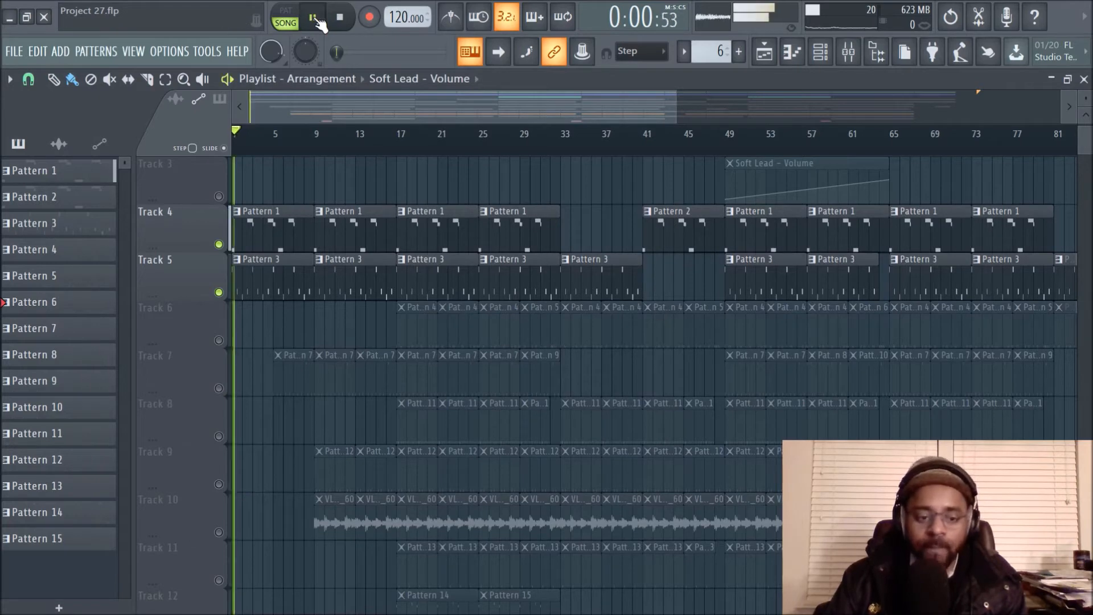
pyautogui.scroll(2, 310, 172)
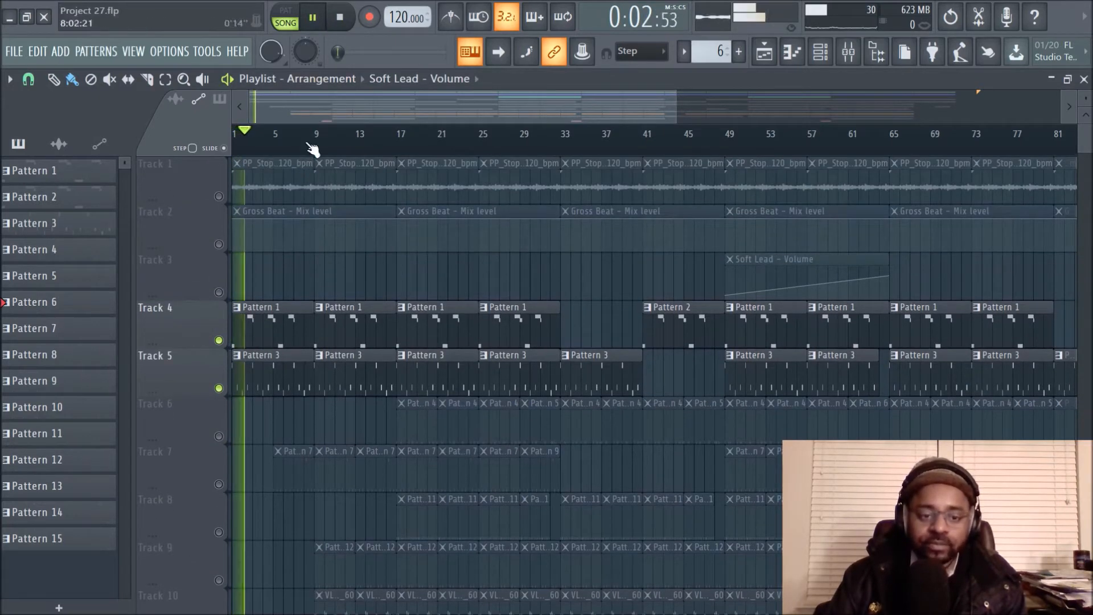
pyautogui.click(343, 21)
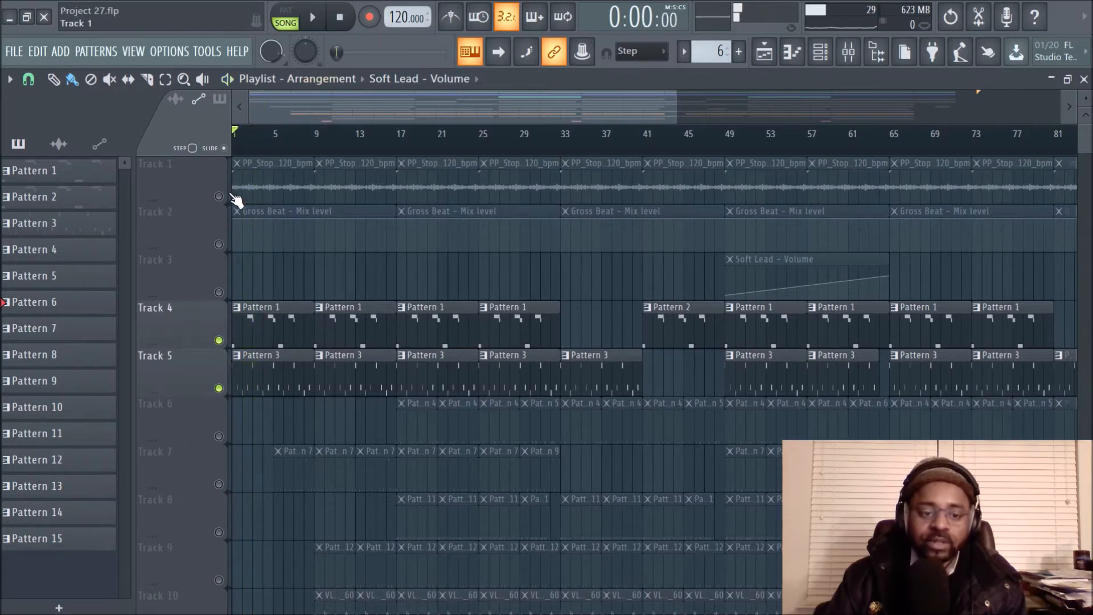
# - Unmute Tracks 1 and 2 and play them briefly together with Tracks 4 and 5
pyautogui.click(219, 197)
pyautogui.click(219, 245)
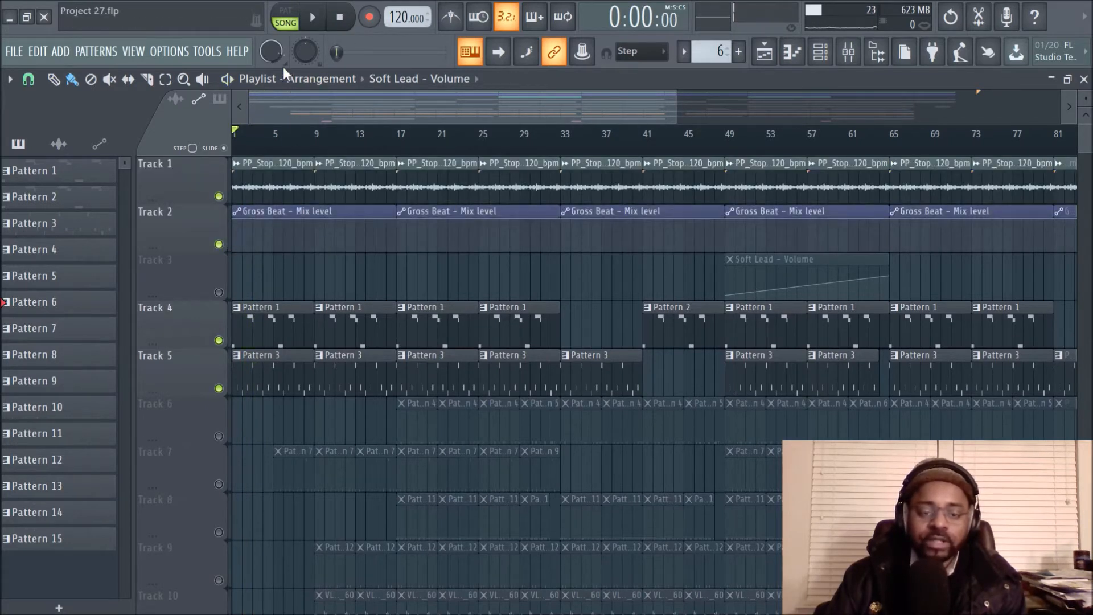
pyautogui.click(314, 18)
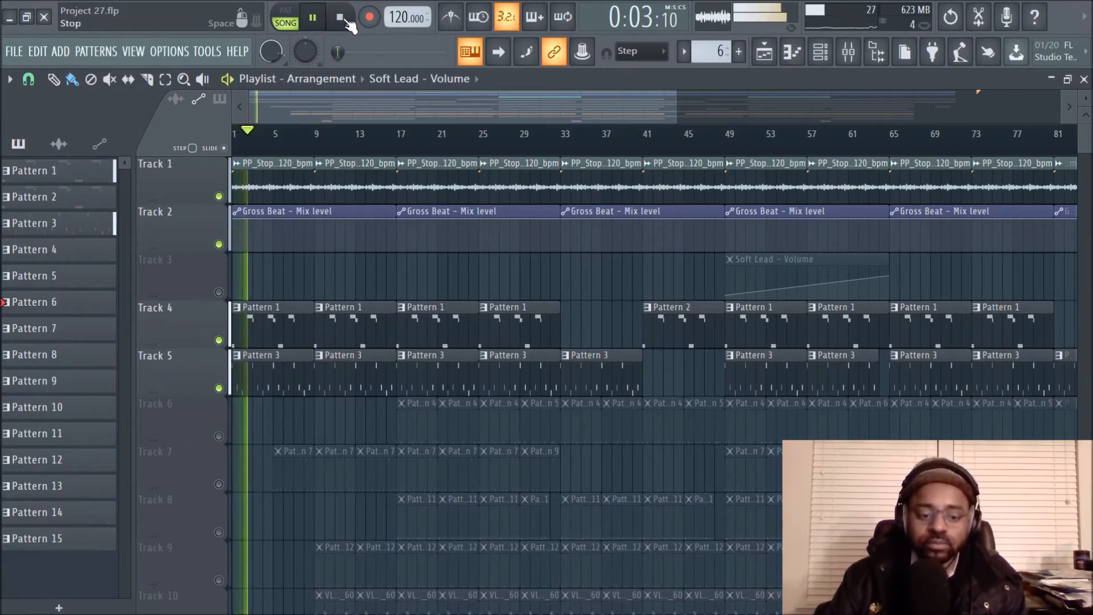
pyautogui.click(340, 18)
# - Unmute Track 7 and play the arrangement briefly from bar 9 to hear it with the other active tracks
pyautogui.scroll(-2, 345, 217)
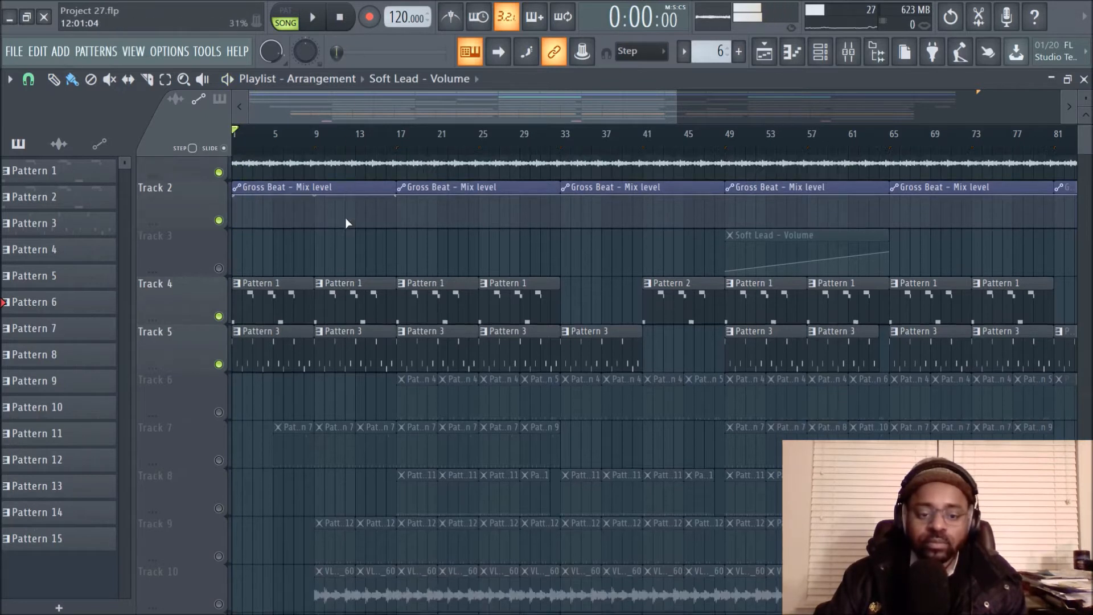
pyautogui.scroll(-1, 366, 376)
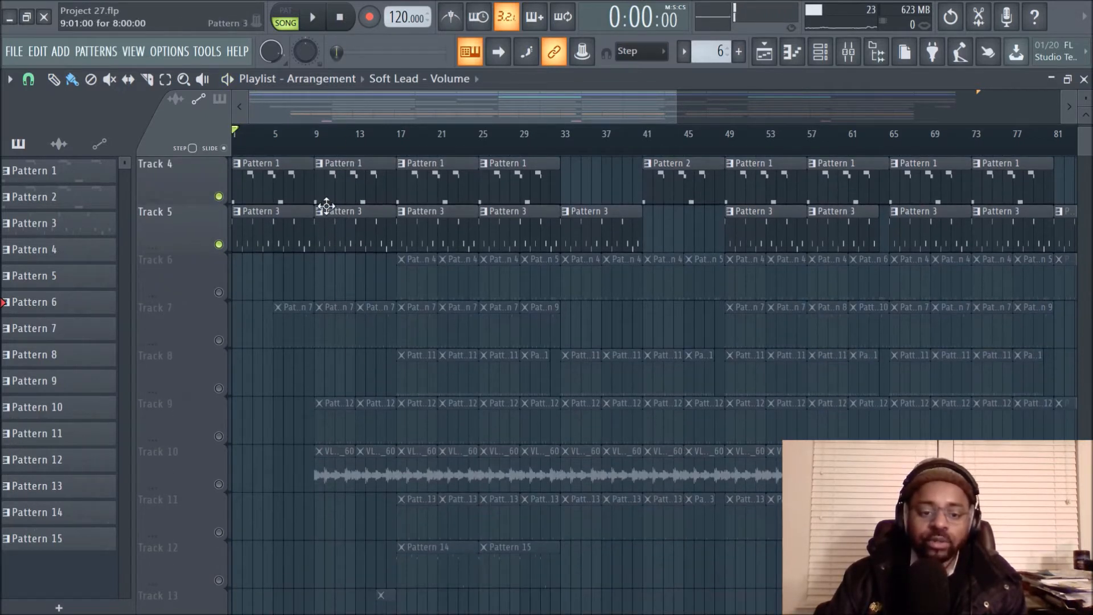
pyautogui.click(314, 133)
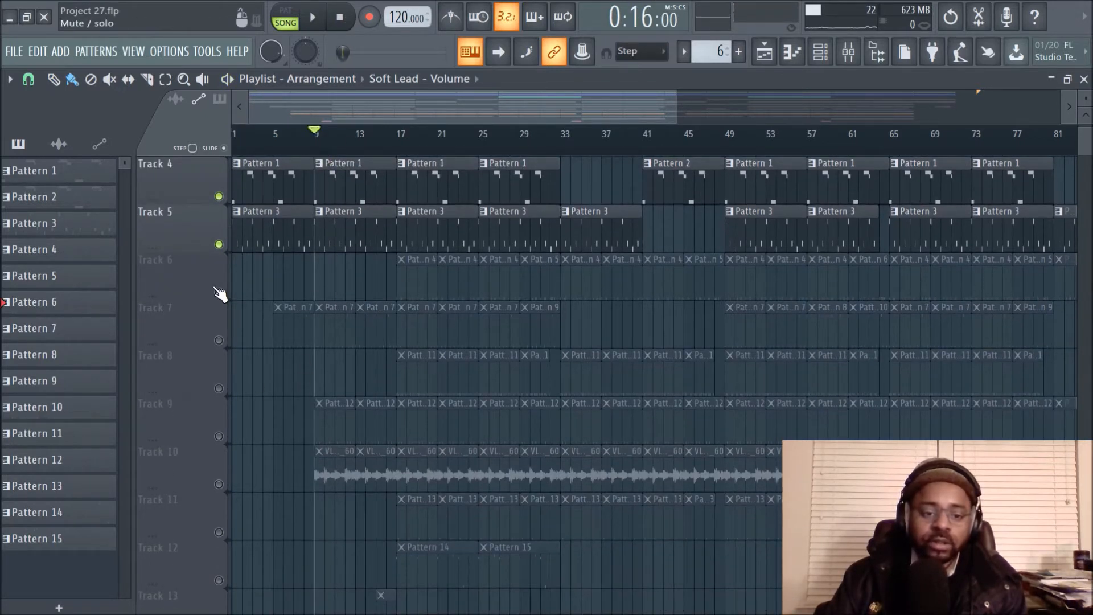
pyautogui.click(219, 340)
pyautogui.click(313, 17)
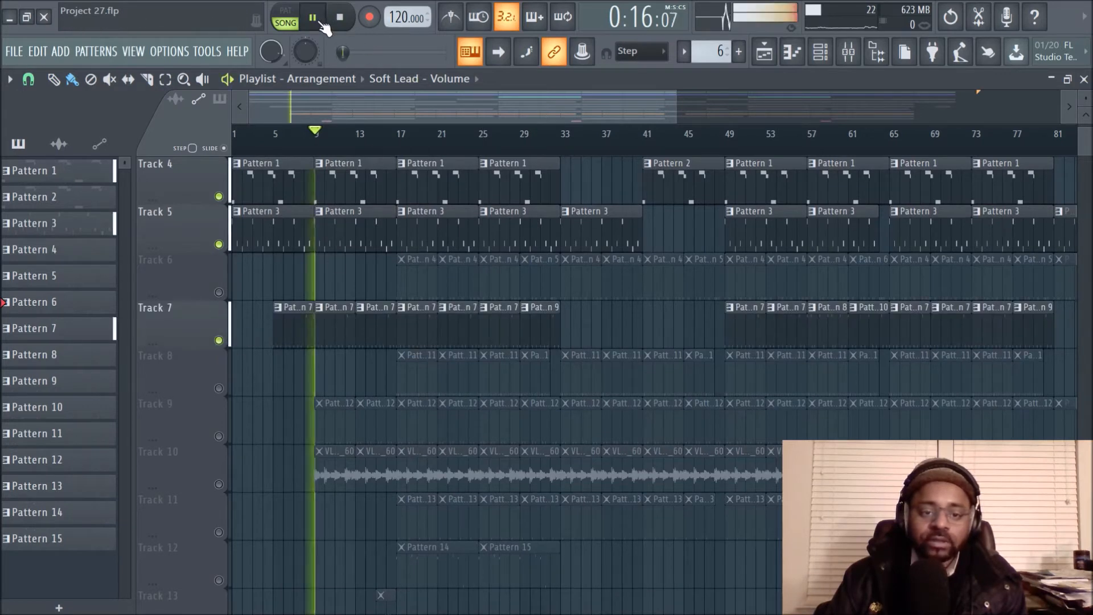
pyautogui.click(342, 18)
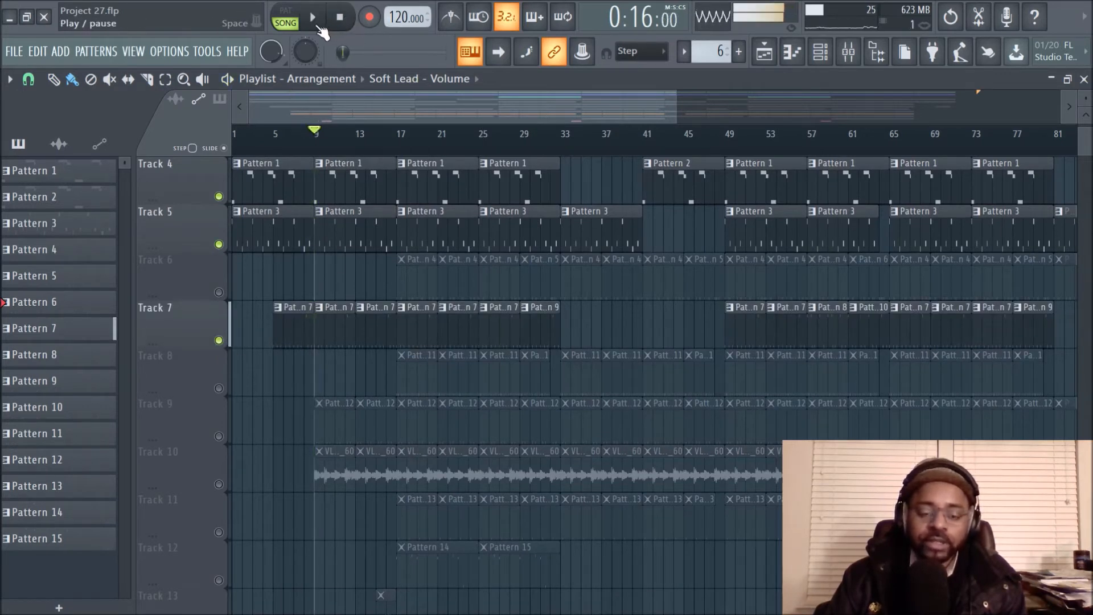
# - Open Track 7's Pattern 7 in the piano roll, switch to pattern mode, and audition piano keys around C3
pyautogui.click(341, 331)
pyautogui.doubleClick(341, 331)
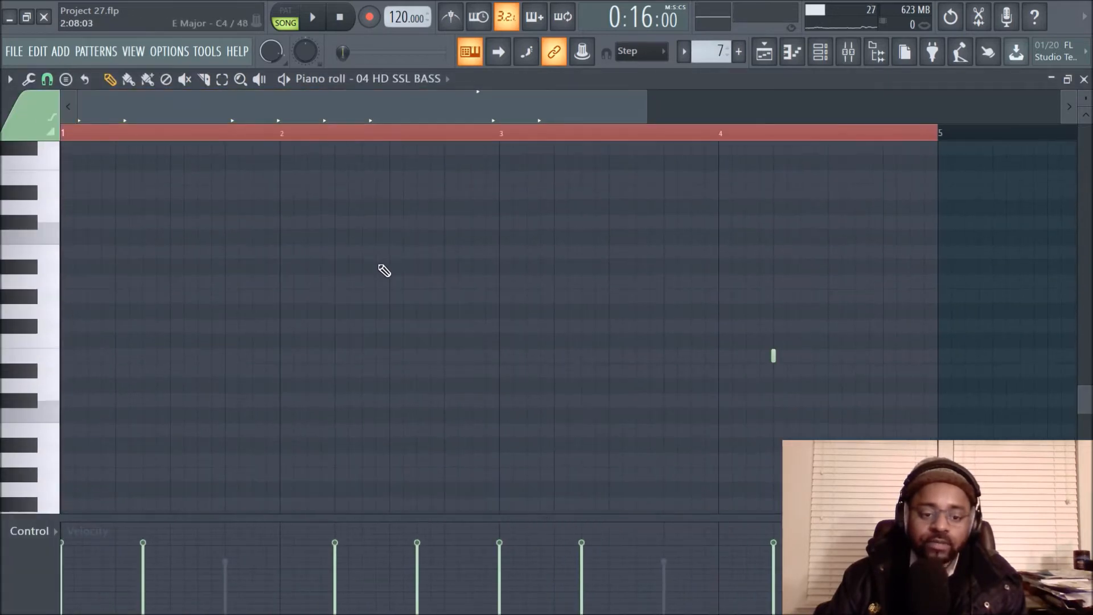
pyautogui.scroll(3, 384, 271)
pyautogui.click(285, 17)
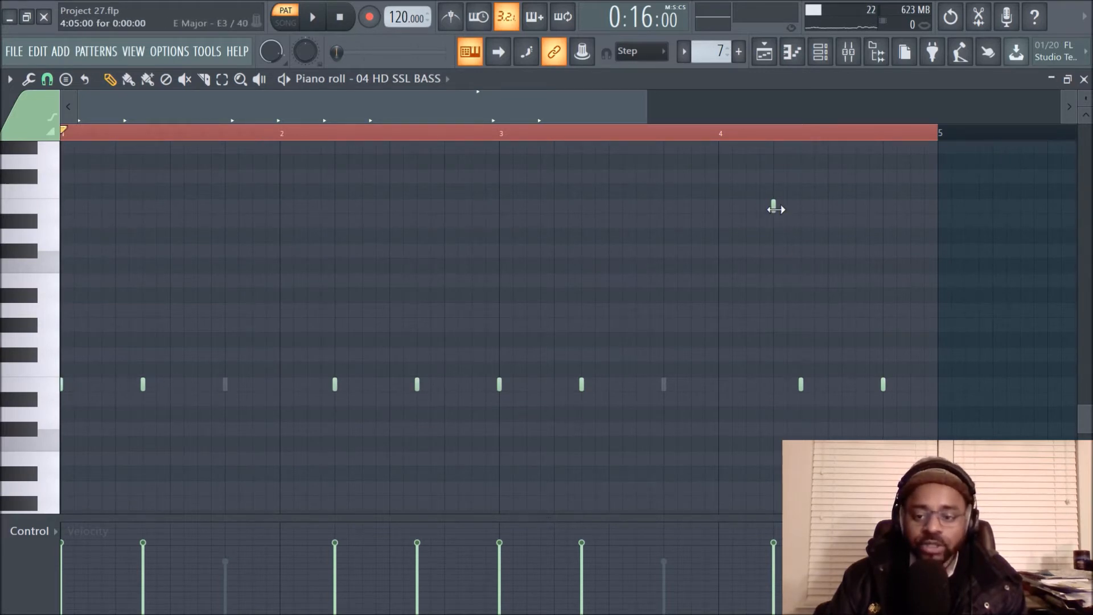
pyautogui.scroll(2, 774, 210)
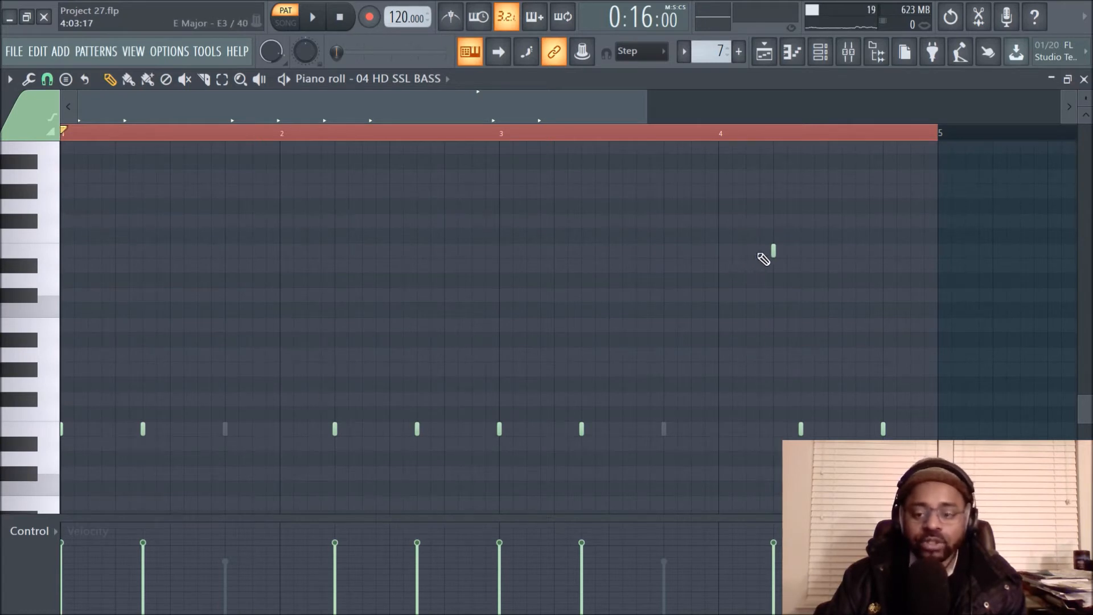
pyautogui.moveTo(55, 263); pyautogui.dragTo(55, 279)
pyautogui.click(35, 270)
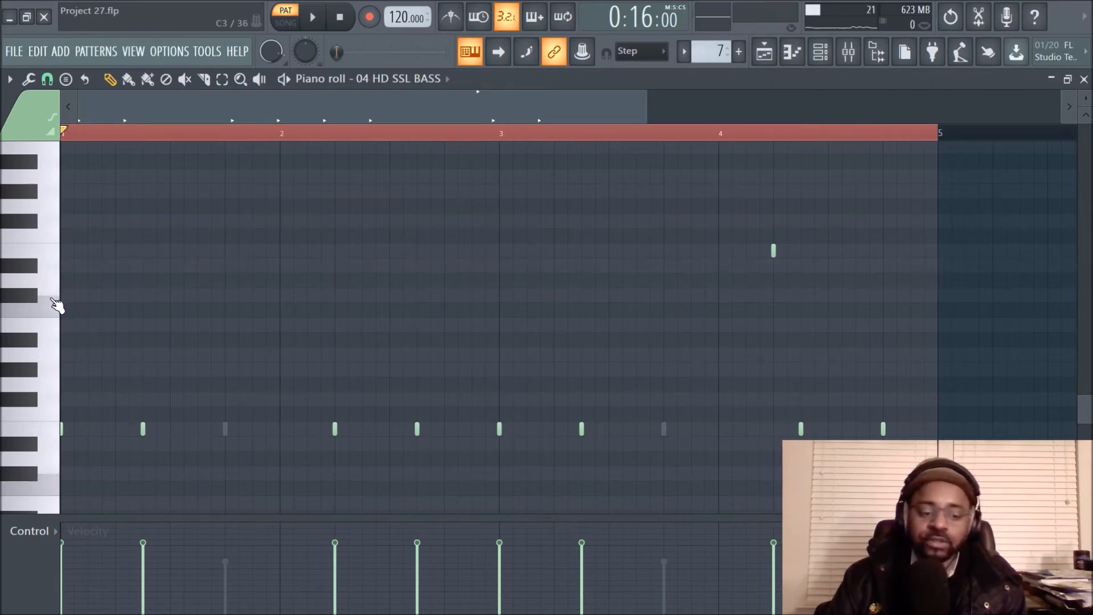
# - Open the 04 HD SSL BASS sampler settings, audition notes around its C3 root, and close the sampler and channel rack
pyautogui.click(819, 53)
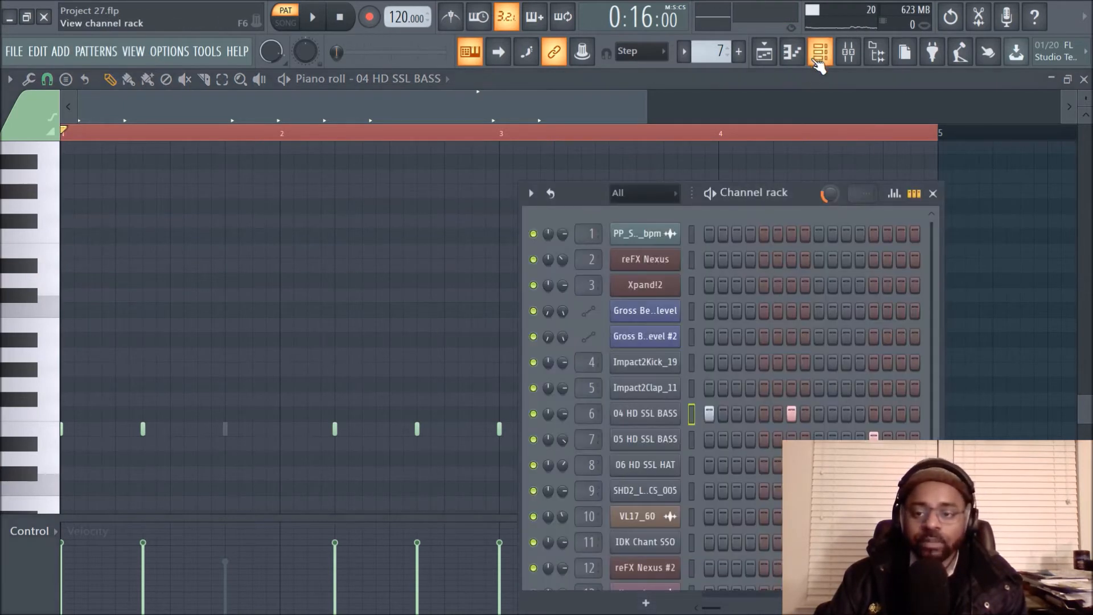
pyautogui.click(668, 424)
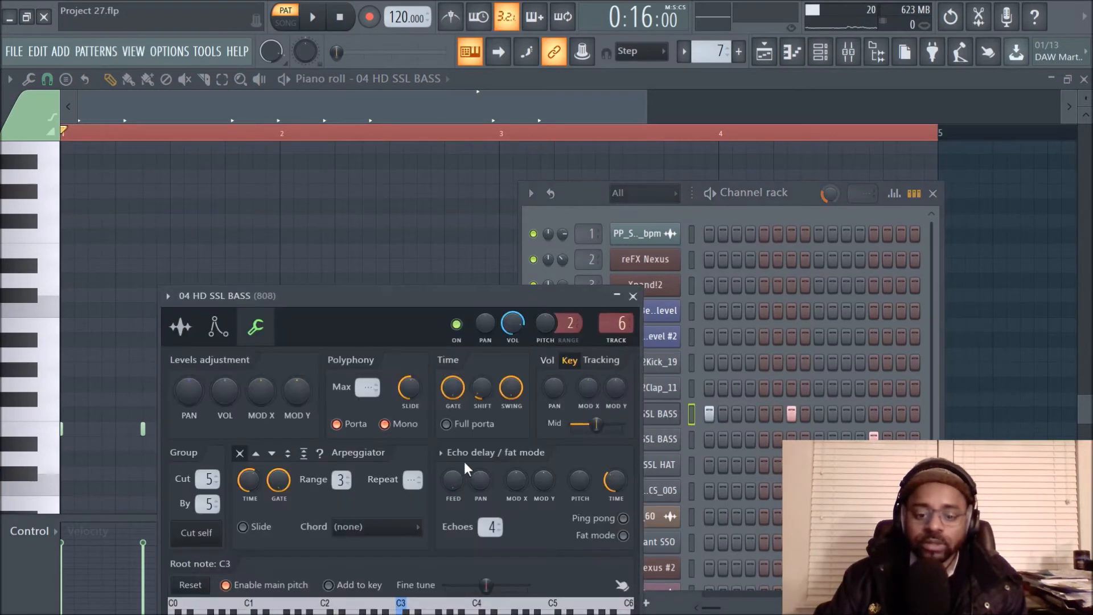
pyautogui.moveTo(302, 296); pyautogui.dragTo(325, 215)
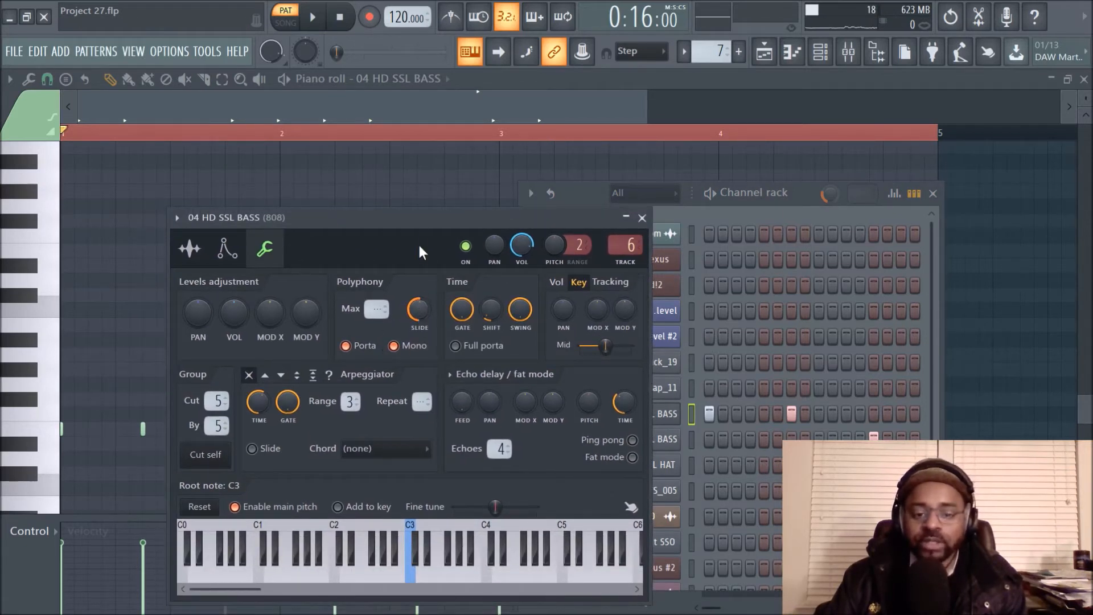
pyautogui.moveTo(414, 217); pyautogui.dragTo(786, 193)
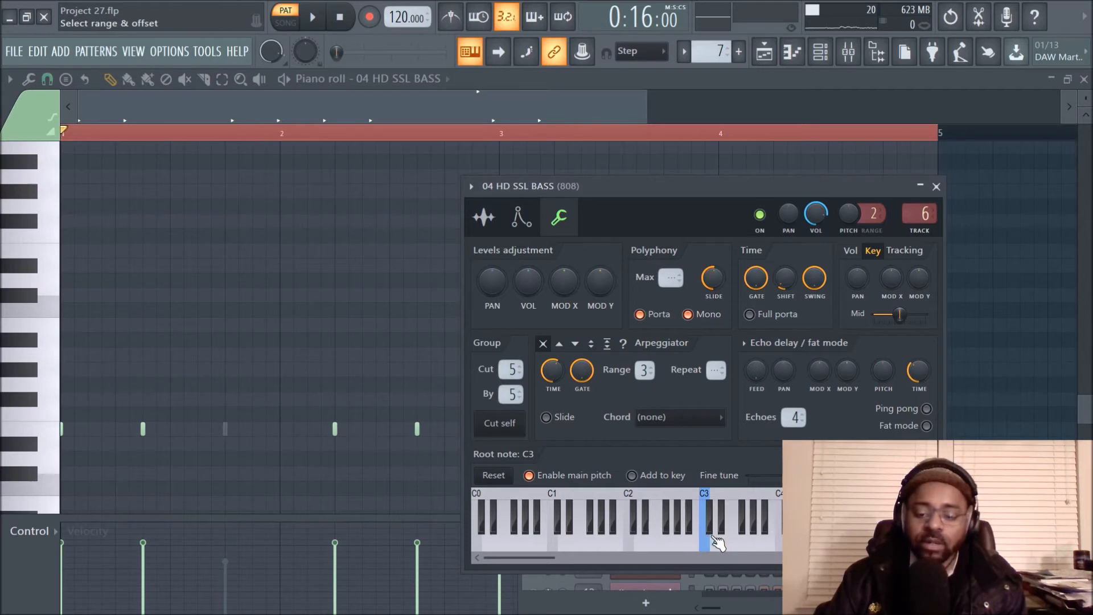
pyautogui.moveTo(736, 542)
pyautogui.mouseDown()
pyautogui.moveTo(772, 541)
pyautogui.moveTo(664, 549)
pyautogui.moveTo(713, 550)
pyautogui.moveTo(681, 549)
pyautogui.moveTo(693, 548)
pyautogui.mouseUp()
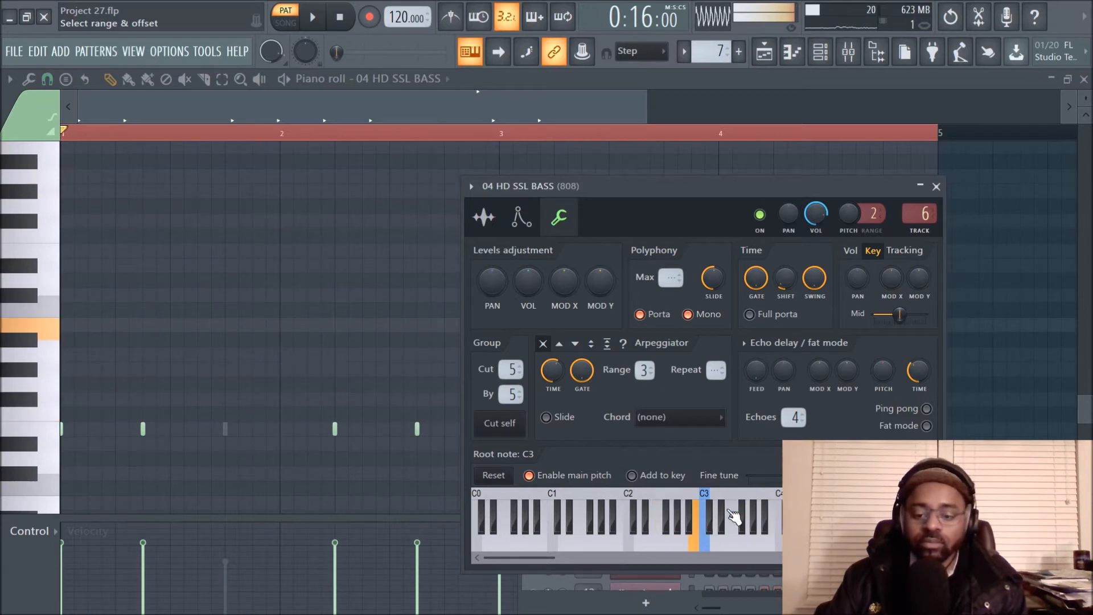
pyautogui.click(935, 187)
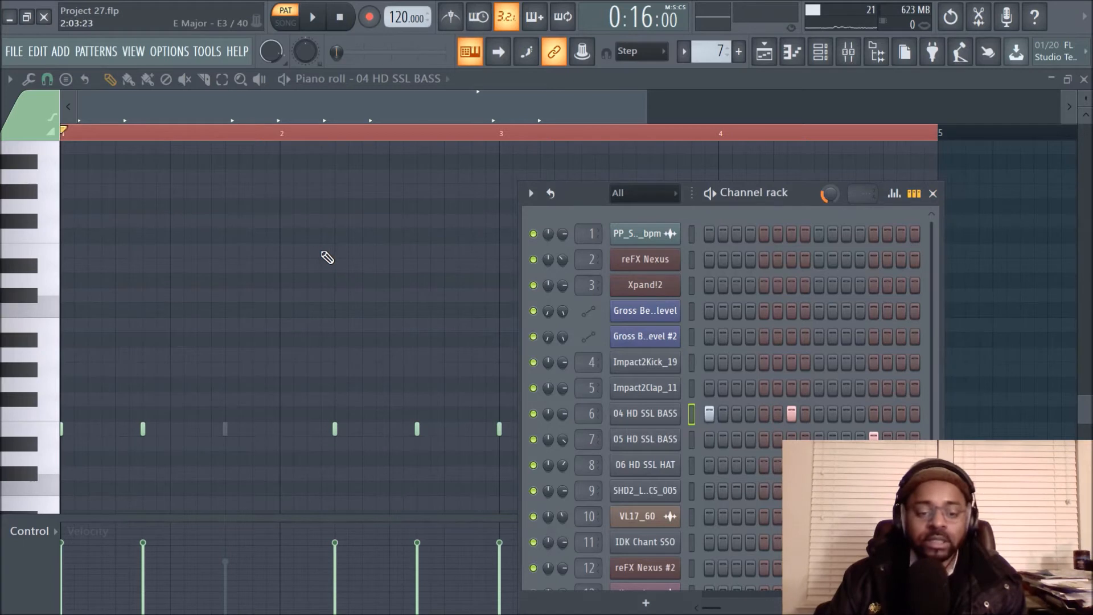
pyautogui.press('F6')
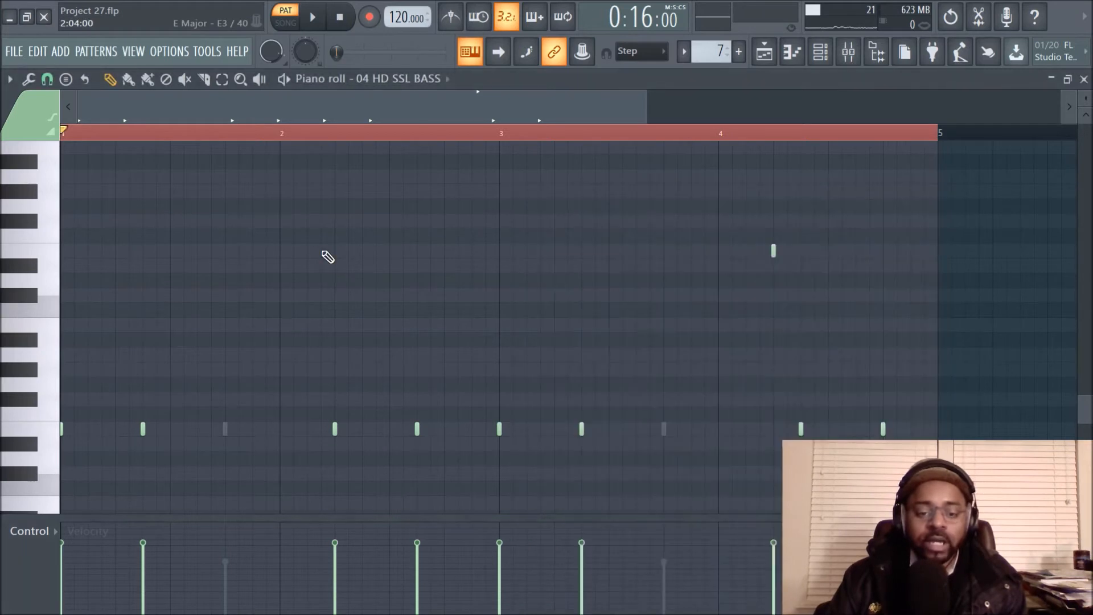
# - Play Pattern 7 on its own in the piano roll, stop it, and return to the playlist
pyautogui.click(313, 18)
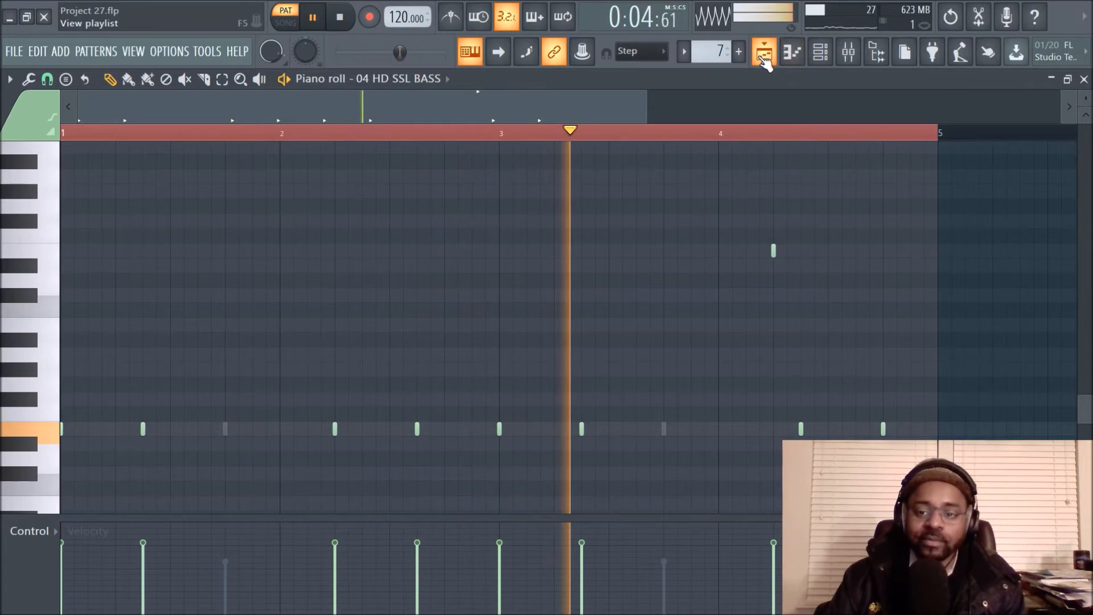
pyautogui.click(341, 19)
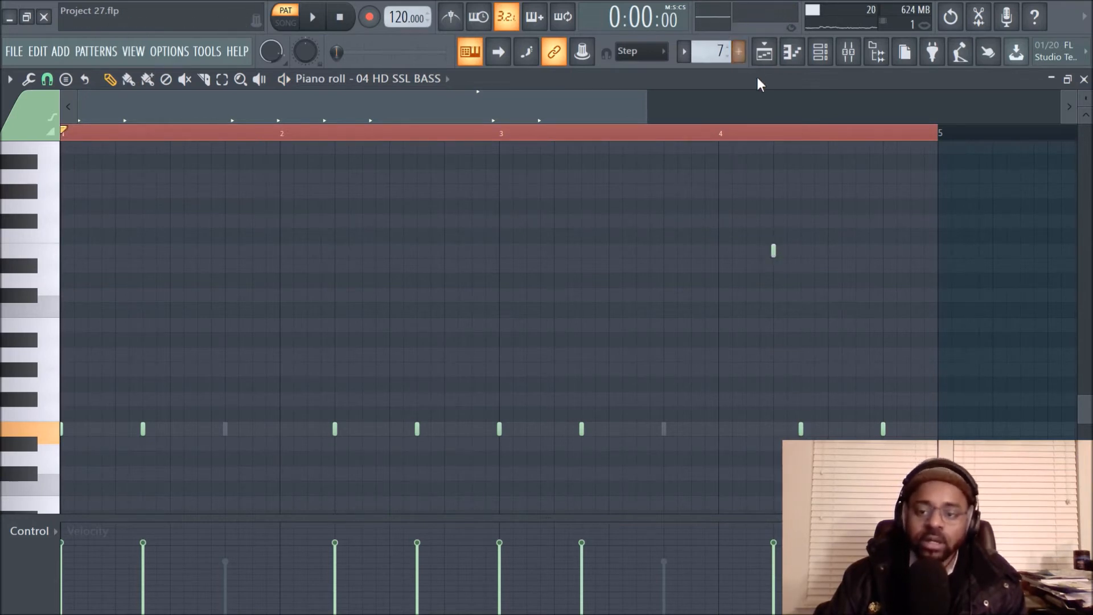
pyautogui.click(766, 59)
pyautogui.scroll(-3, 556, 257)
pyautogui.scroll(6, 561, 261)
pyautogui.scroll(-3, 561, 259)
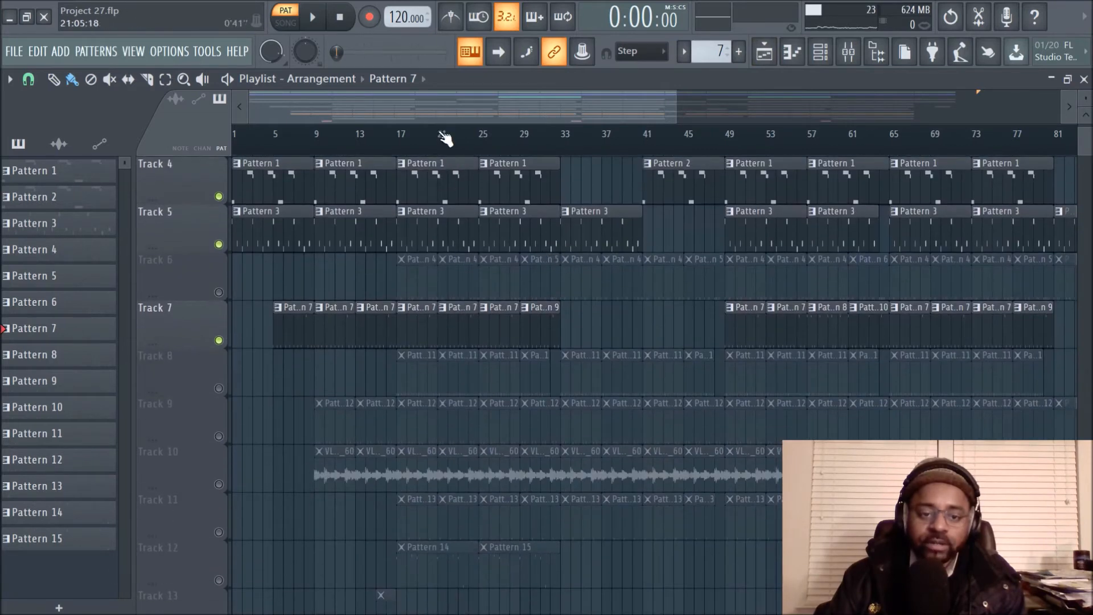
# - Play Pattern 7 alone while looking over the tracks in the playlist
pyautogui.click(327, 26)
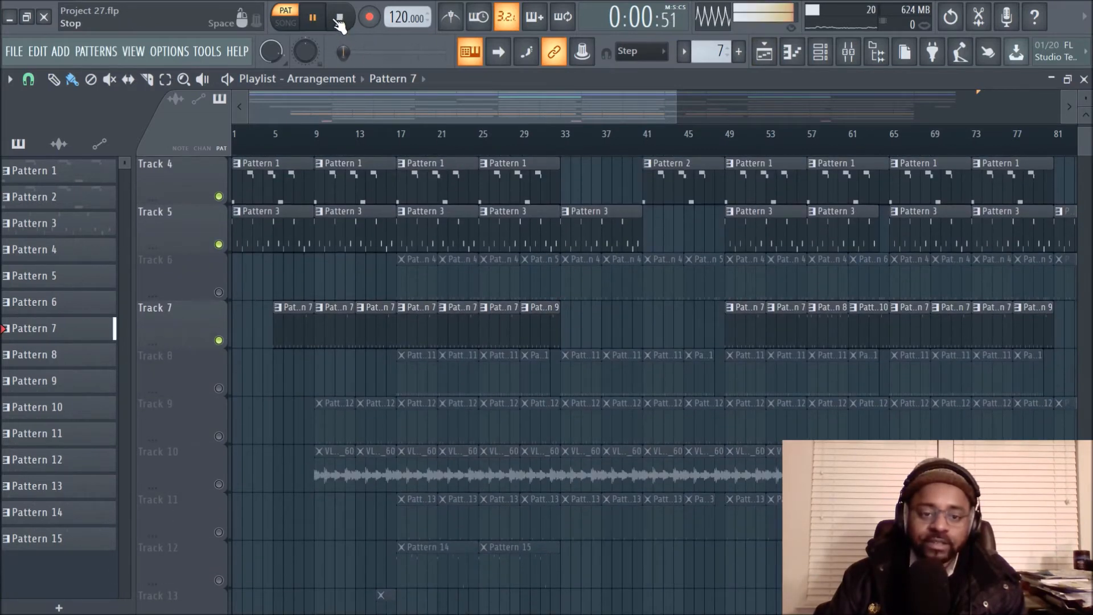
pyautogui.scroll(-4, 427, 264)
pyautogui.scroll(4, 427, 266)
pyautogui.scroll(3, 427, 266)
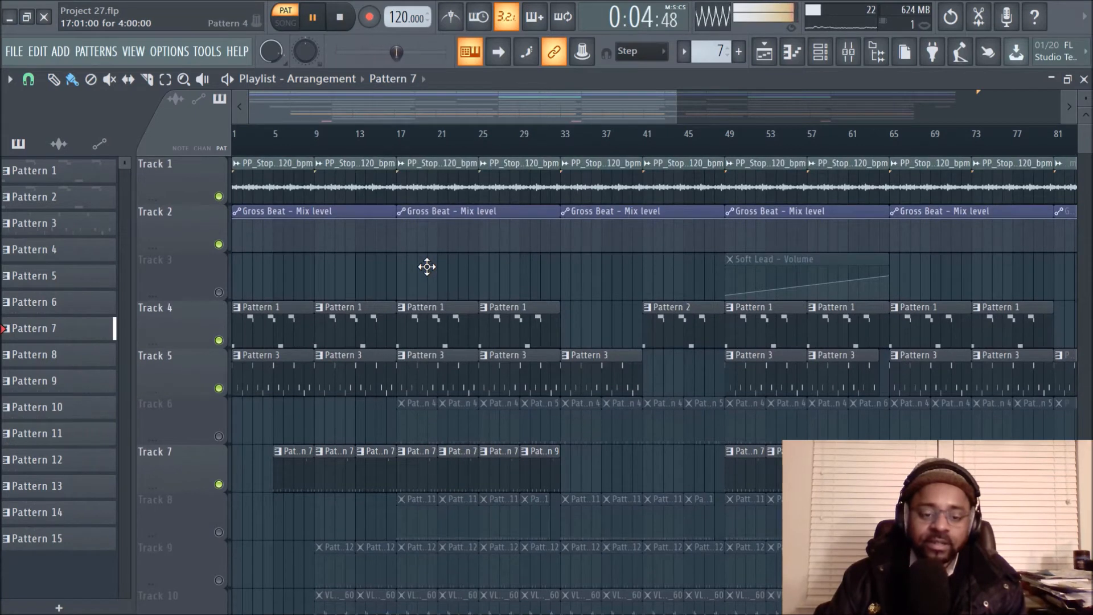
pyautogui.scroll(-1, 427, 267)
pyautogui.scroll(-3, 427, 266)
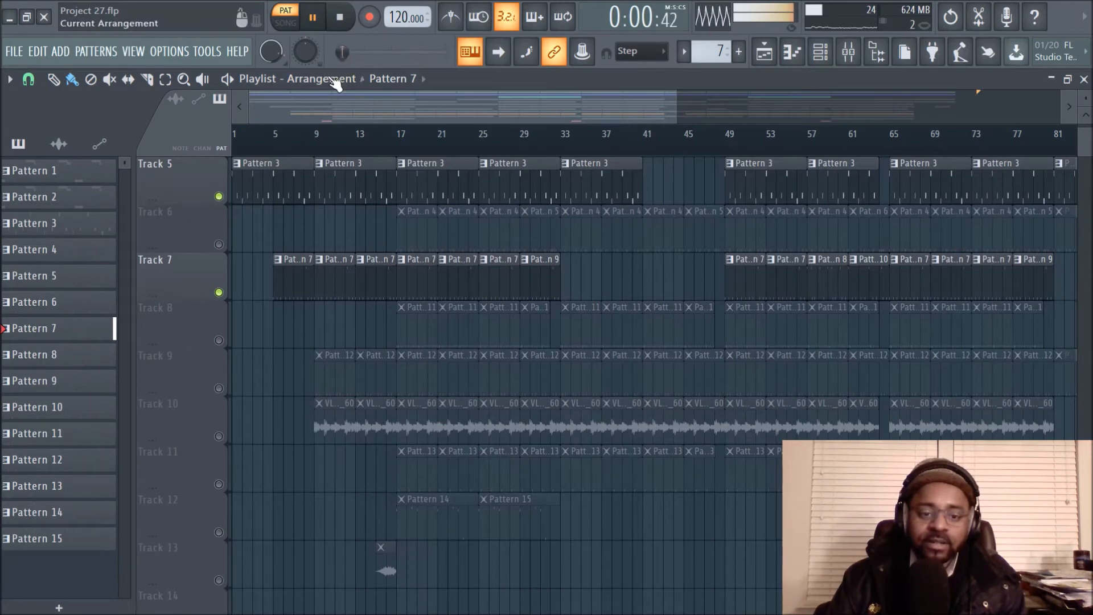
# - Reopen Pattern 7 in the piano roll, show the 05 HD SSL BASS channel's notes, and stop playback
pyautogui.doubleClick(289, 289)
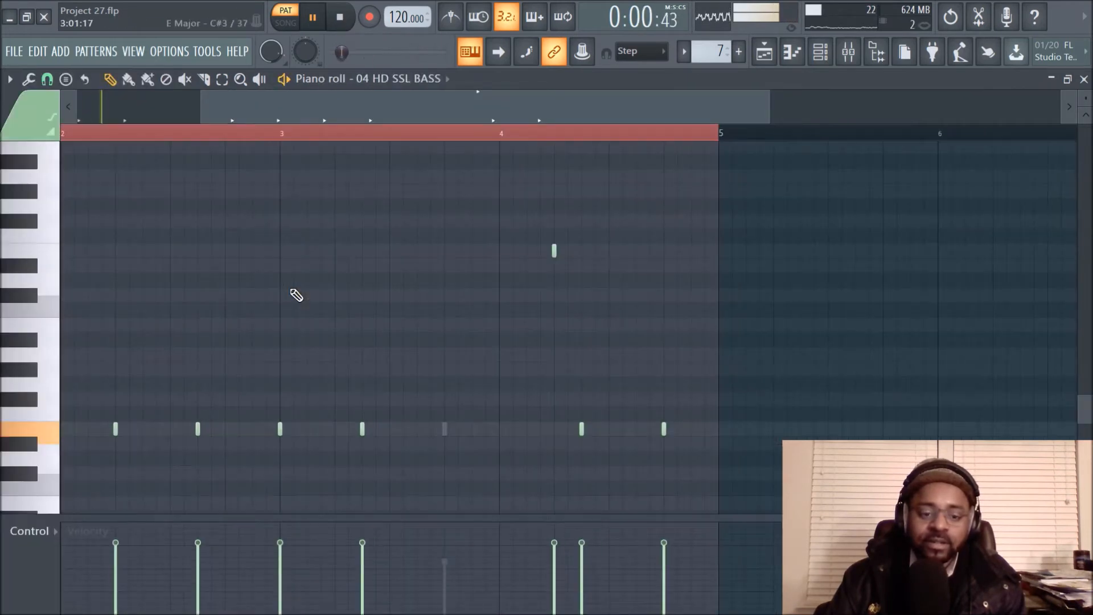
pyautogui.click(446, 80)
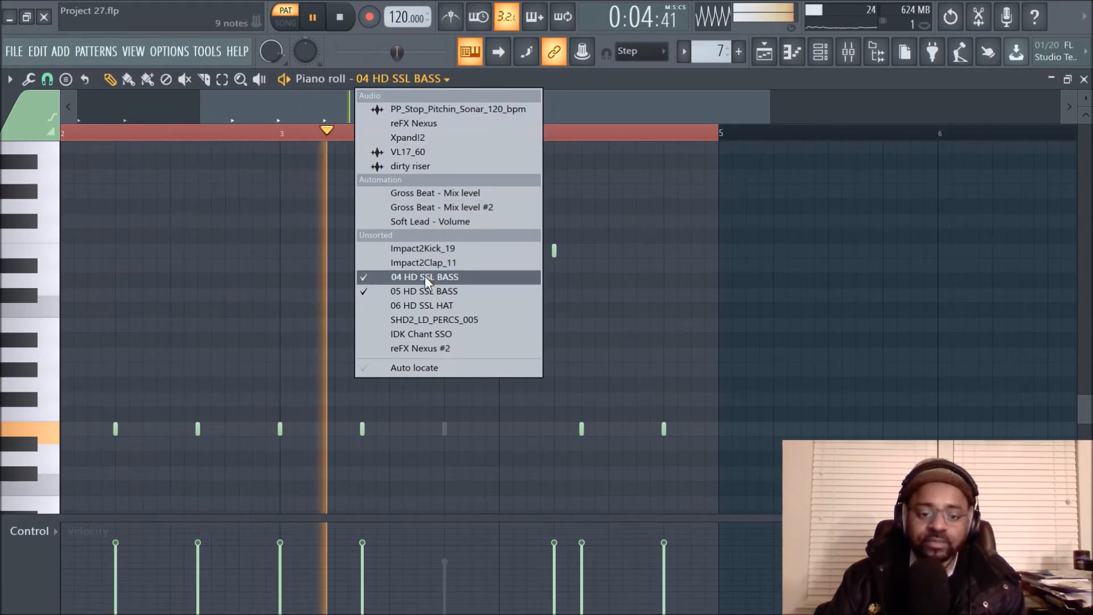
pyautogui.click(424, 290)
pyautogui.click(340, 17)
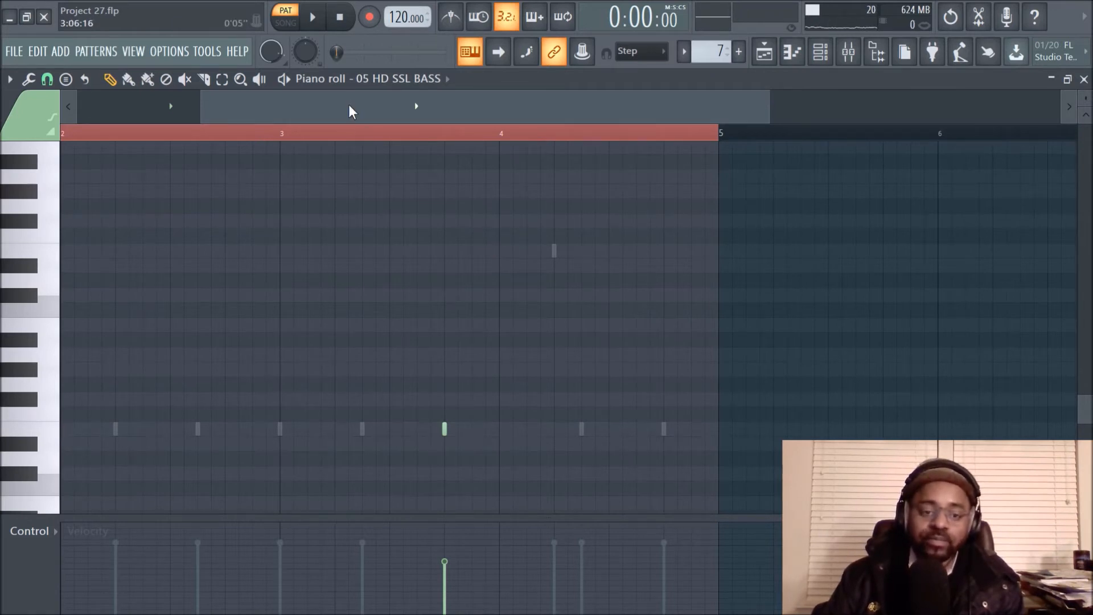
# - Audition the two 05 HD SSL BASS notes in bars 1 and 3 of Pattern 7
pyautogui.scroll(1, 349, 106)
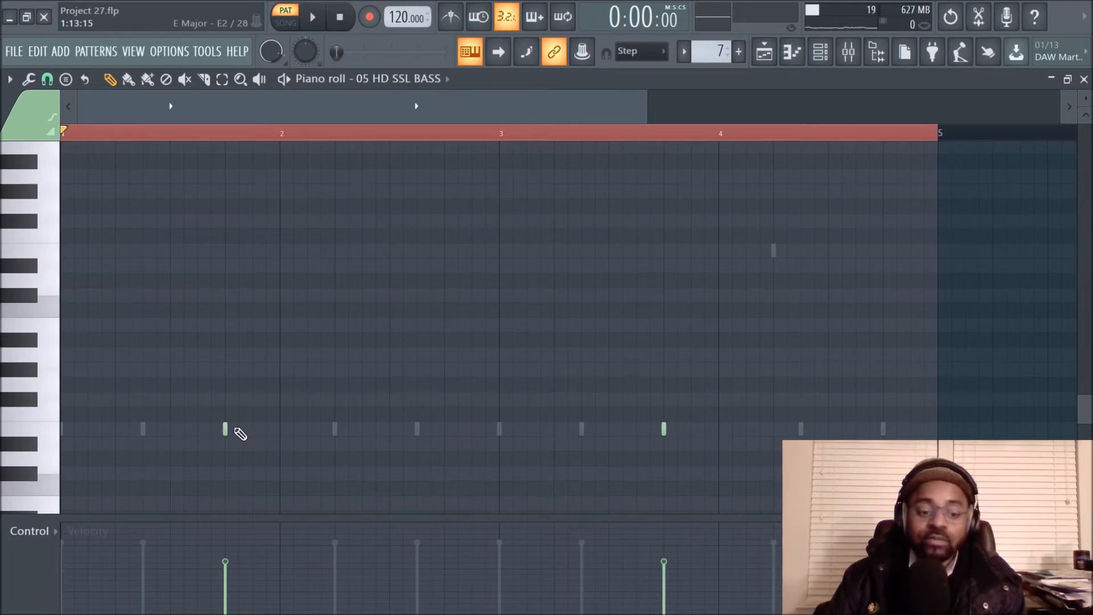
pyautogui.click(226, 428)
pyautogui.click(225, 428)
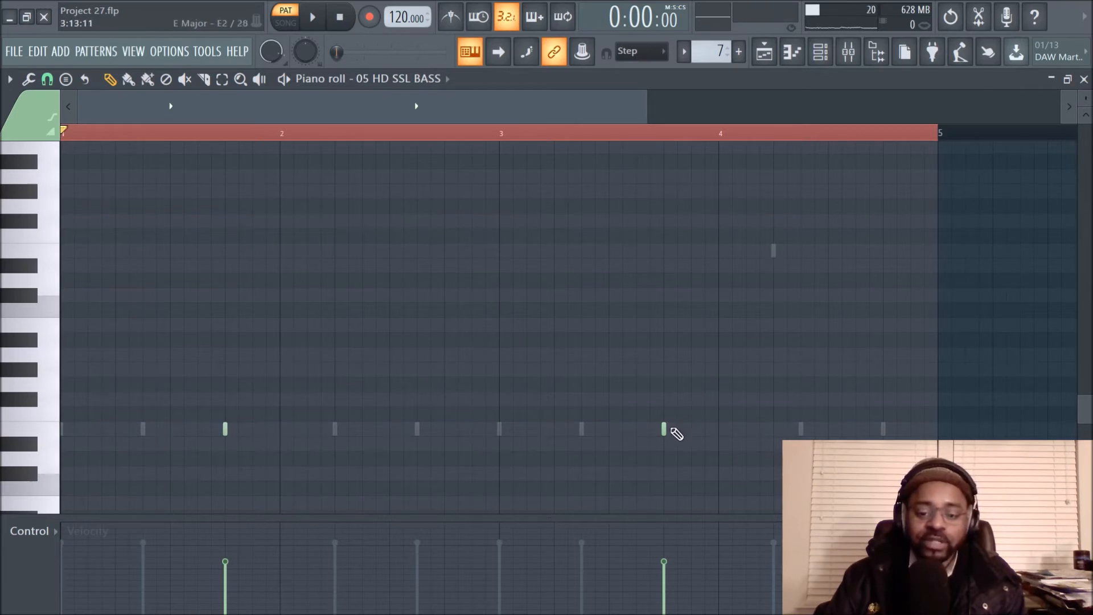
pyautogui.click(665, 429)
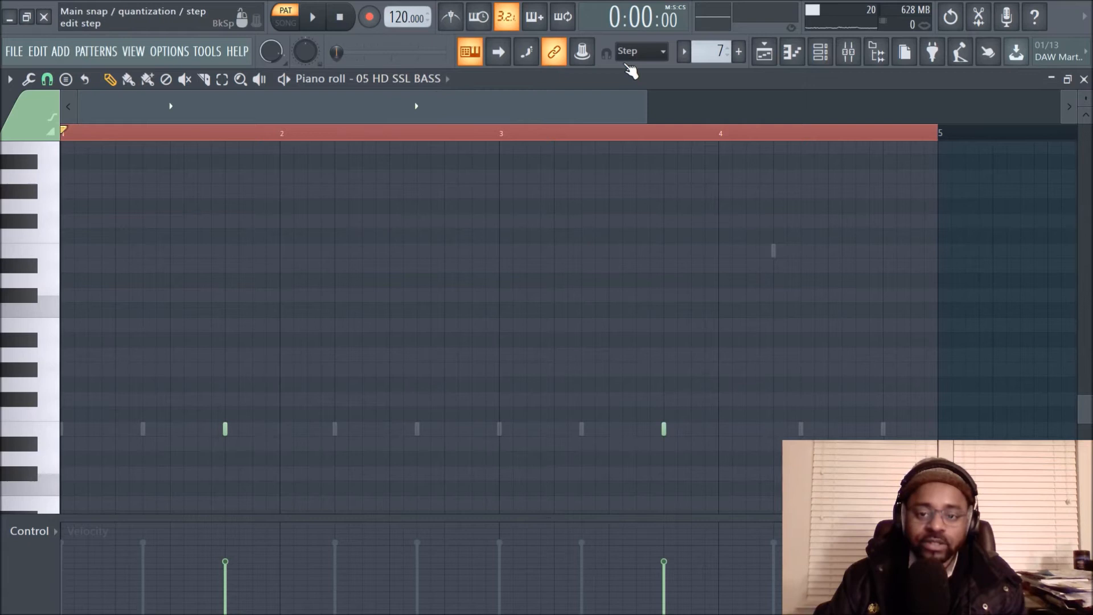
# - Switch the piano roll back to 04 HD SSL BASS and audition its second note in bar 1
pyautogui.click(447, 79)
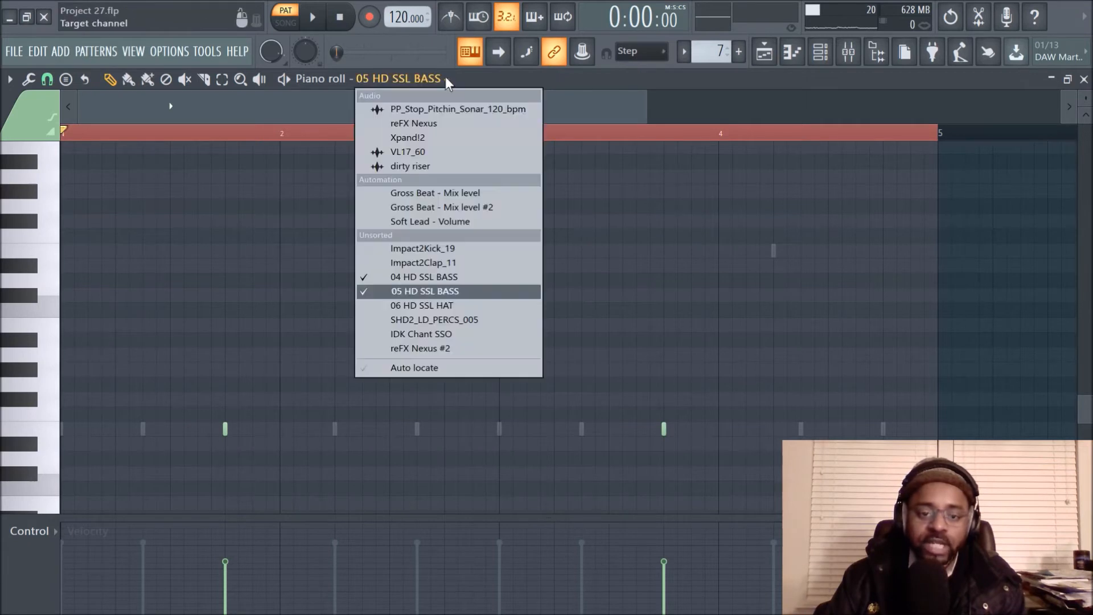
pyautogui.click(438, 277)
pyautogui.click(142, 431)
pyautogui.click(142, 431)
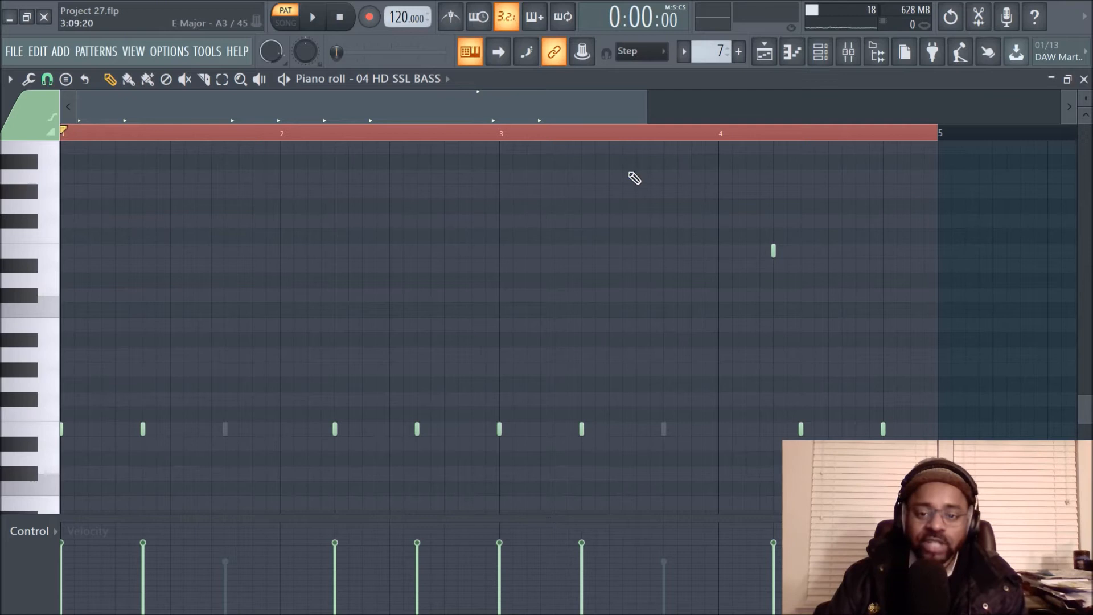
# - Audition the second 04 HD SSL BASS note in bar 1, and compare it with the 05 HD SSL BASS note in bar 1
pyautogui.click(142, 429)
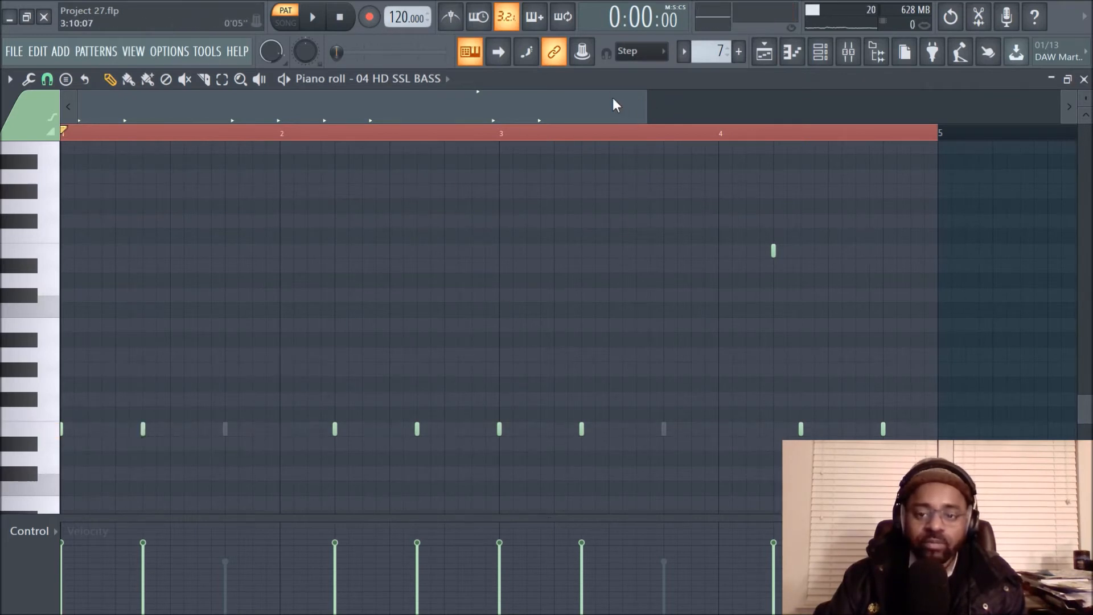
pyautogui.click(449, 80)
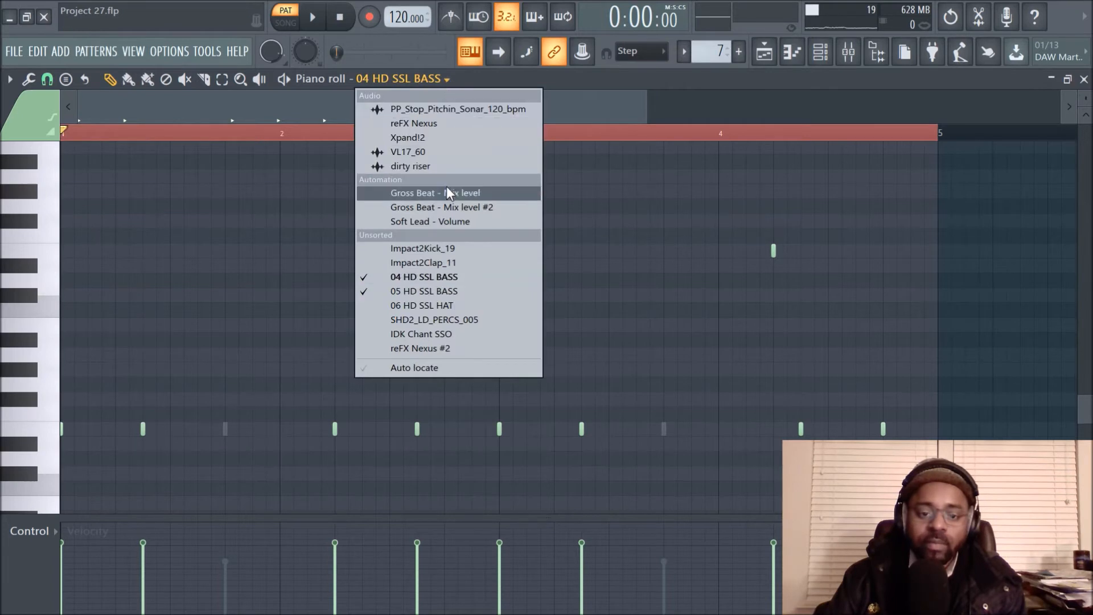
pyautogui.click(442, 291)
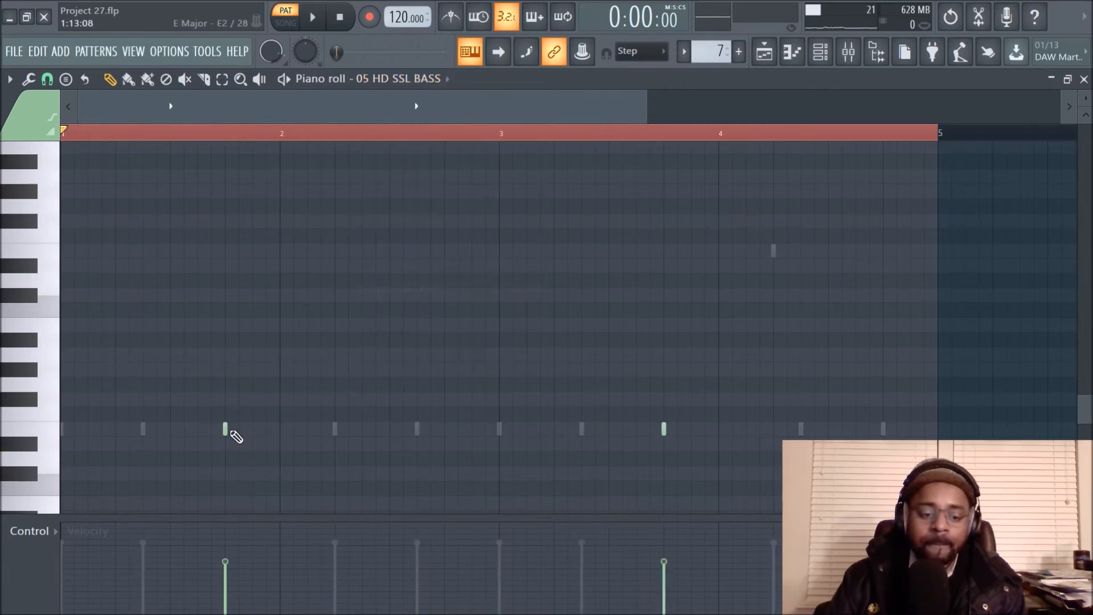
pyautogui.click(224, 430)
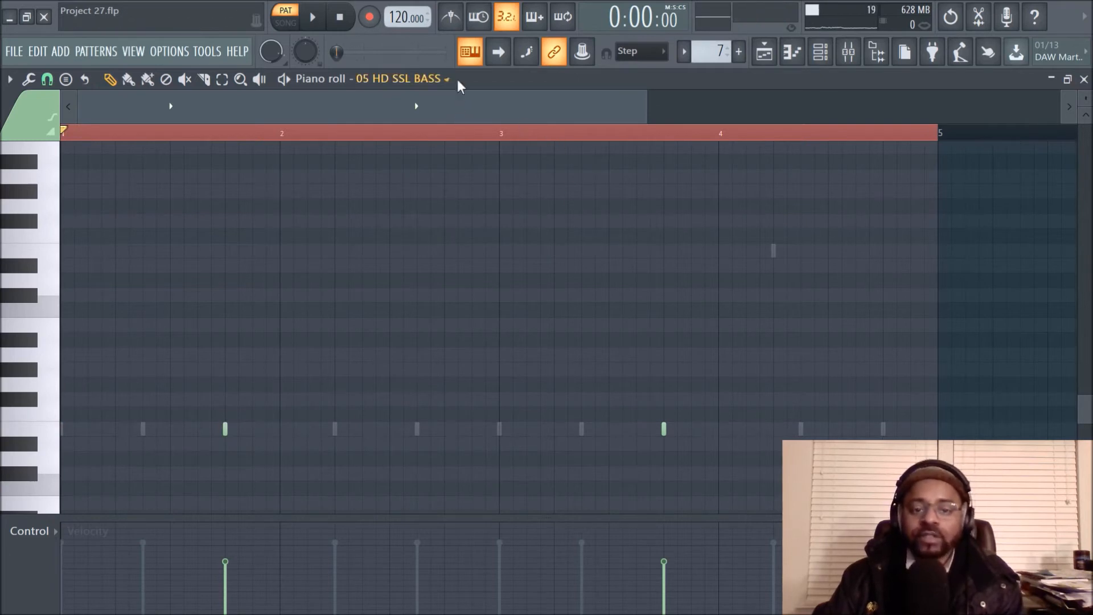
# - Return to the playlist and play the unmuted tracks in song mode from bar 9
pyautogui.click(768, 61)
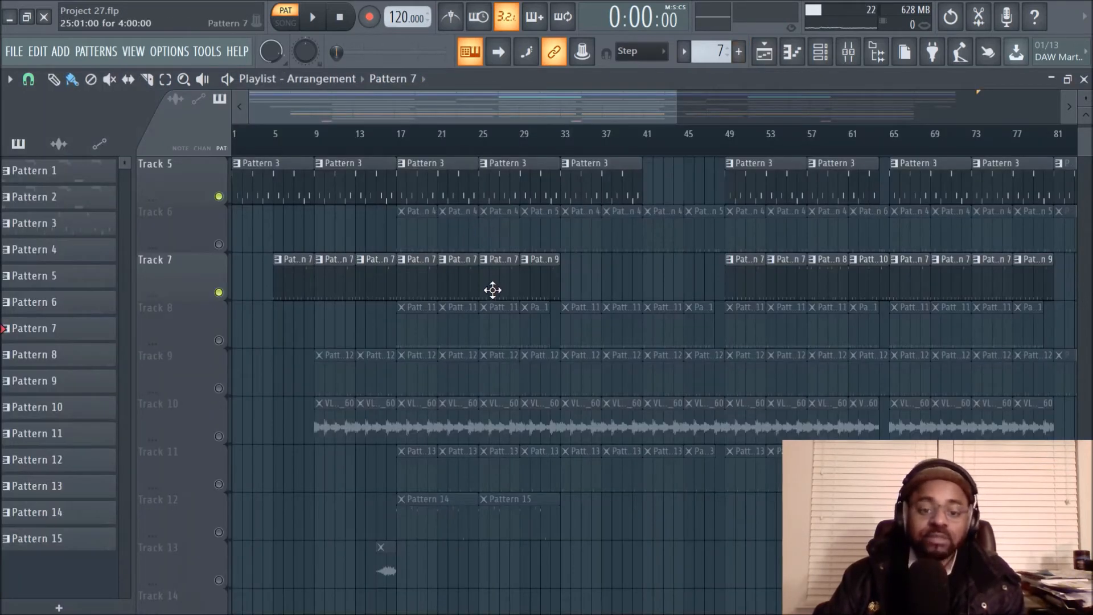
pyautogui.scroll(4, 518, 229)
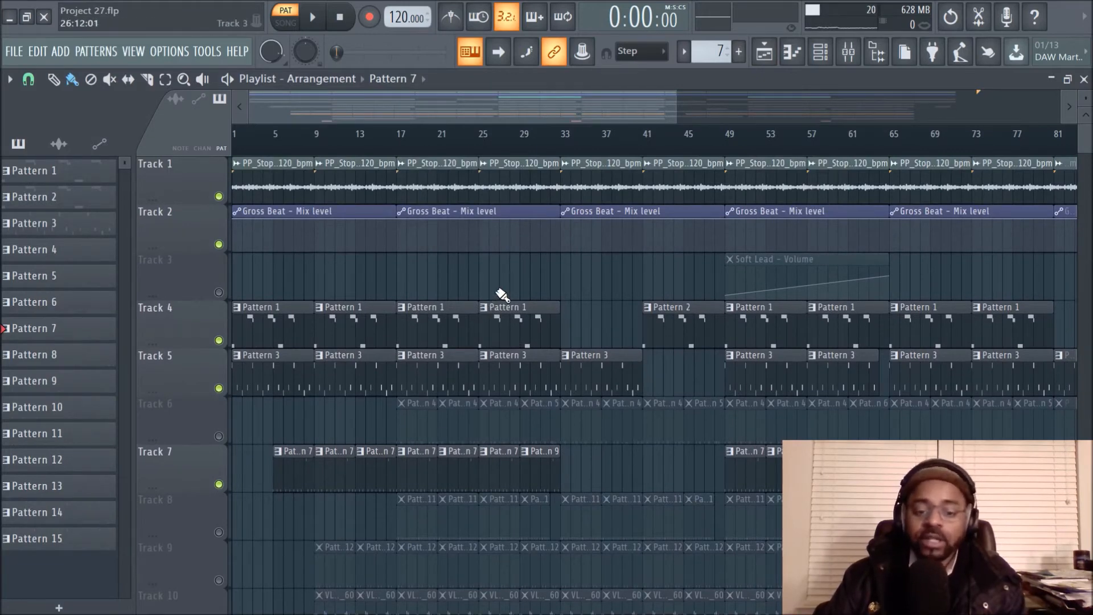
pyautogui.scroll(-2, 501, 293)
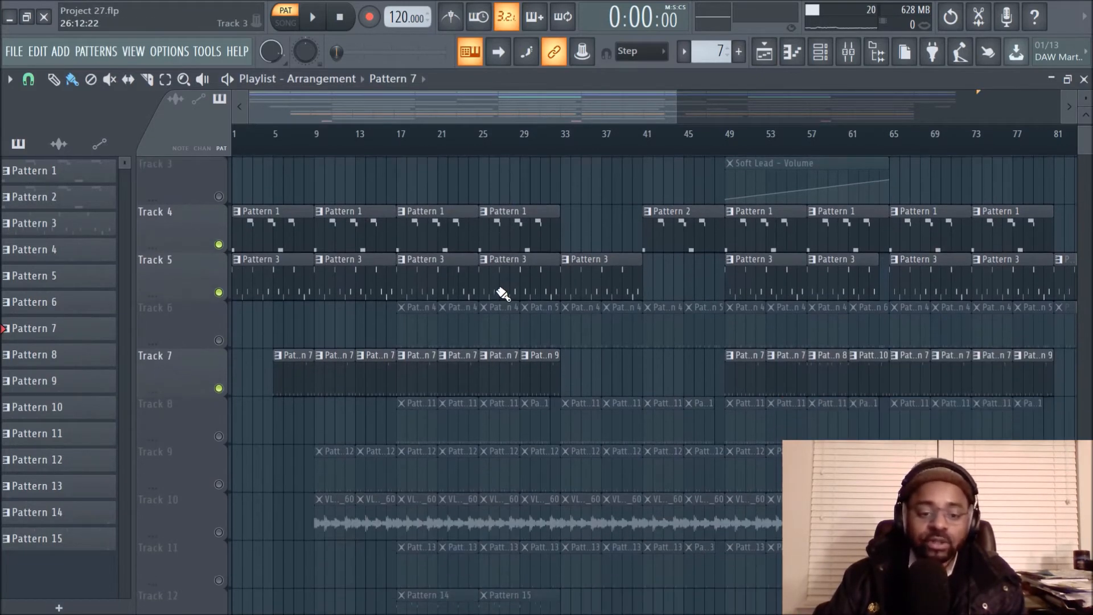
pyautogui.scroll(2, 501, 293)
pyautogui.click(285, 18)
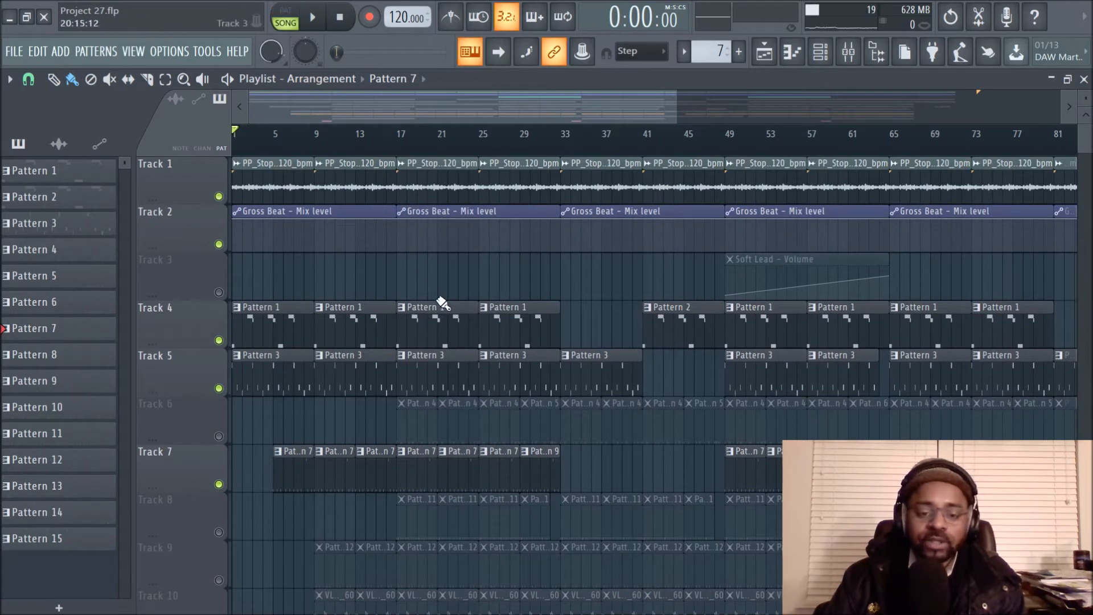
pyautogui.scroll(-2, 332, 306)
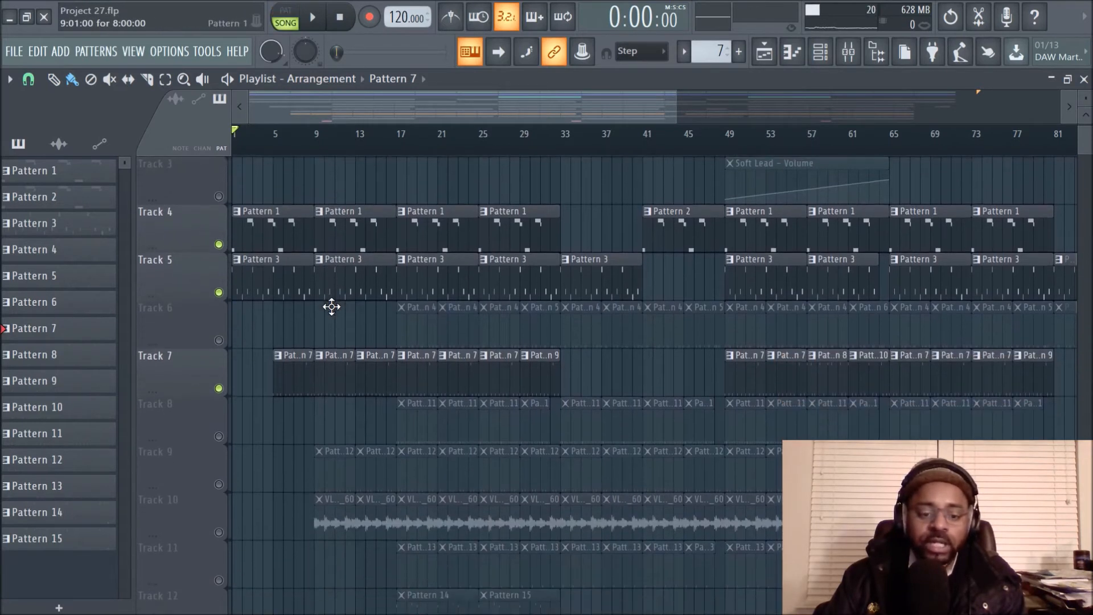
pyautogui.click(314, 149)
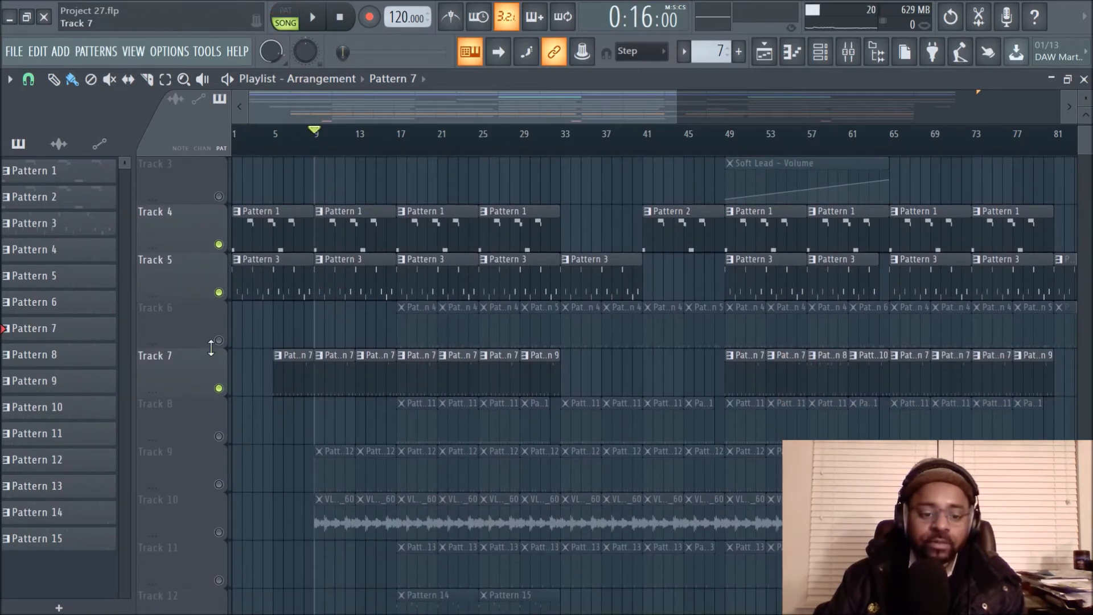
pyautogui.click(313, 19)
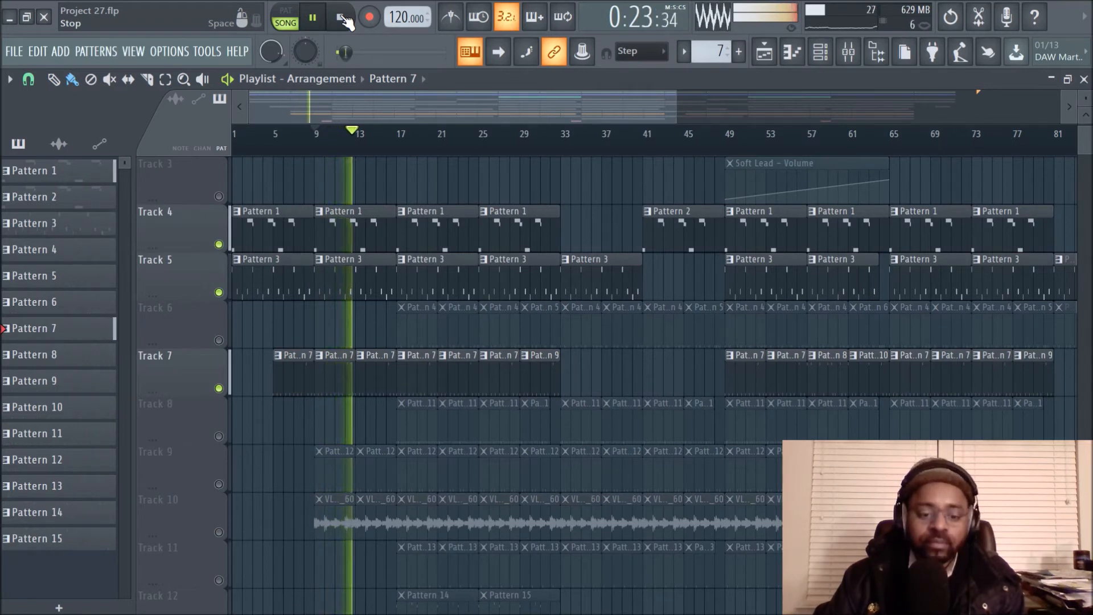
pyautogui.click(342, 18)
# - Unmute Track 9 and briefly play it with the other active tracks from bar 9
pyautogui.click(218, 484)
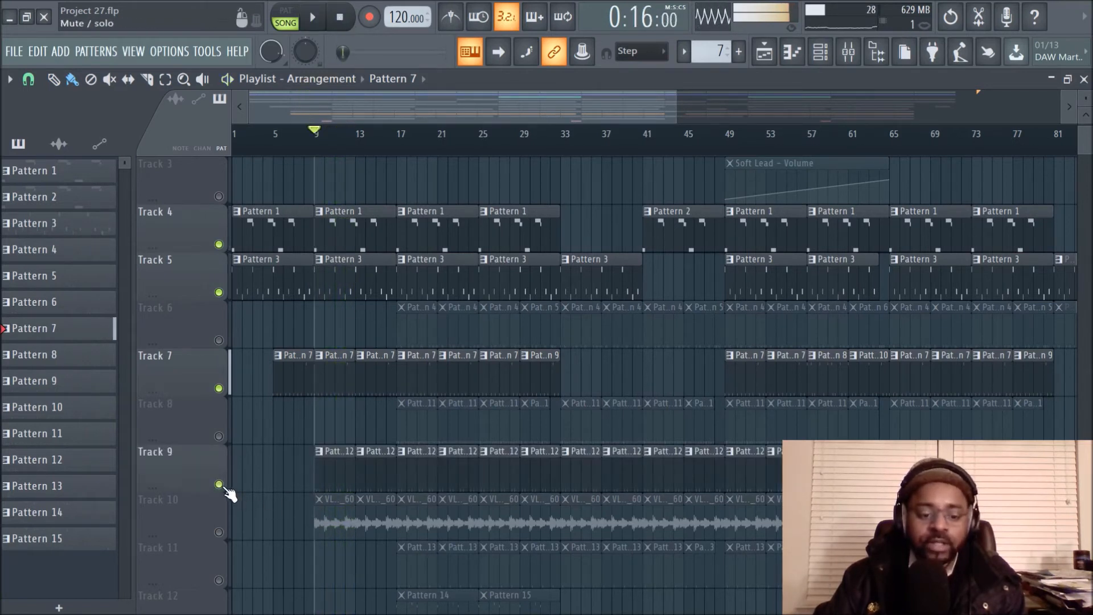
pyautogui.click(312, 17)
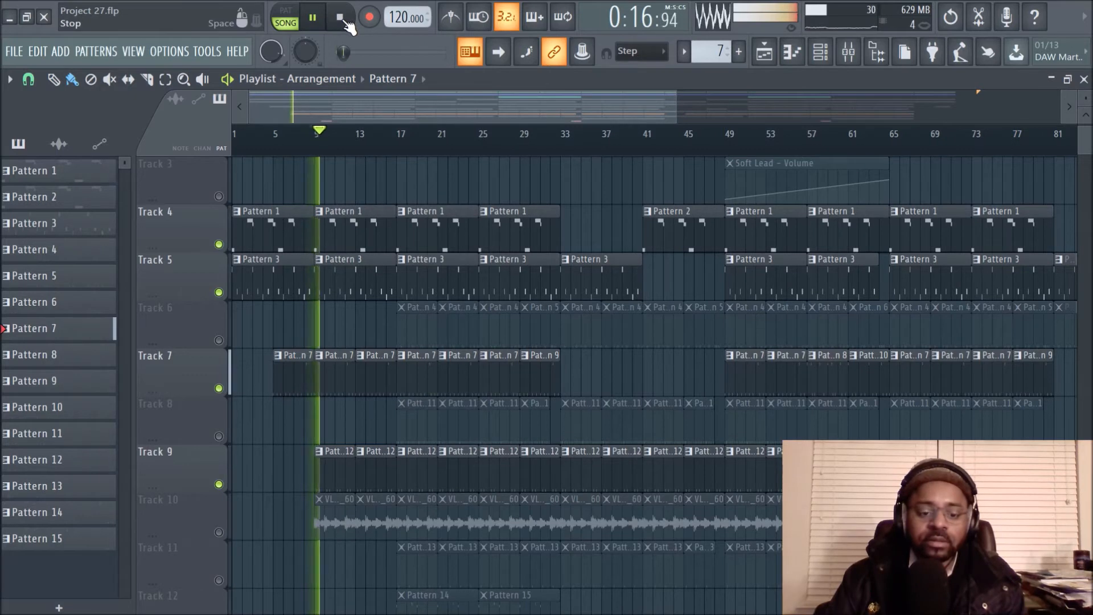
pyautogui.click(342, 19)
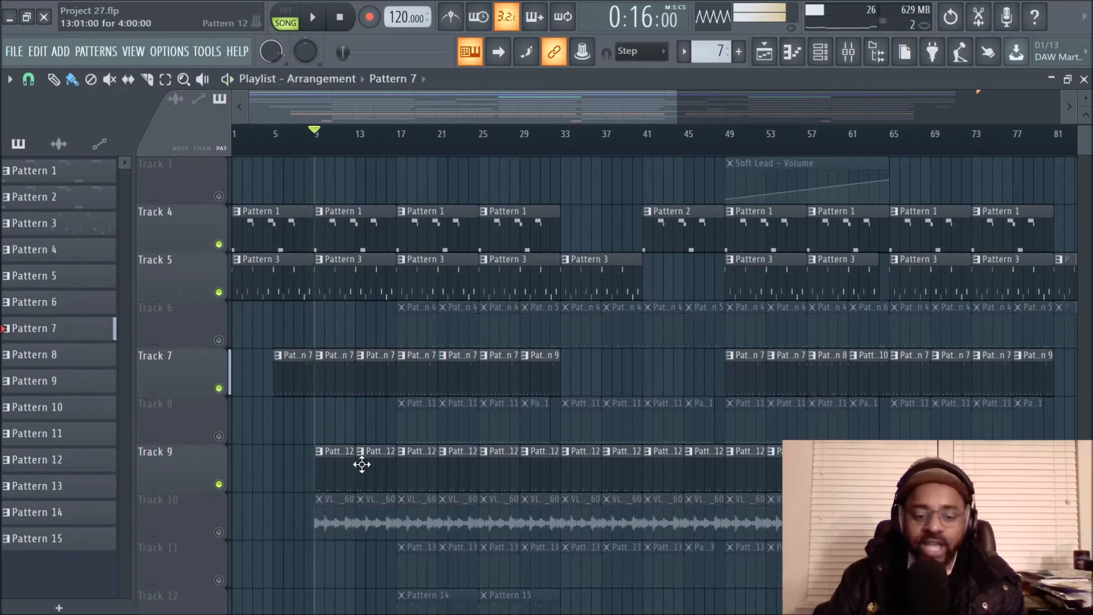
# - Solo Track 9, play it from bar 9, and show the Perc insert's effects in the mixer
pyautogui.scroll(-1, 361, 459)
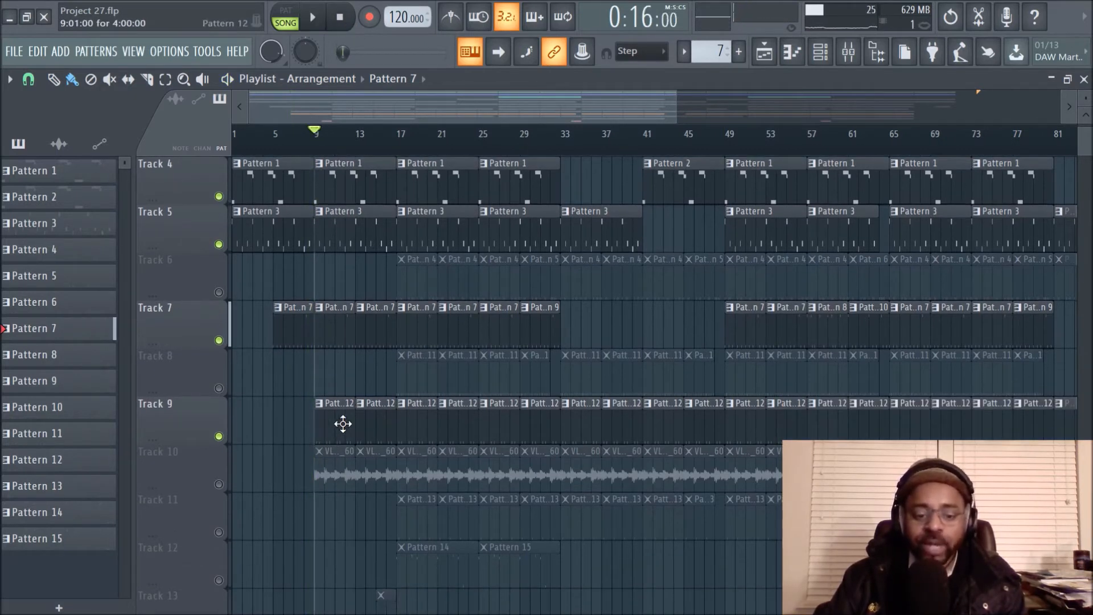
pyautogui.rightClick(218, 436)
pyautogui.press('space')
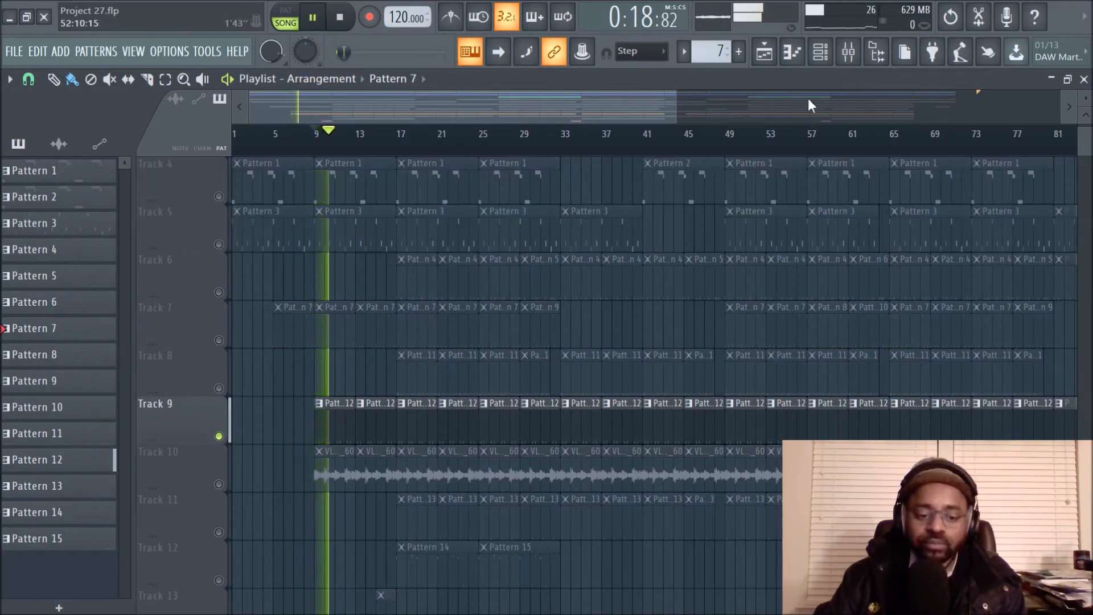
pyautogui.click(826, 53)
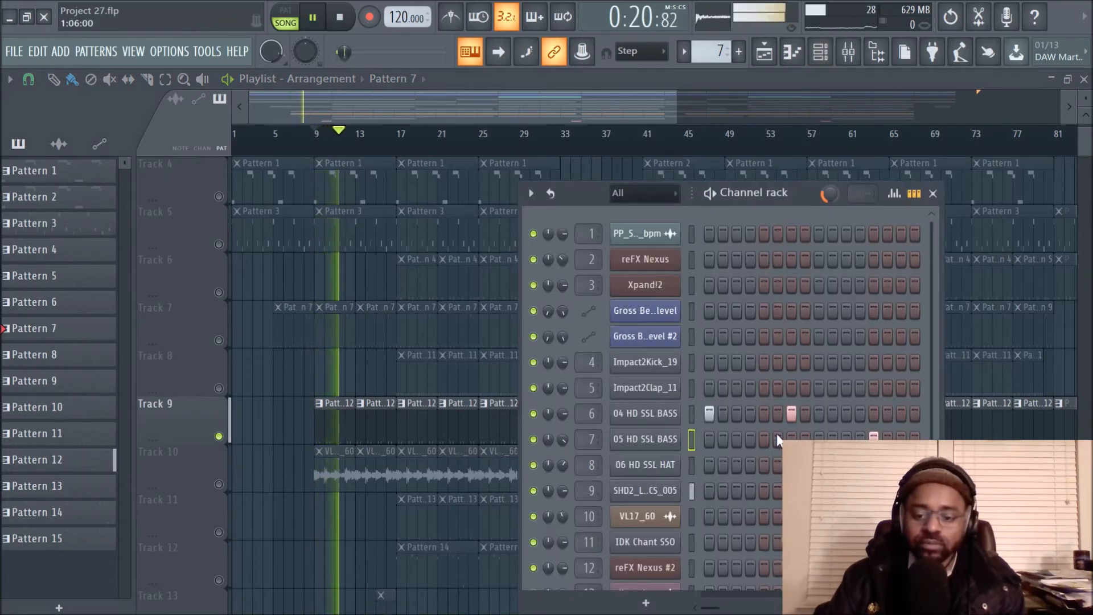
pyautogui.click(848, 52)
pyautogui.click(393, 191)
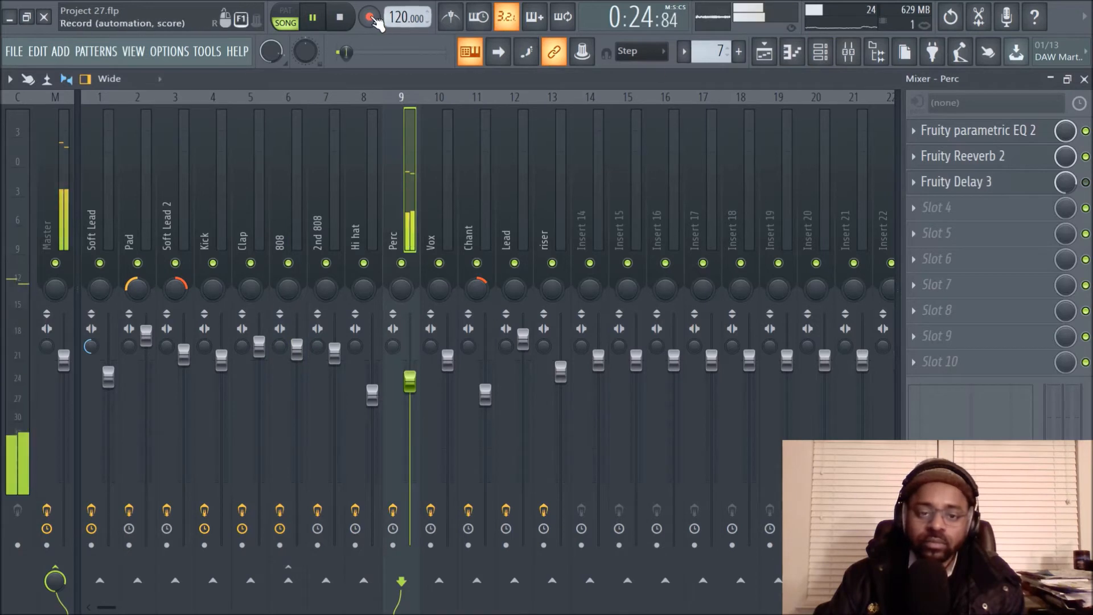
pyautogui.click(340, 19)
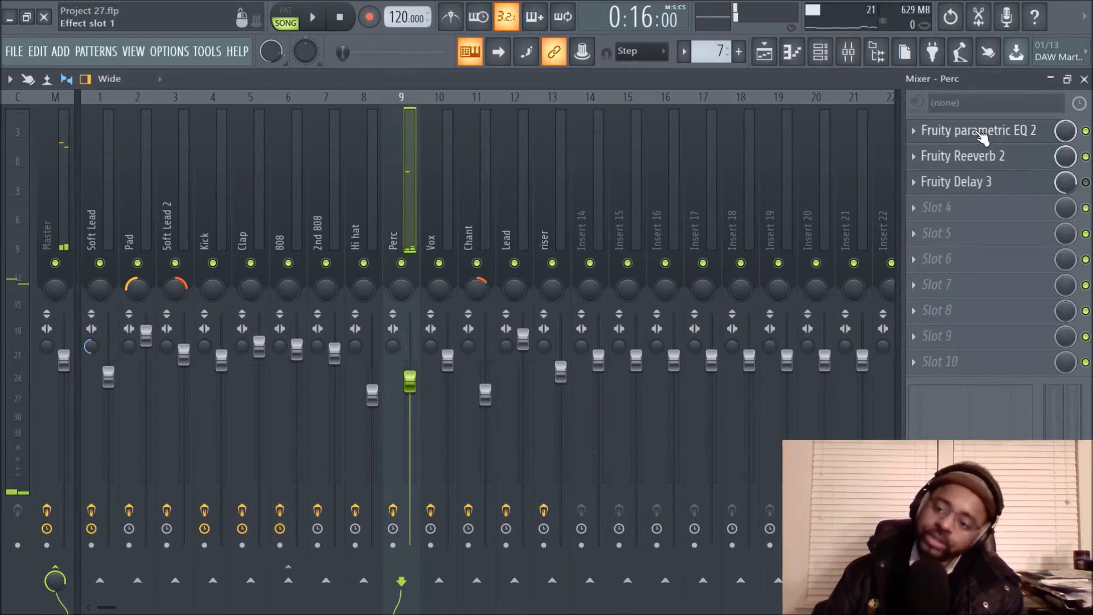
# - Show the Perc insert's Fruity parametric EQ 2 curve beside its effects list, and close the EQ window
pyautogui.click(980, 132)
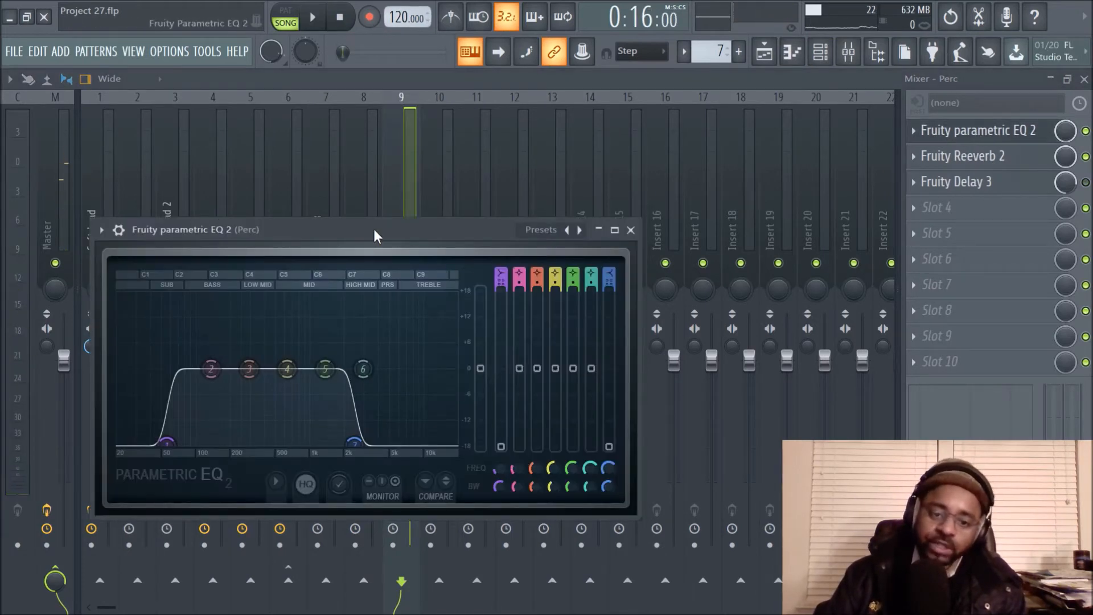
pyautogui.moveTo(392, 230); pyautogui.dragTo(435, 226)
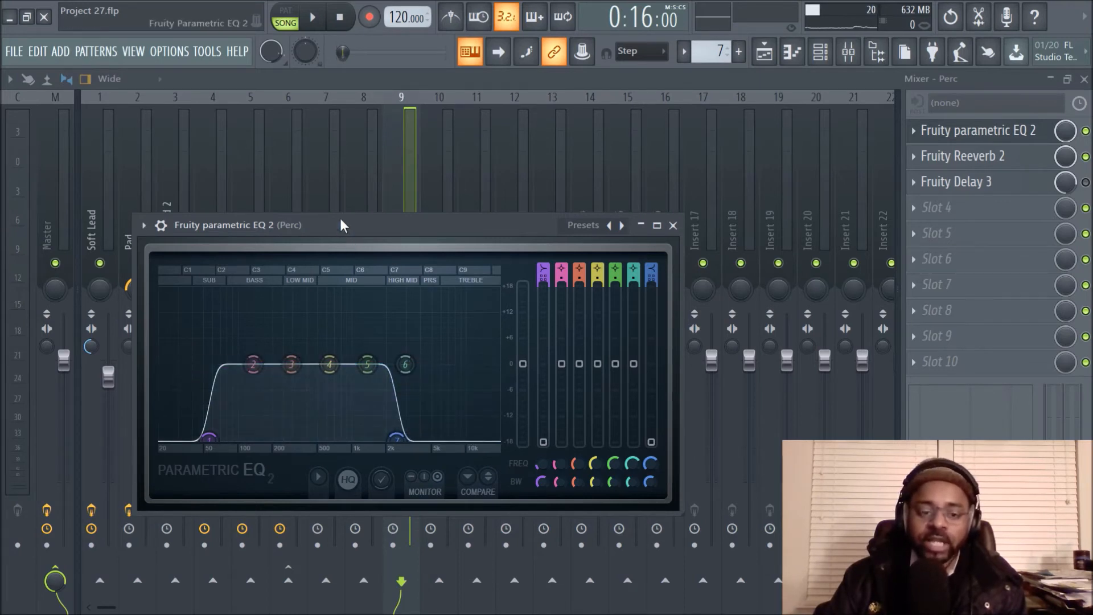
pyautogui.moveTo(340, 221); pyautogui.dragTo(411, 328)
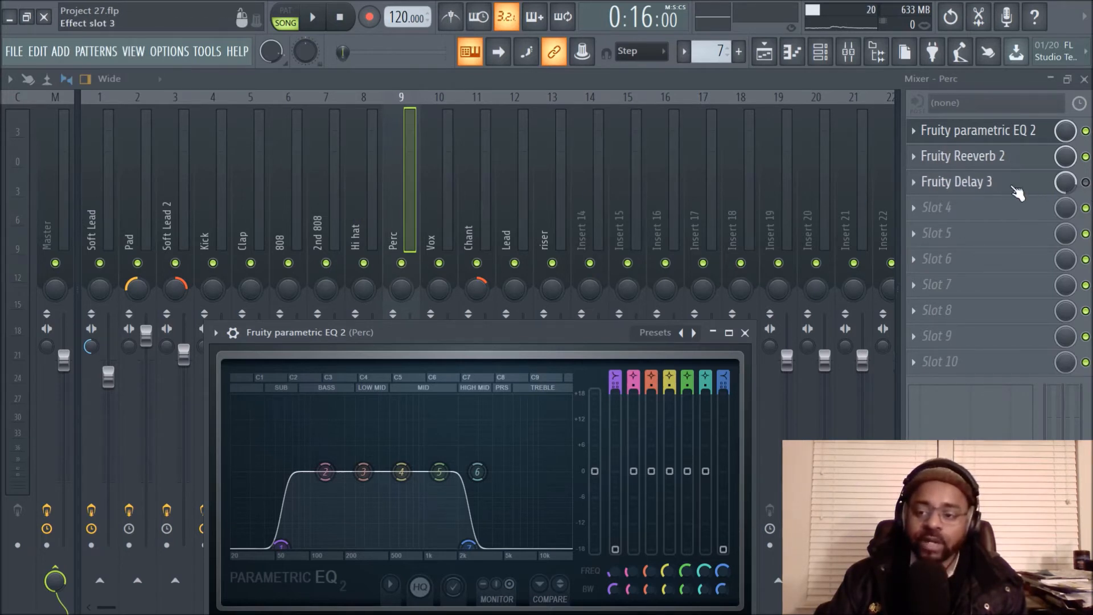
pyautogui.click(1086, 183)
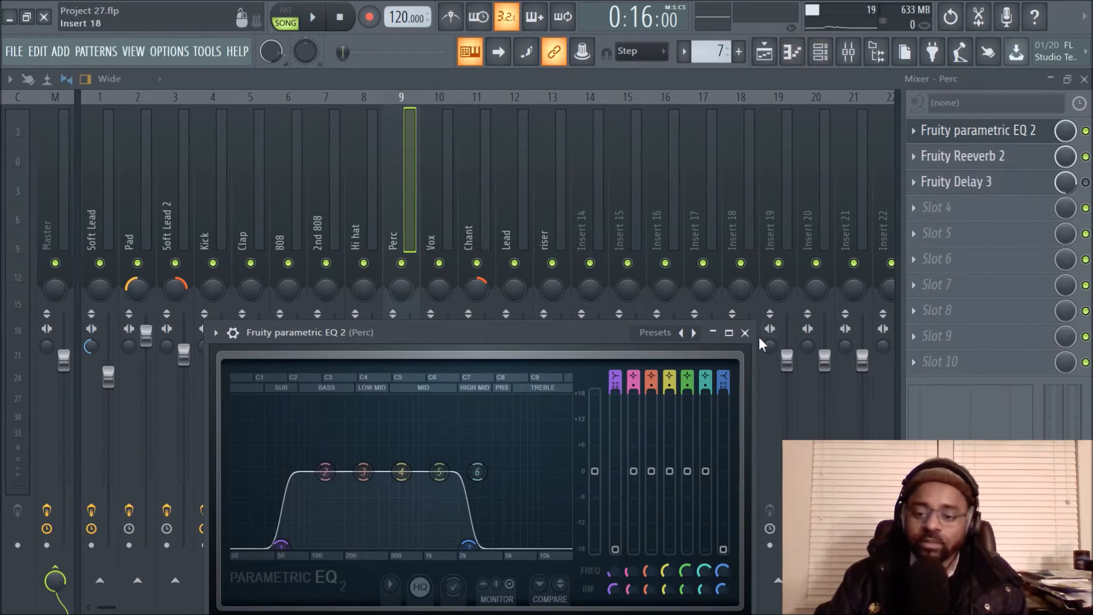
pyautogui.moveTo(402, 332); pyautogui.dragTo(402, 323)
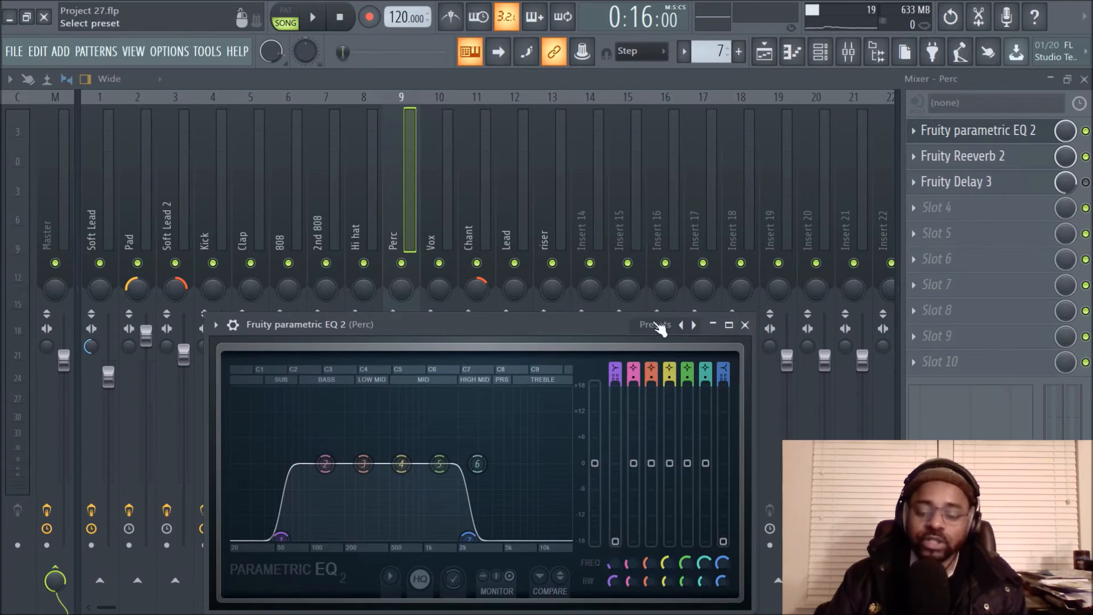
pyautogui.click(745, 324)
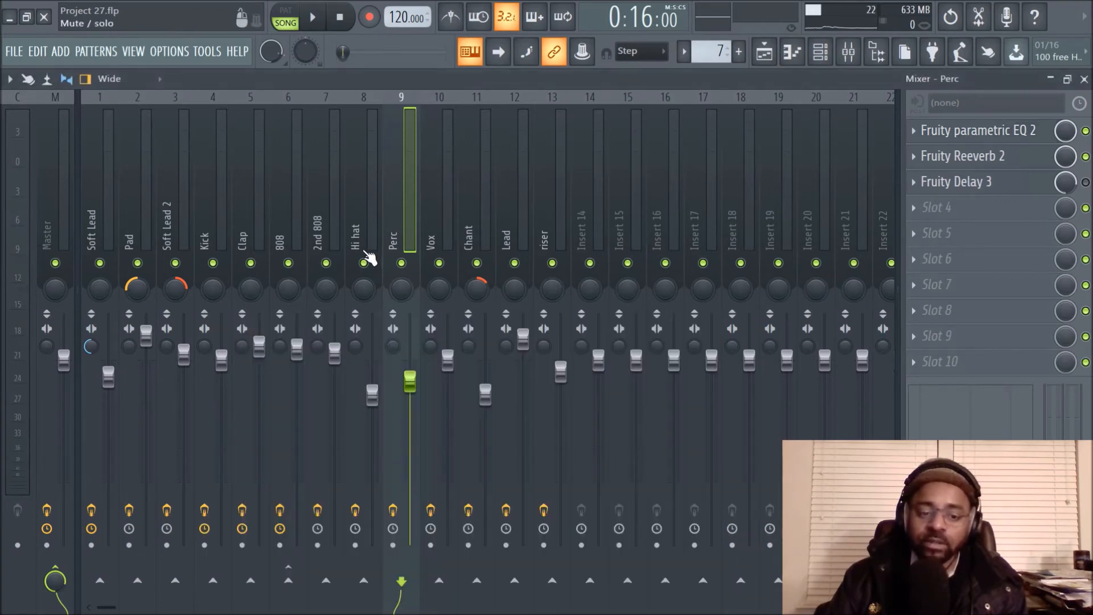
# - Reopen Fruity parametric EQ 2 on the Perc insert and enlarge its window to show the curve in detail
pyautogui.click(957, 131)
pyautogui.moveTo(550, 325); pyautogui.dragTo(628, 152)
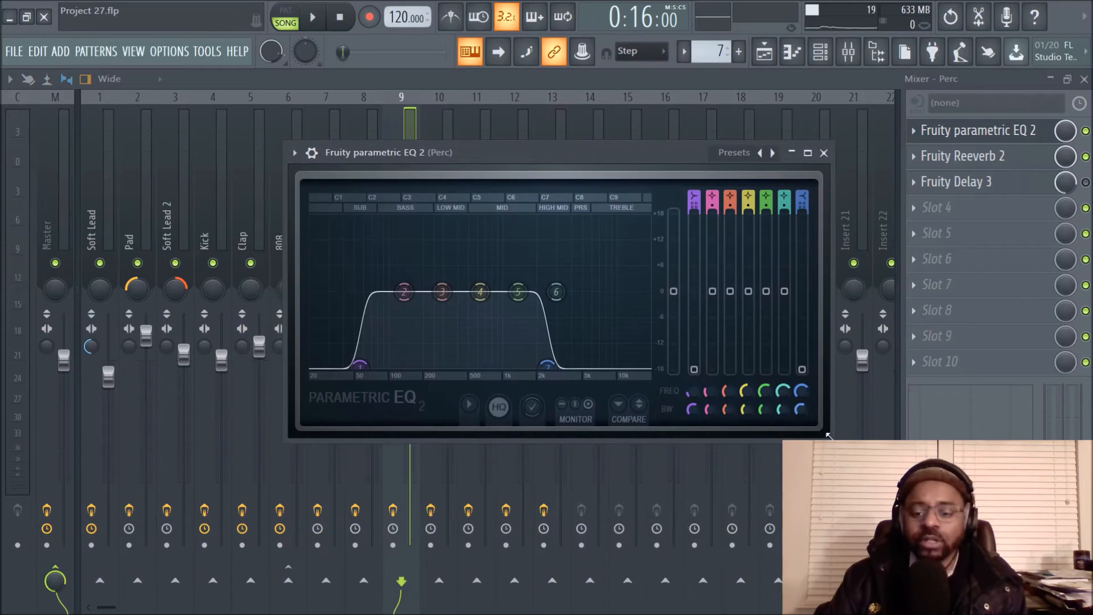
pyautogui.moveTo(827, 435); pyautogui.dragTo(990, 598)
pyautogui.moveTo(685, 173); pyautogui.dragTo(466, 150)
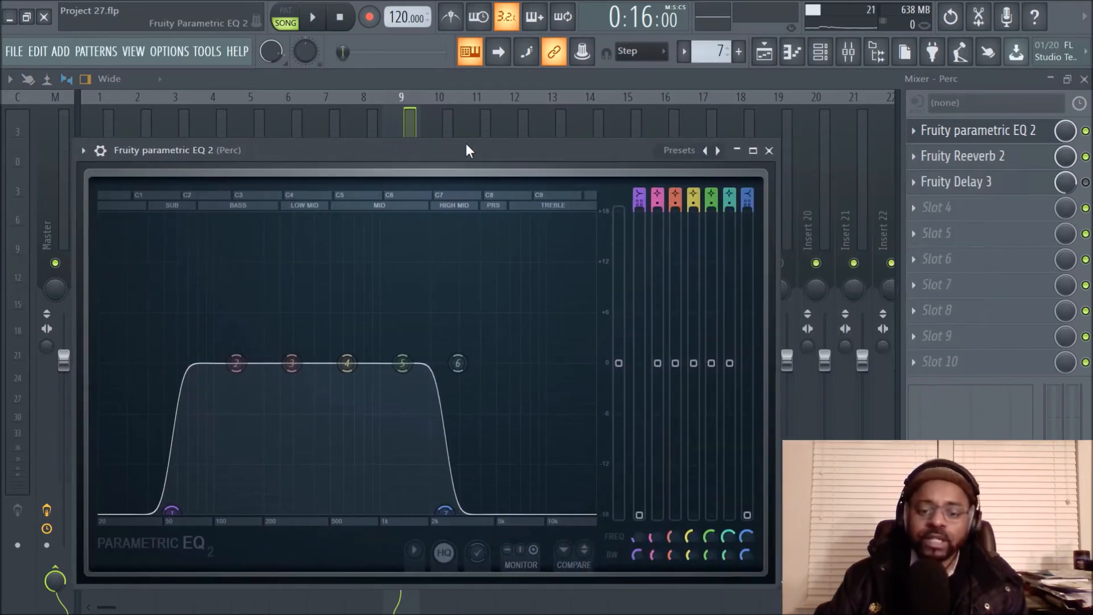
pyautogui.moveTo(775, 583); pyautogui.dragTo(966, 604)
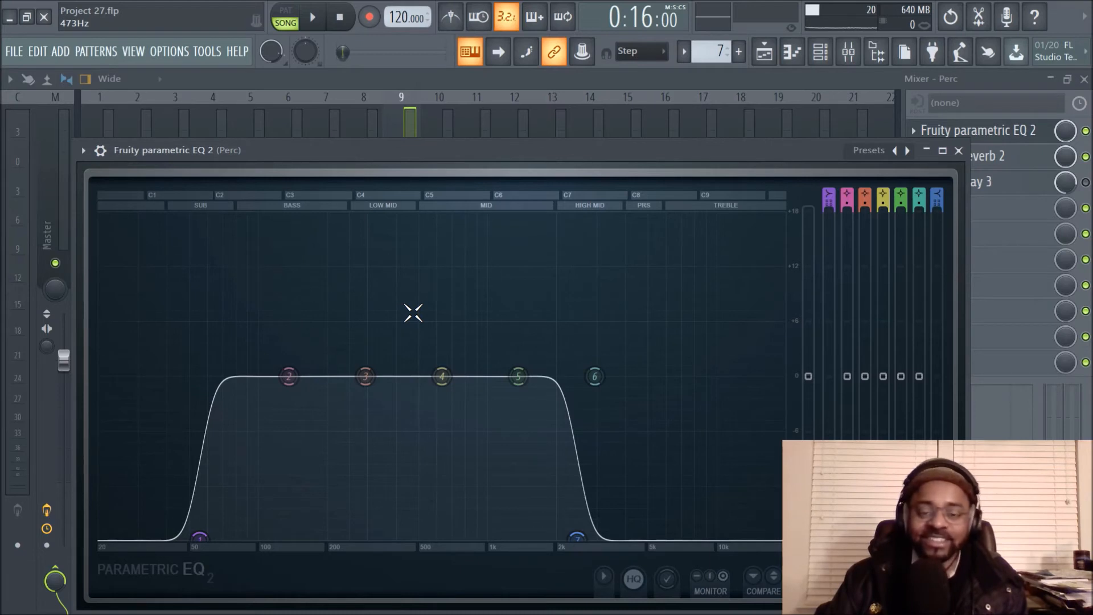
# - Play the percussion through the EQ and raise the frequency of band 1 to 67 Hz
pyautogui.click(313, 18)
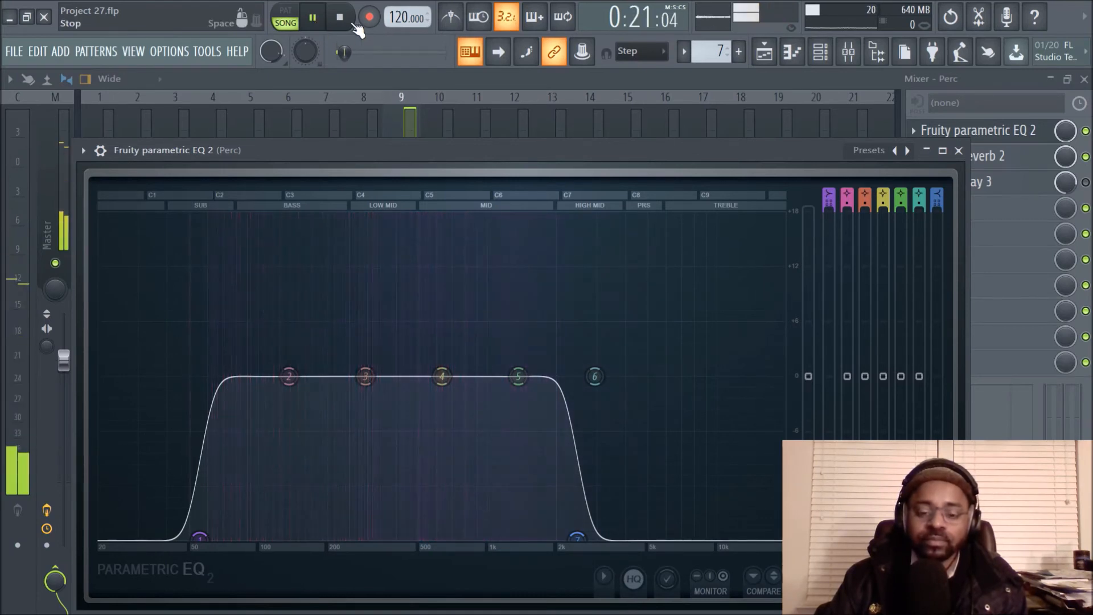
pyautogui.click(352, 23)
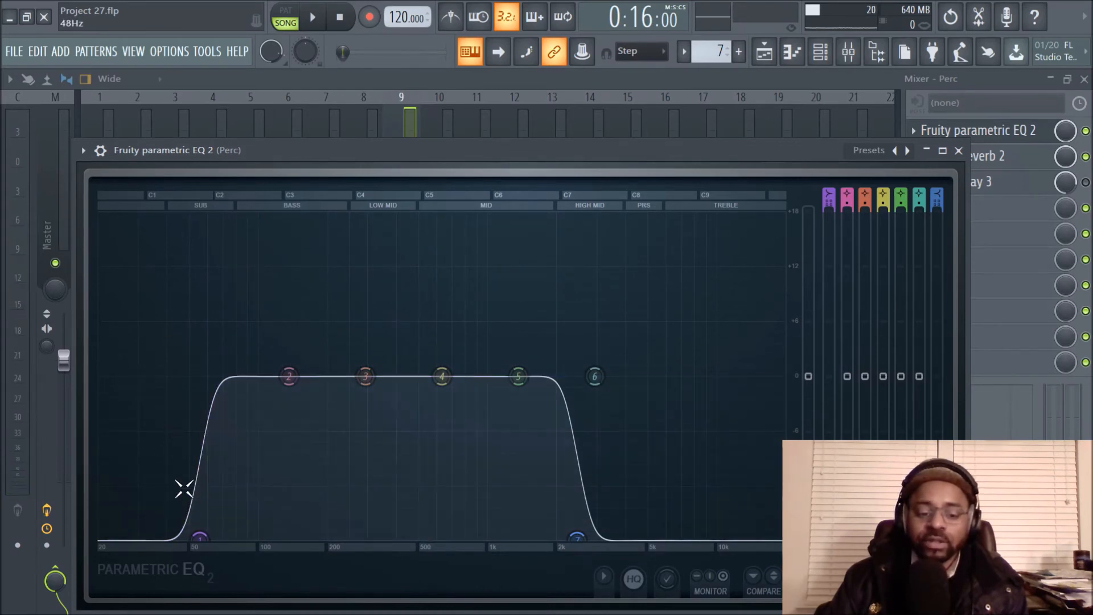
pyautogui.moveTo(200, 538)
pyautogui.mouseDown()
pyautogui.moveTo(278, 538)
pyautogui.moveTo(212, 538)
pyautogui.mouseUp()
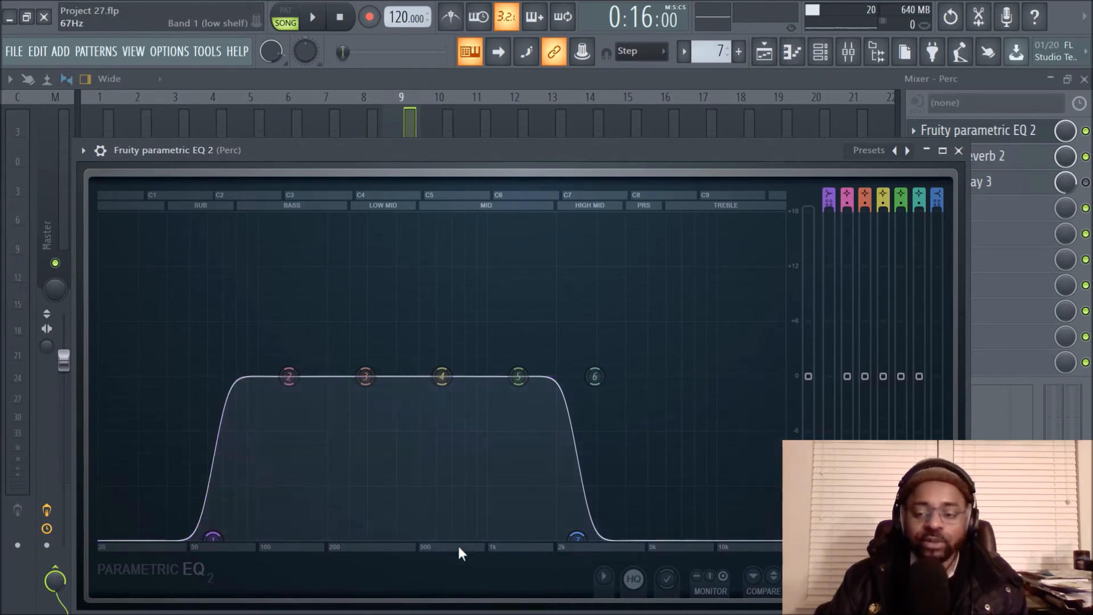
pyautogui.click(962, 161)
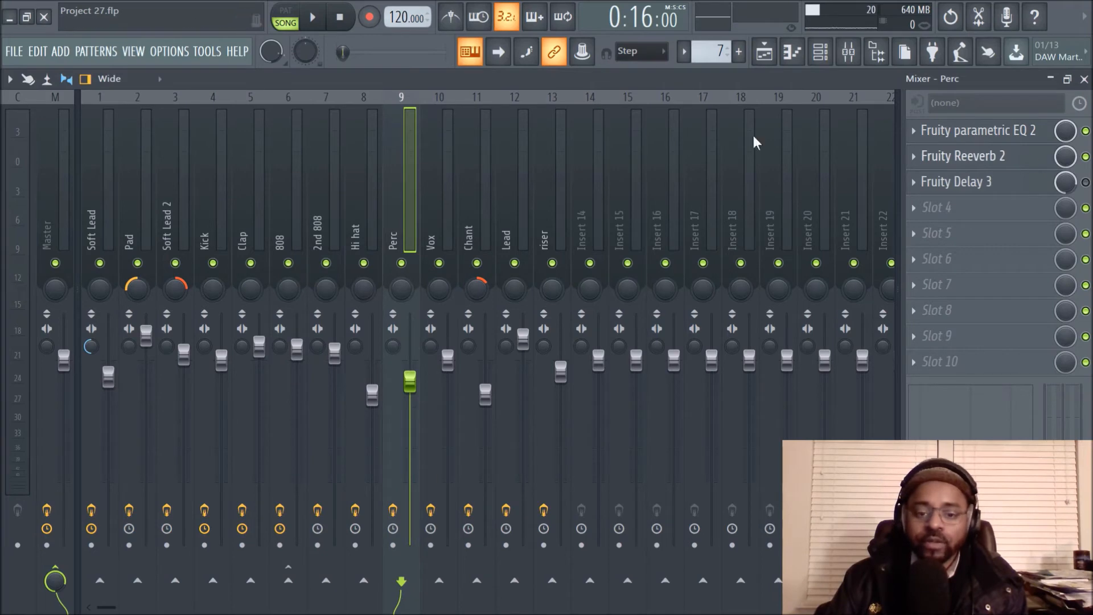
# - Return to the Playlist and unmute Tracks 1, 2, 4, 5, 7 and 10 alongside Track 9
pyautogui.click(764, 52)
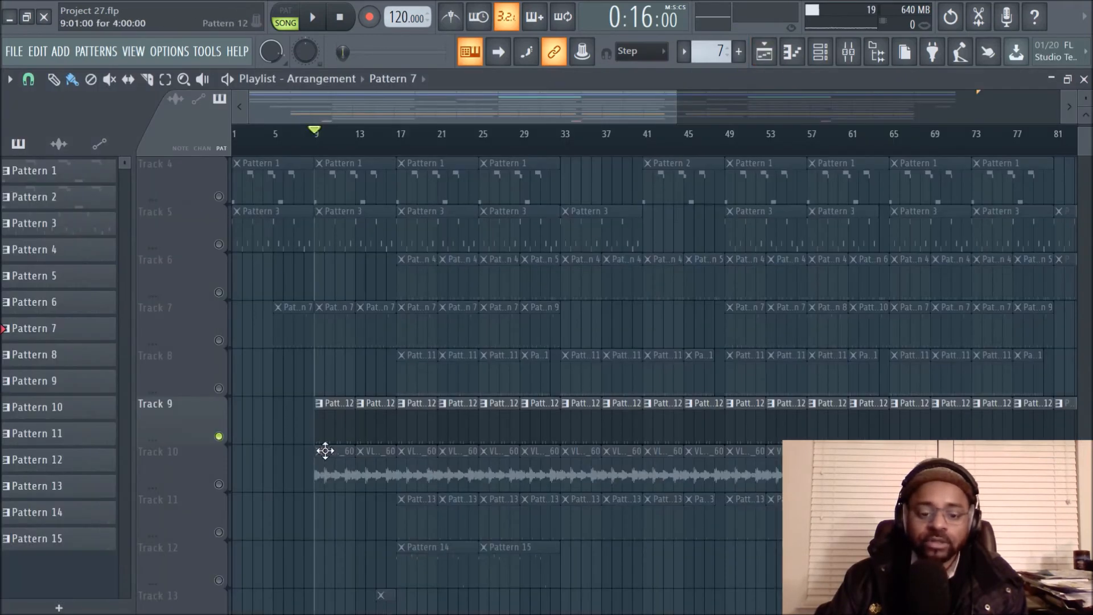
pyautogui.scroll(3, 221, 479)
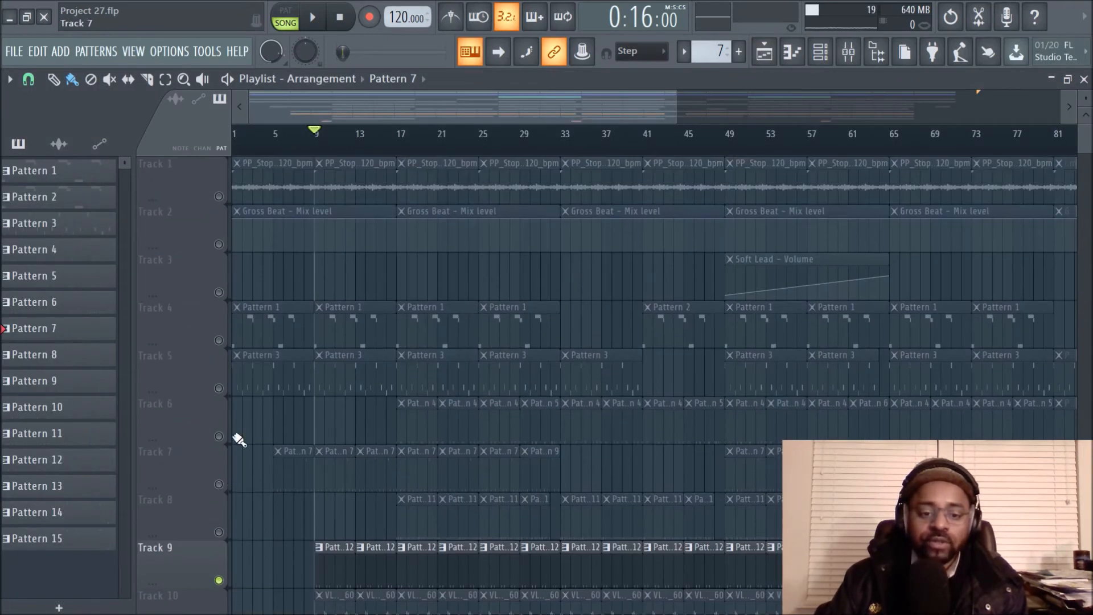
pyautogui.click(218, 196)
pyautogui.click(219, 244)
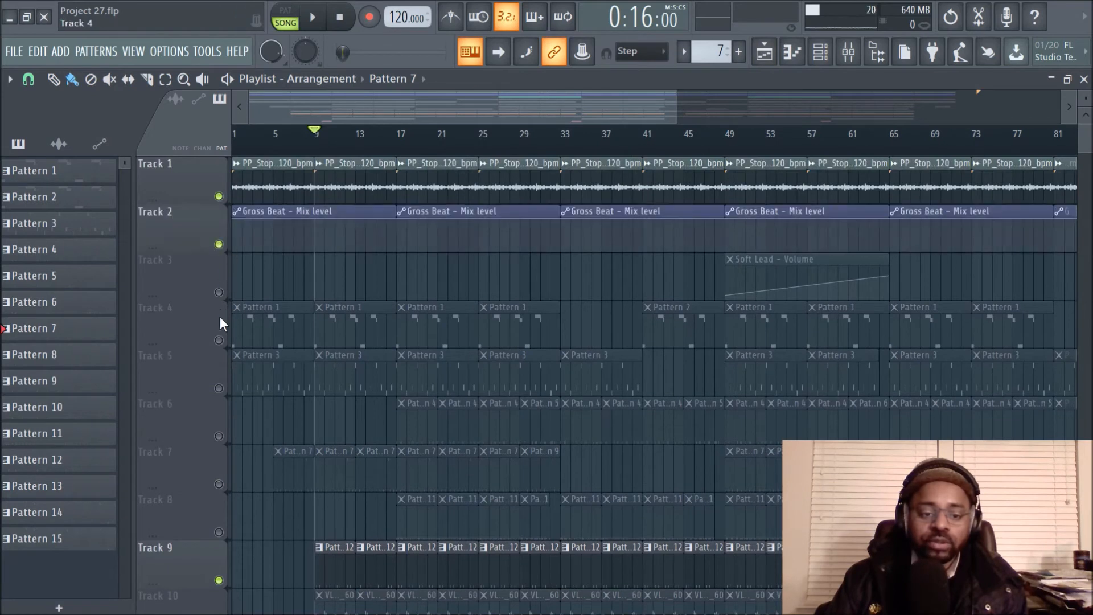
pyautogui.click(219, 340)
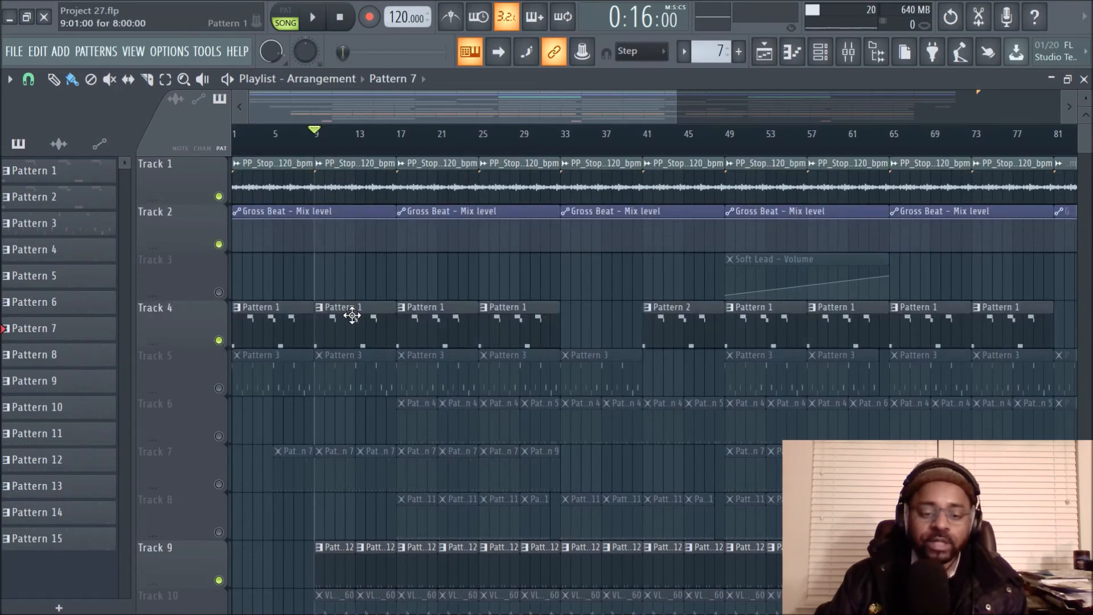
pyautogui.click(219, 388)
pyautogui.scroll(-2, 297, 404)
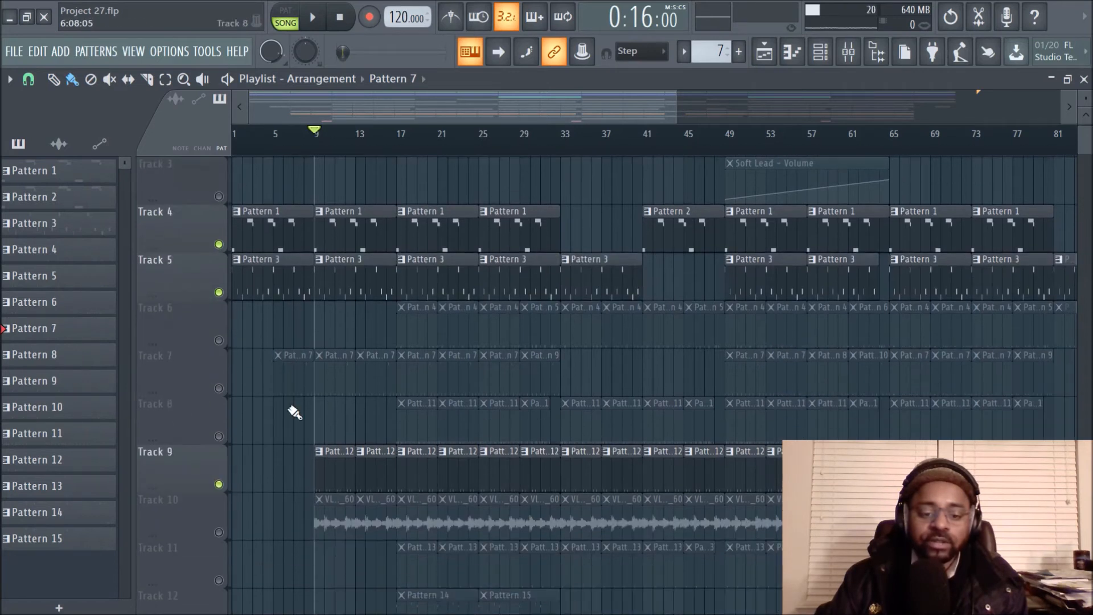
pyautogui.click(218, 388)
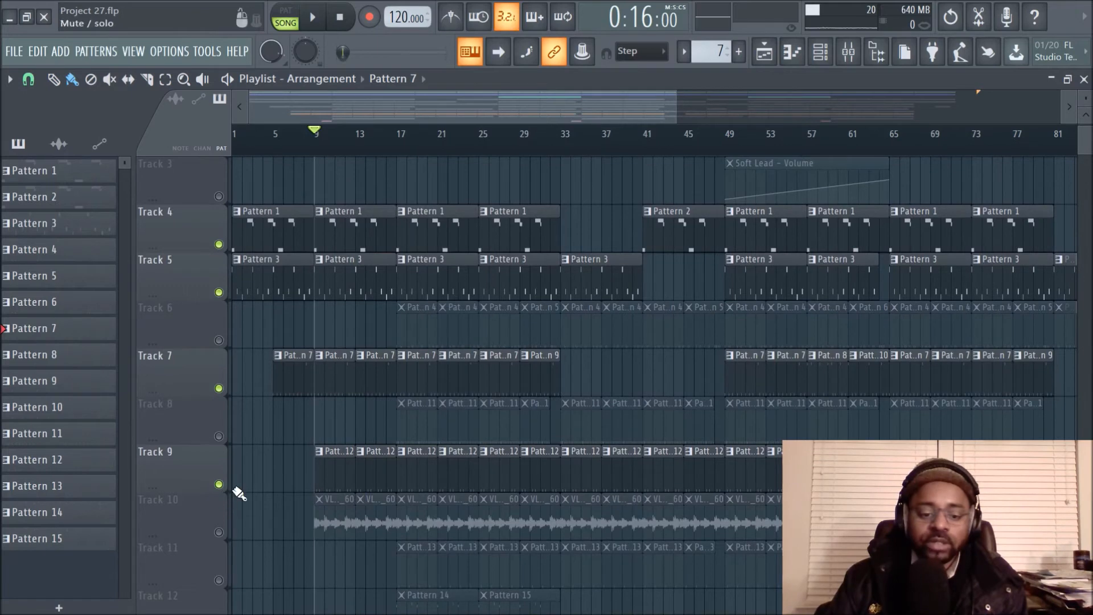
pyautogui.click(218, 532)
pyautogui.scroll(-1, 342, 488)
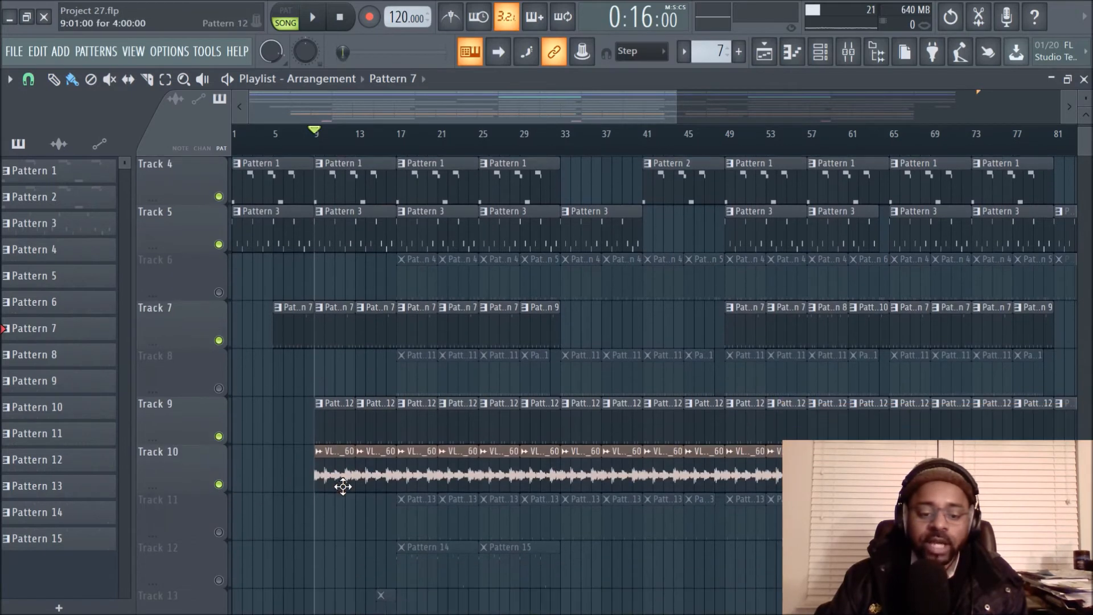
# - Zoom in on the arrangement around bar 9, play the unmuted tracks together from there, and stop playback
pyautogui.scroll(4, 368, 153)
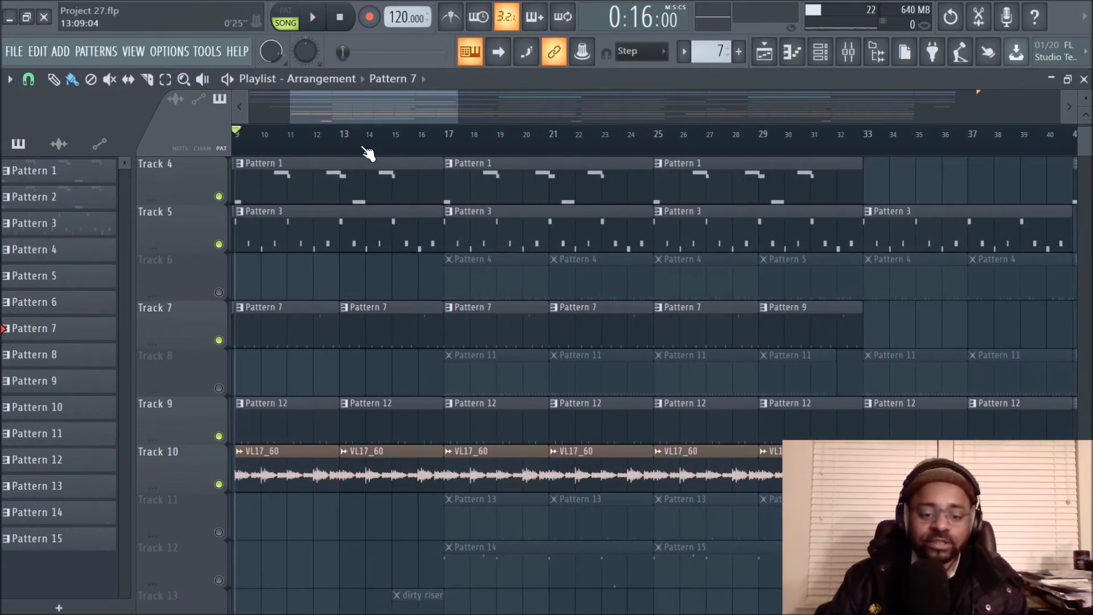
pyautogui.moveTo(363, 118); pyautogui.dragTo(343, 118)
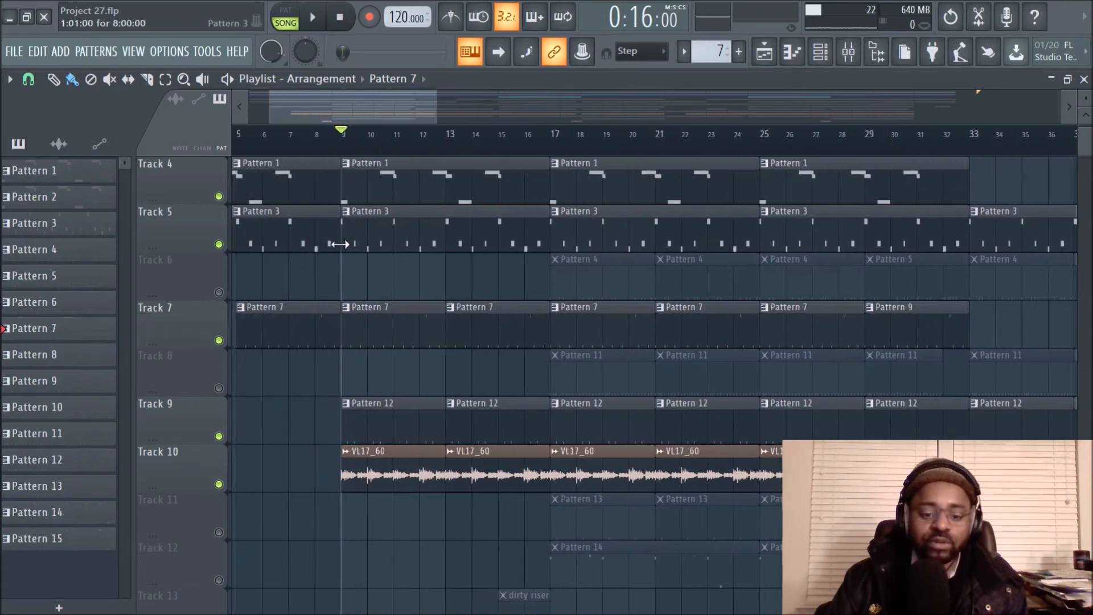
pyautogui.click(320, 21)
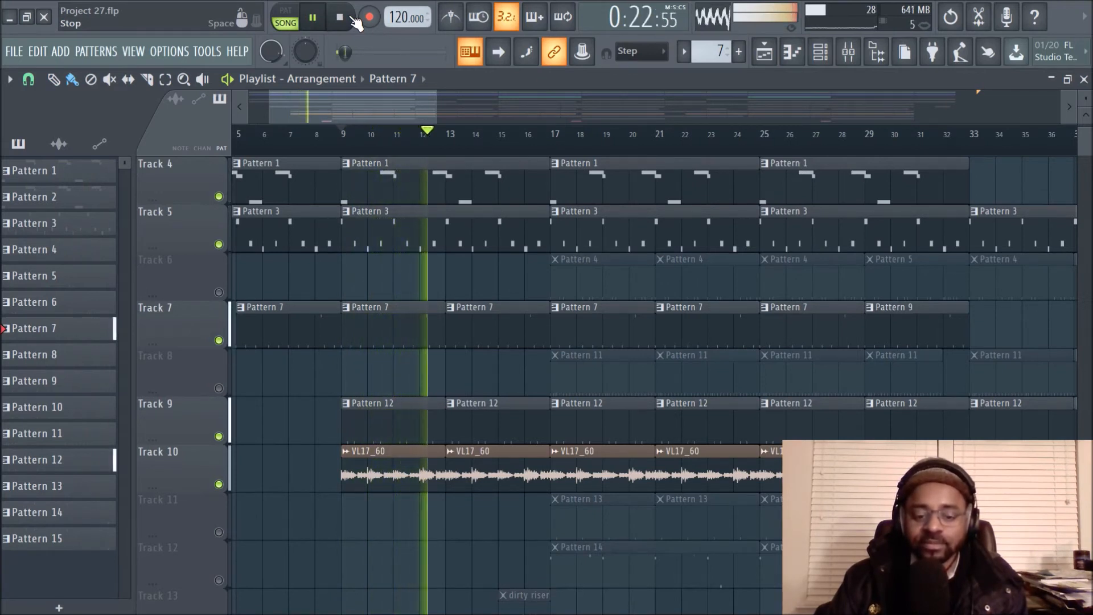
pyautogui.click(348, 18)
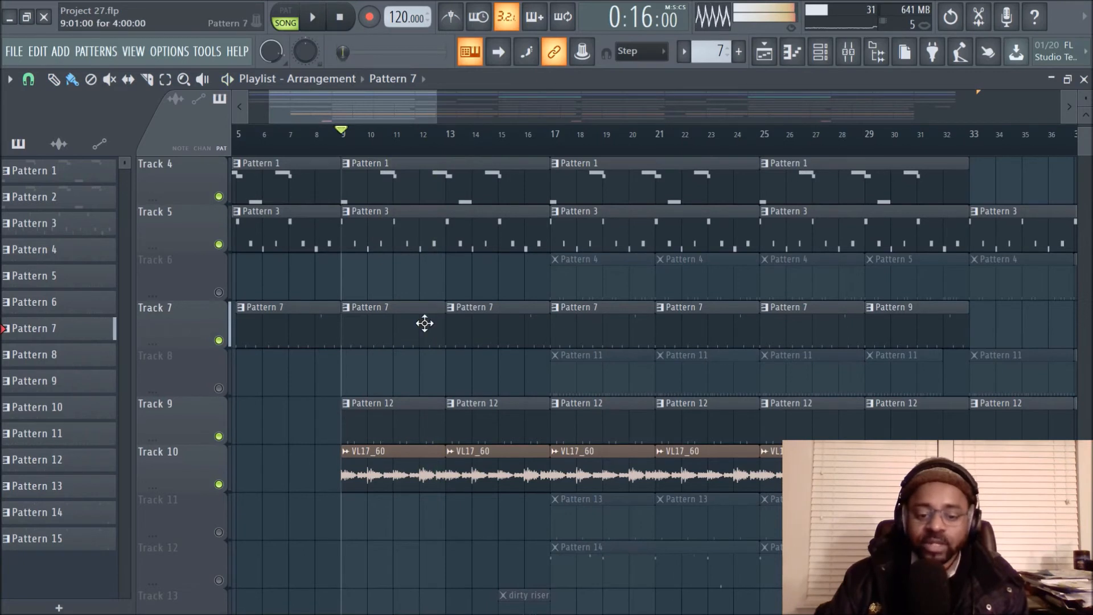
# - Examine how the clips on Tracks 1 to 13 are layered from bar 5 onward, including the VL17_60 loop on Track 10
pyautogui.scroll(-3, 459, 342)
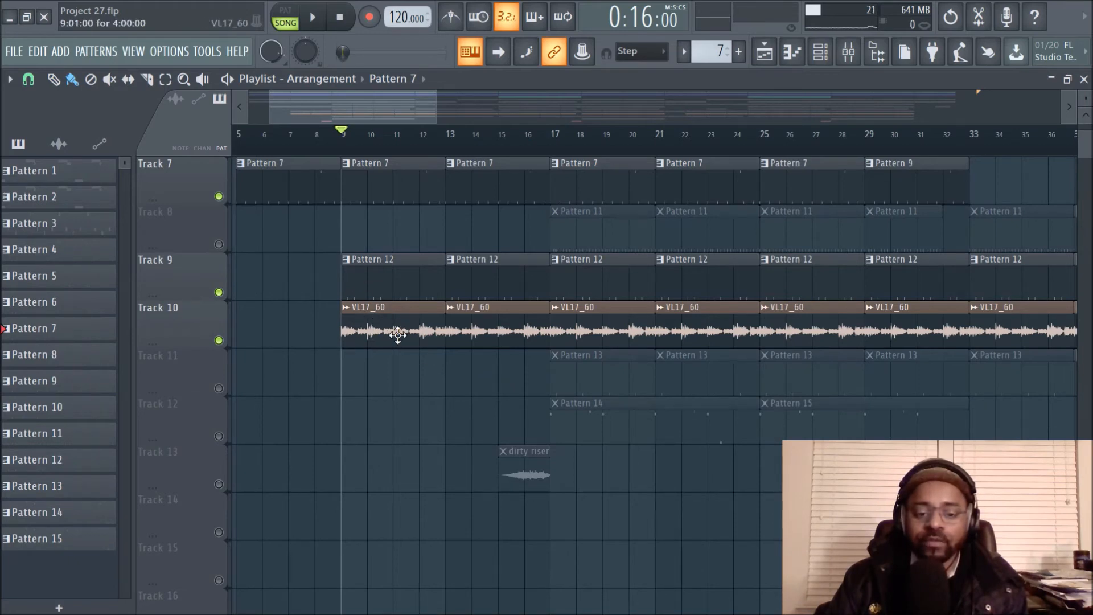
pyautogui.scroll(6, 393, 329)
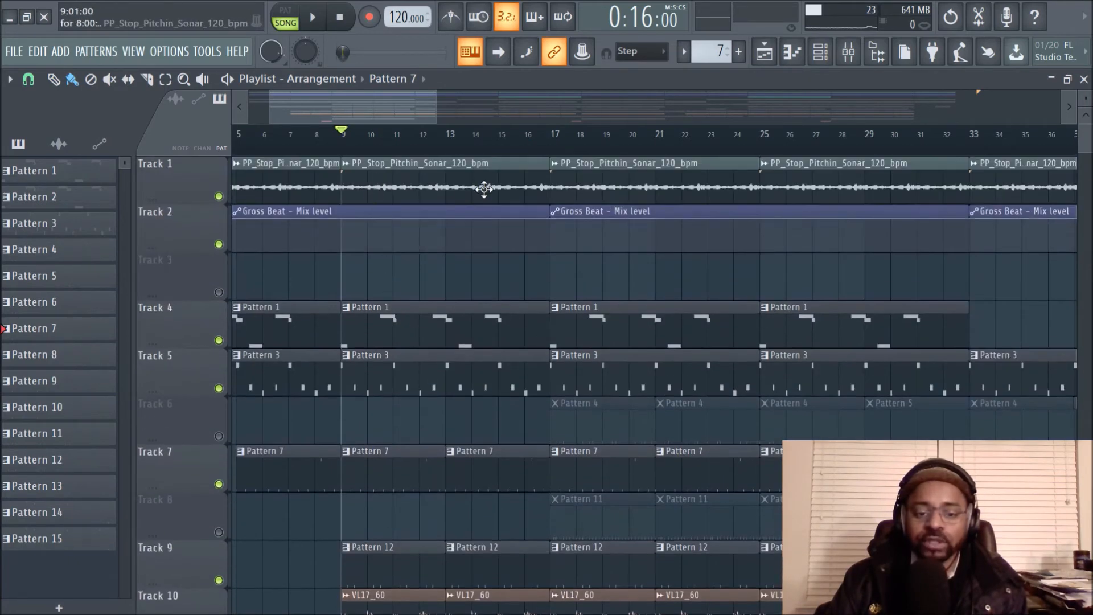
pyautogui.scroll(-4, 378, 307)
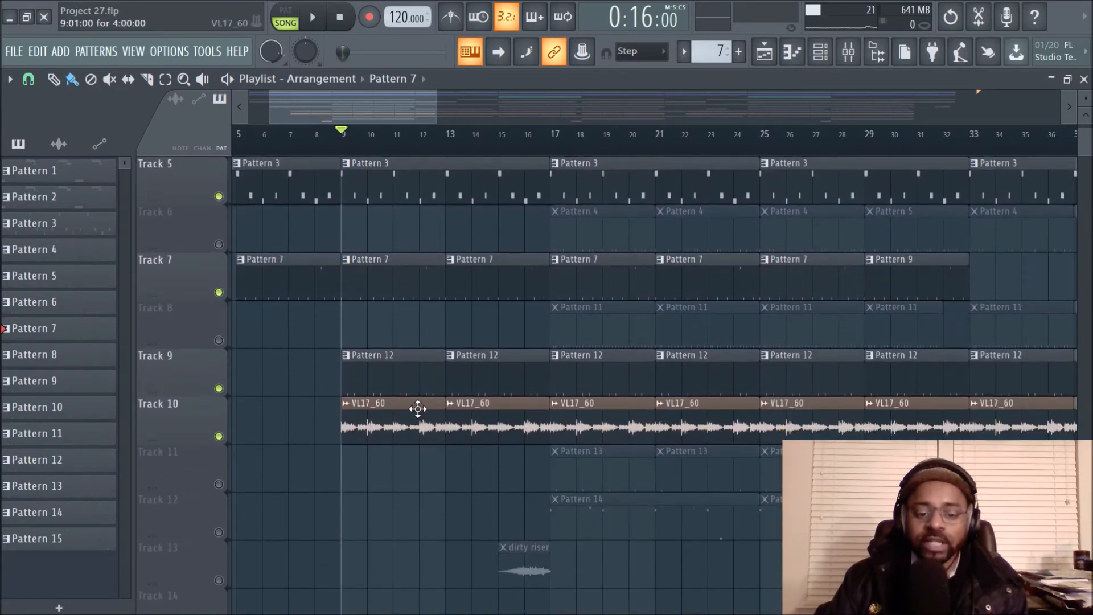
pyautogui.scroll(4, 477, 371)
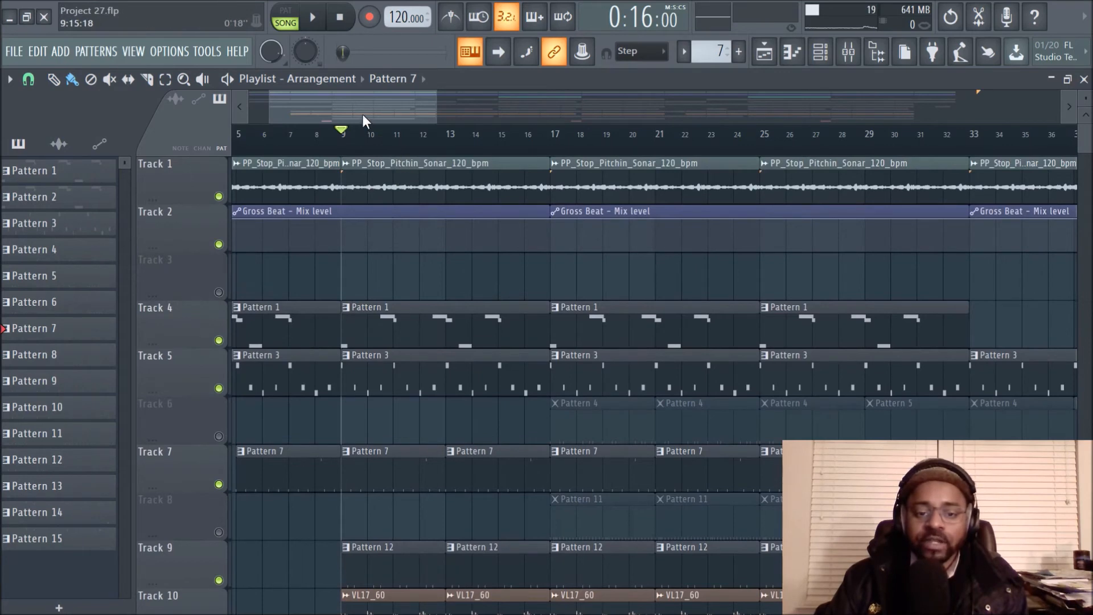
pyautogui.scroll(-2, 395, 137)
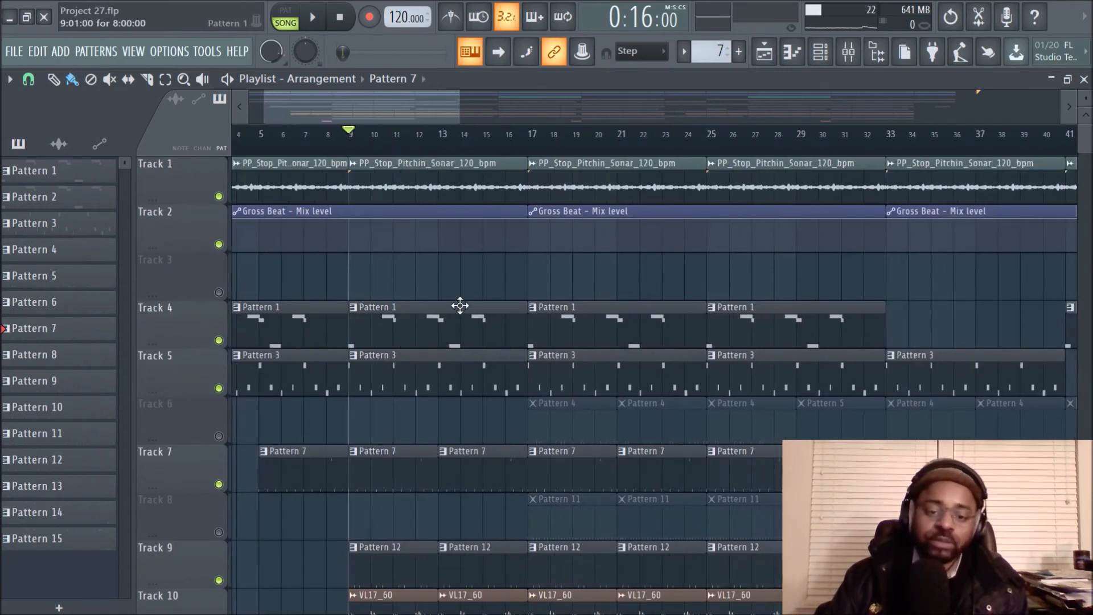
pyautogui.scroll(-3, 459, 305)
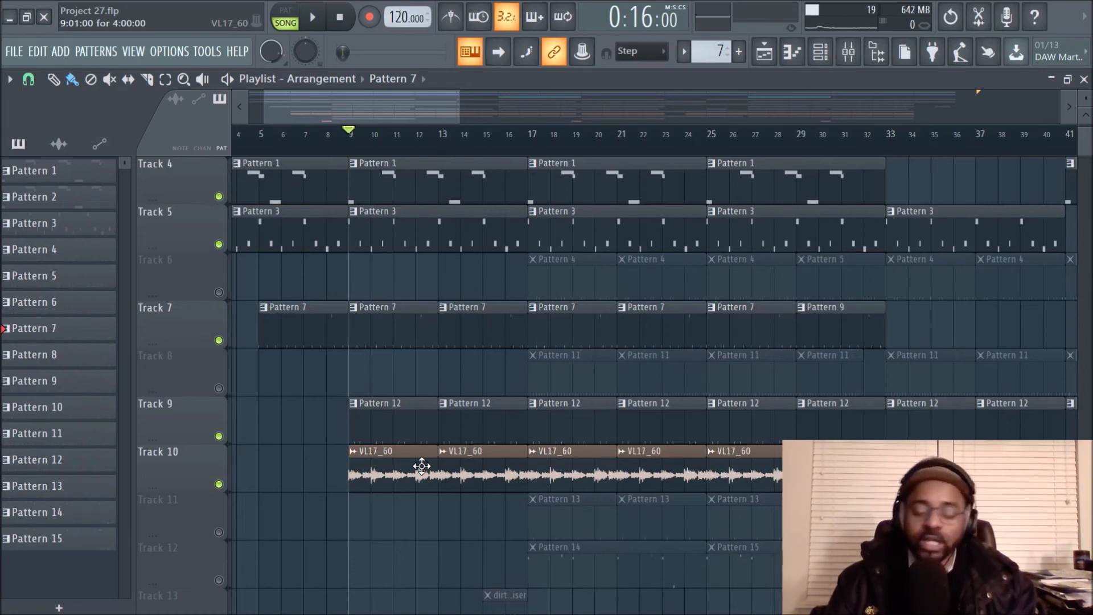
pyautogui.scroll(3, 447, 252)
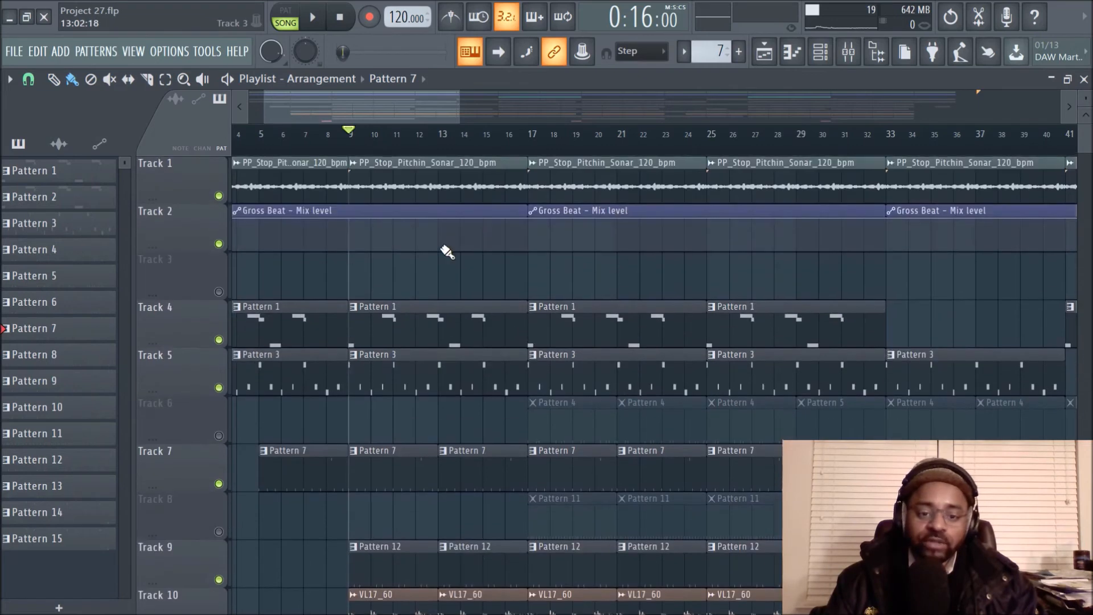
pyautogui.scroll(-8, 447, 252)
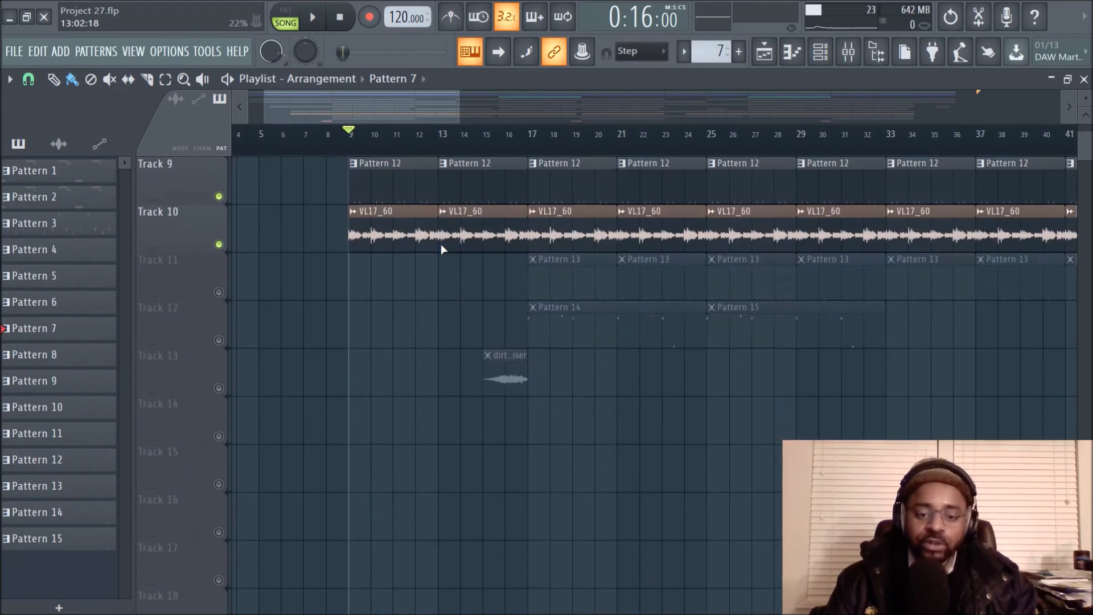
pyautogui.scroll(5, 497, 182)
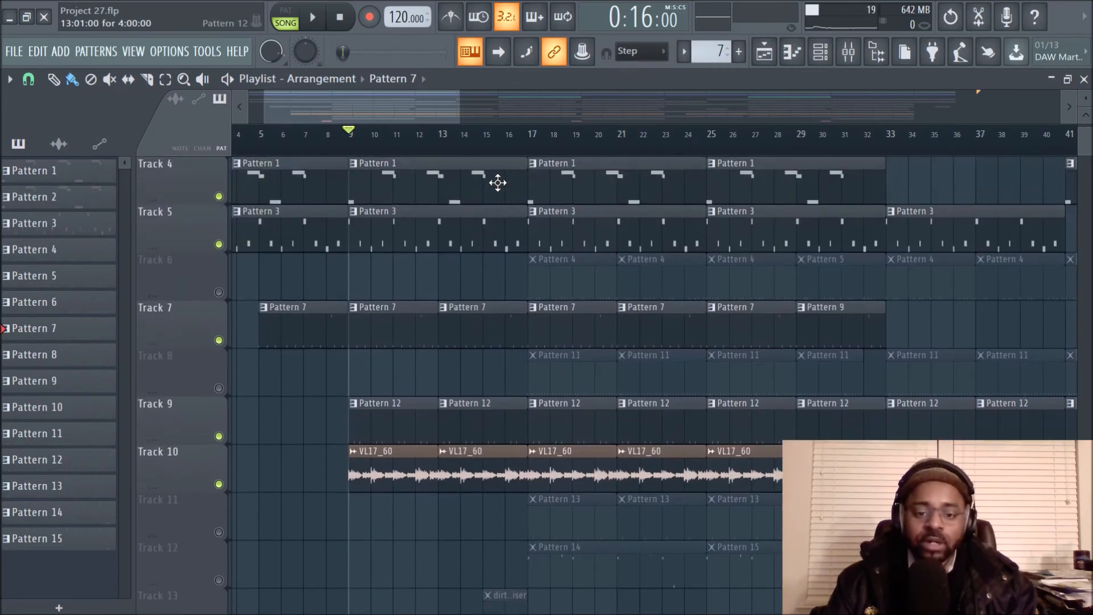
pyautogui.scroll(2, 498, 183)
pyautogui.scroll(-5, 497, 182)
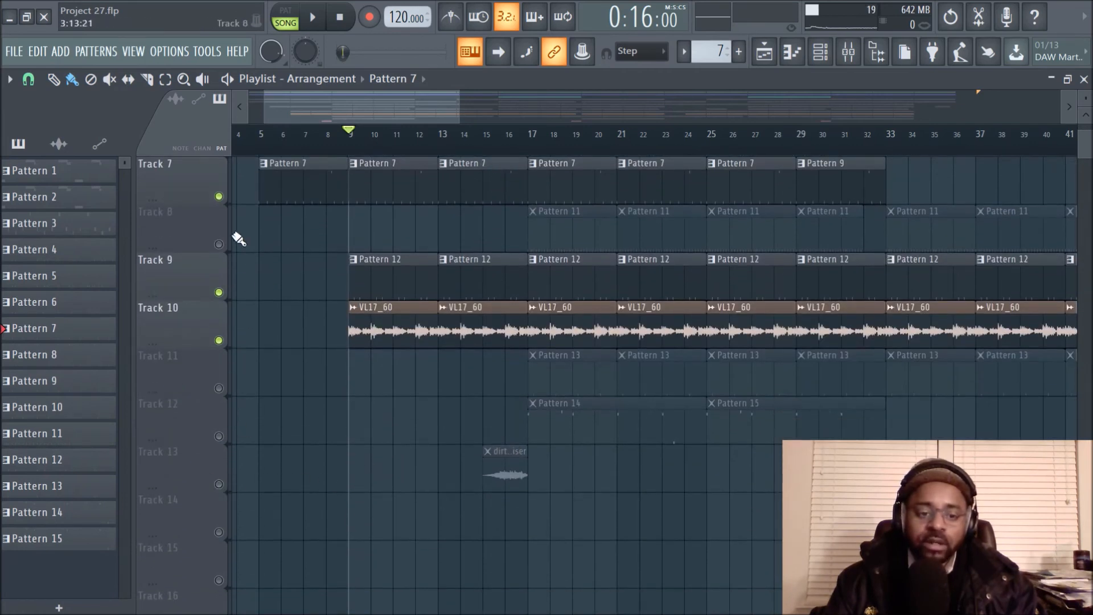
# - Unmute all tracks of the arrangement using Track 1's solo toggle
pyautogui.scroll(6, 233, 228)
pyautogui.rightClick(219, 196)
pyautogui.rightClick(219, 197)
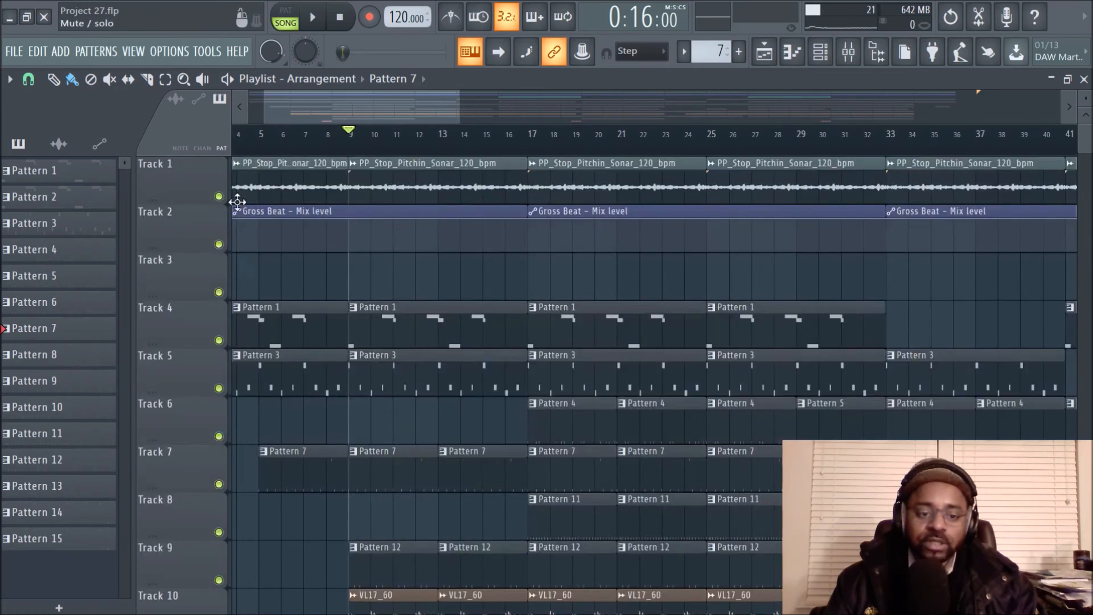
# - Play the full arrangement from bar 15 through the riser into the section at bar 17, and stop playback
pyautogui.scroll(-5, 725, 251)
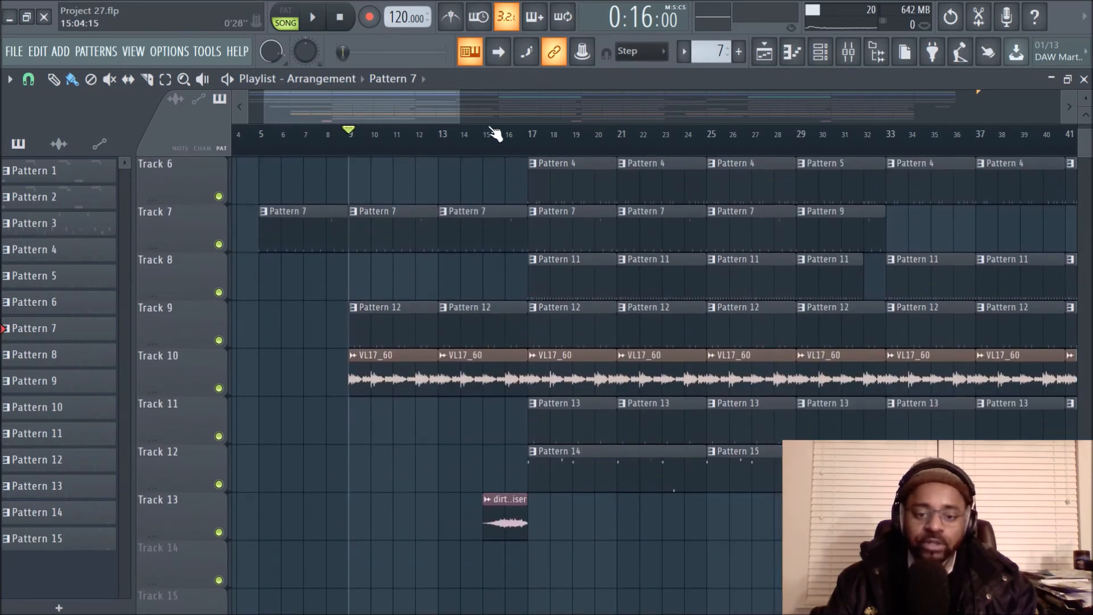
pyautogui.click(488, 150)
pyautogui.press('space')
pyautogui.scroll(5, 480, 180)
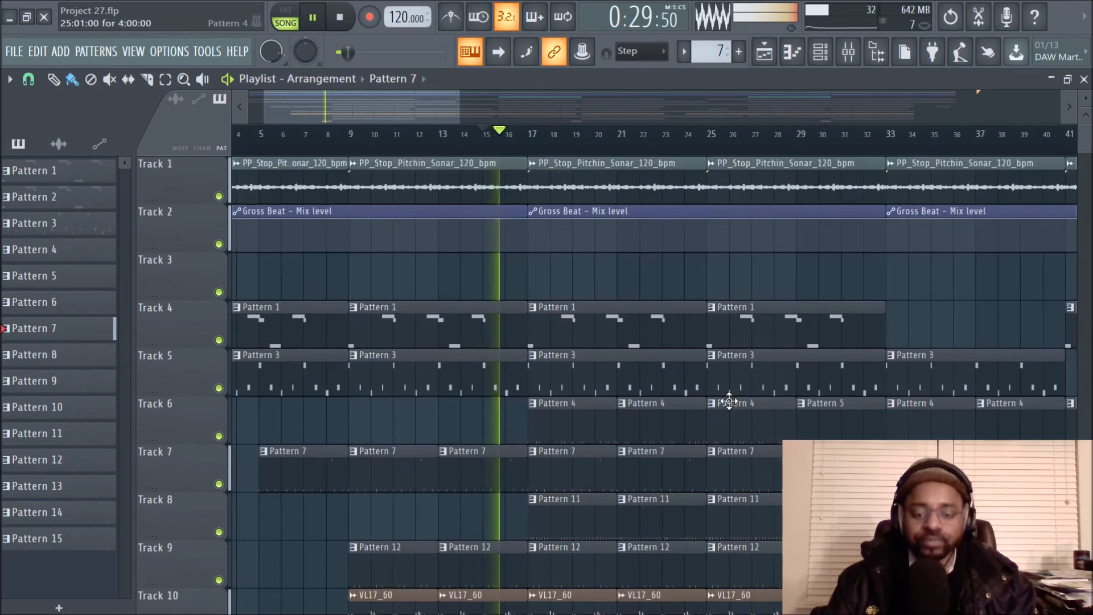
pyautogui.scroll(-2, 599, 145)
pyautogui.moveTo(466, 107); pyautogui.dragTo(528, 117)
pyautogui.scroll(-3, 504, 157)
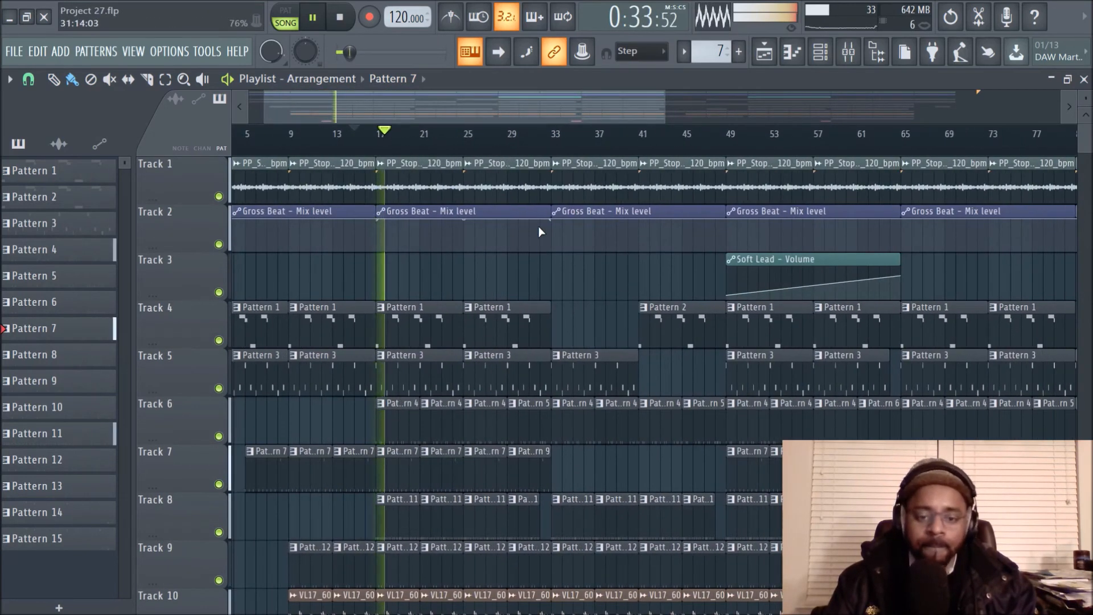
pyautogui.scroll(-4, 573, 295)
pyautogui.scroll(-1, 578, 295)
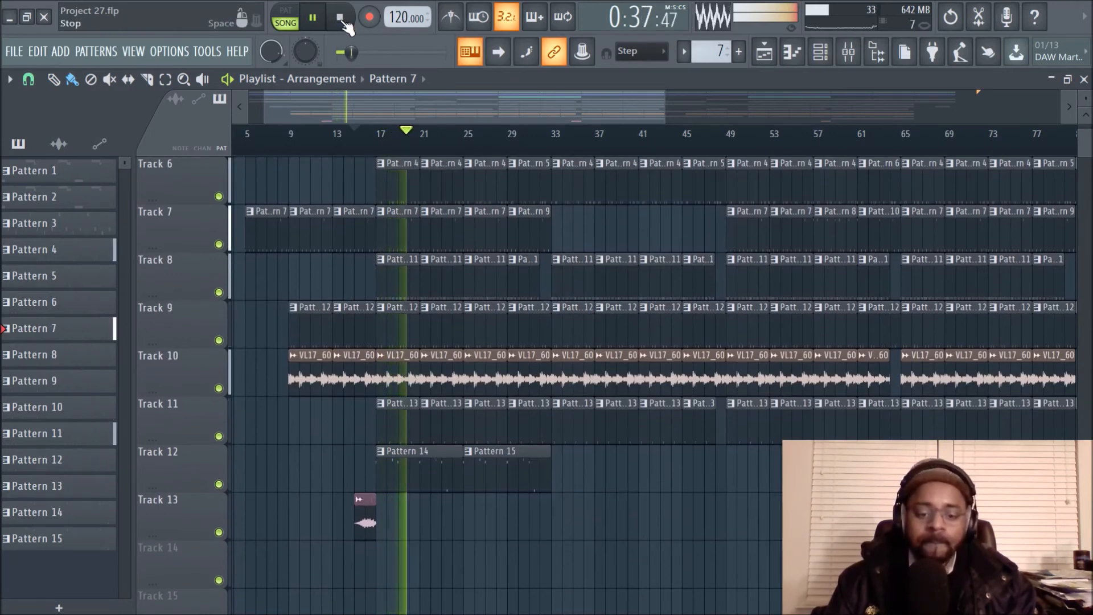
pyautogui.click(340, 17)
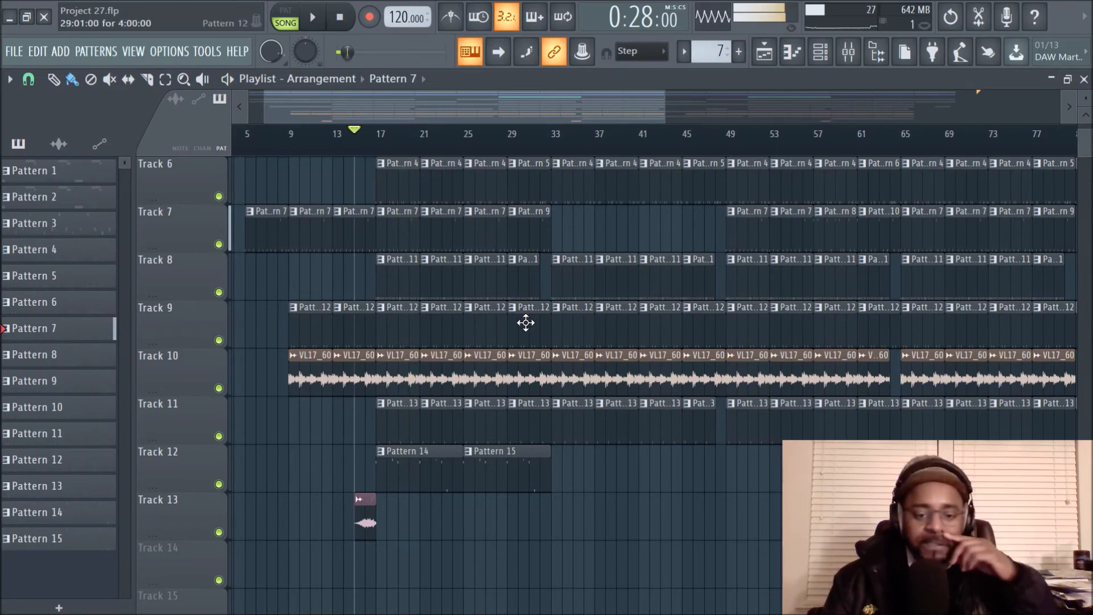
# - Review the track layout around bar 33, play the full arrangement from that bar, and stop playback
pyautogui.scroll(5, 526, 323)
pyautogui.scroll(-3, 433, 296)
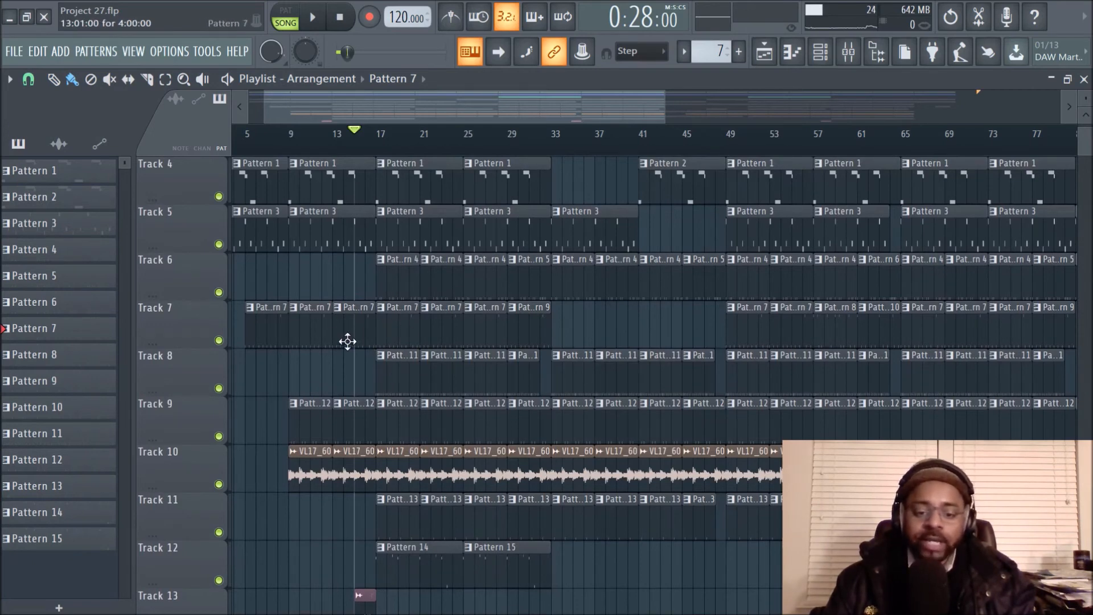
pyautogui.scroll(3, 403, 342)
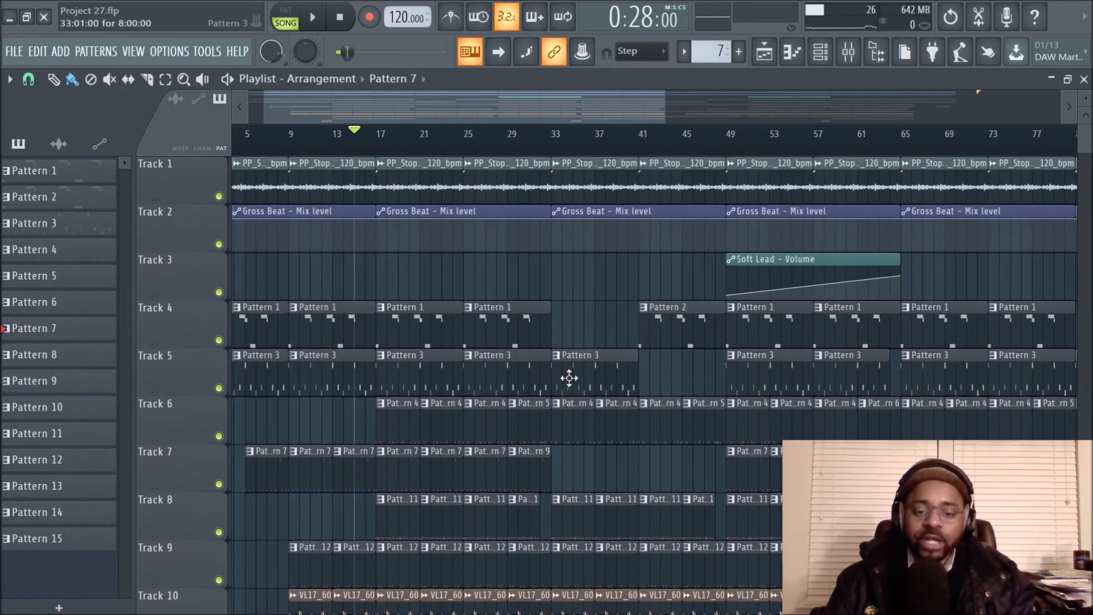
pyautogui.scroll(-4, 579, 357)
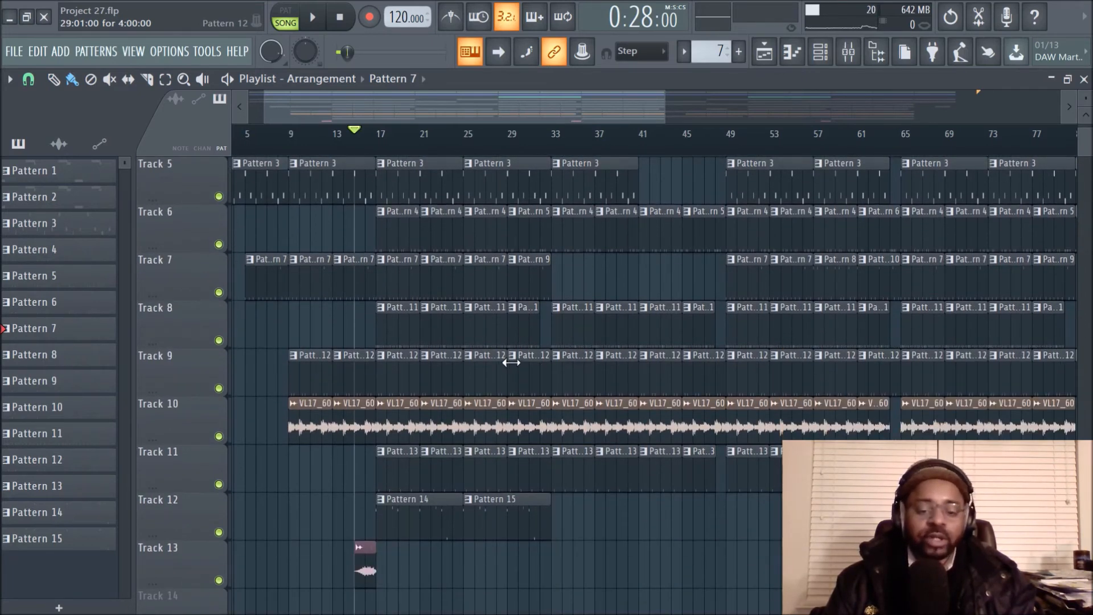
pyautogui.scroll(4, 512, 363)
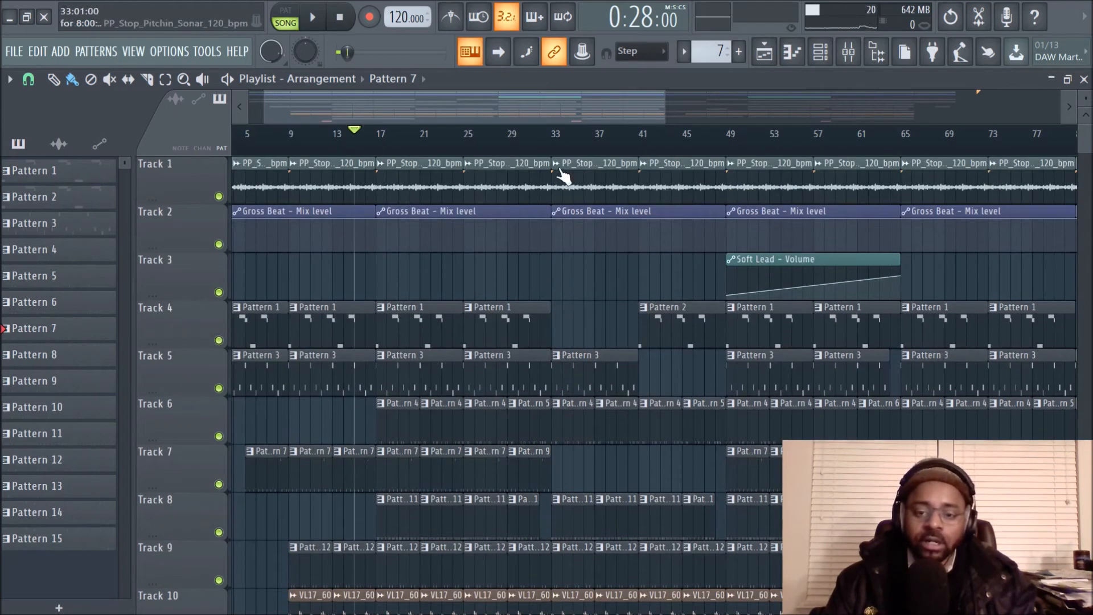
pyautogui.click(552, 134)
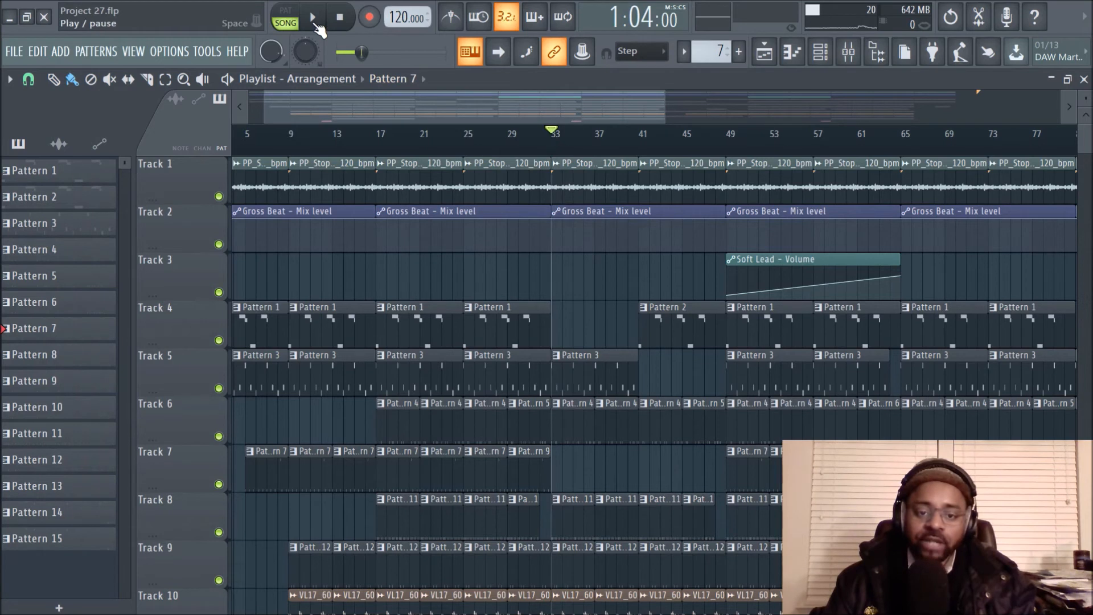
pyautogui.click(314, 21)
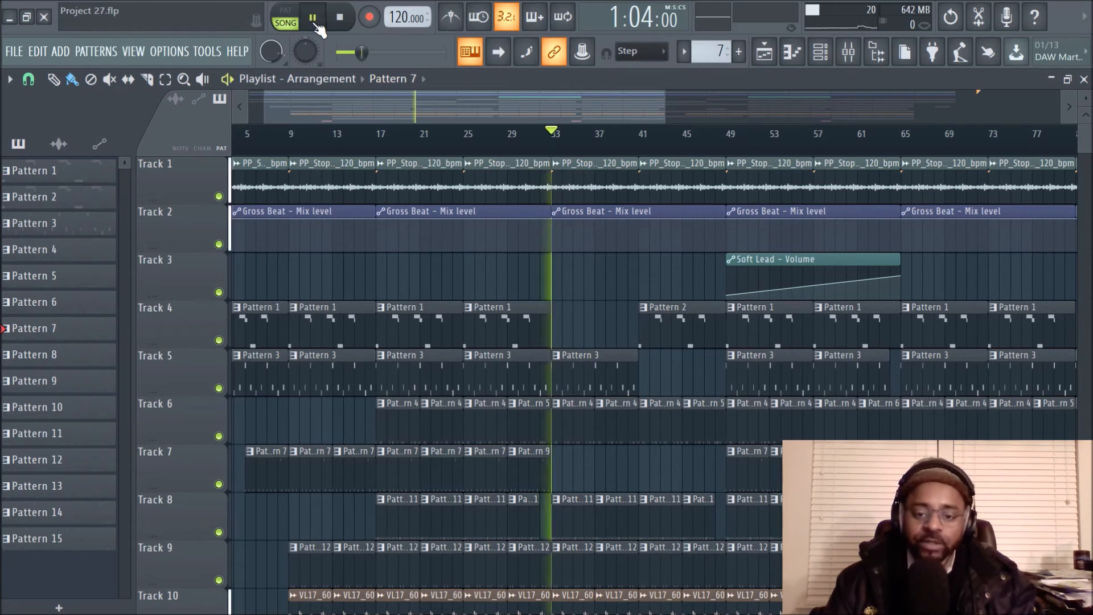
pyautogui.click(351, 20)
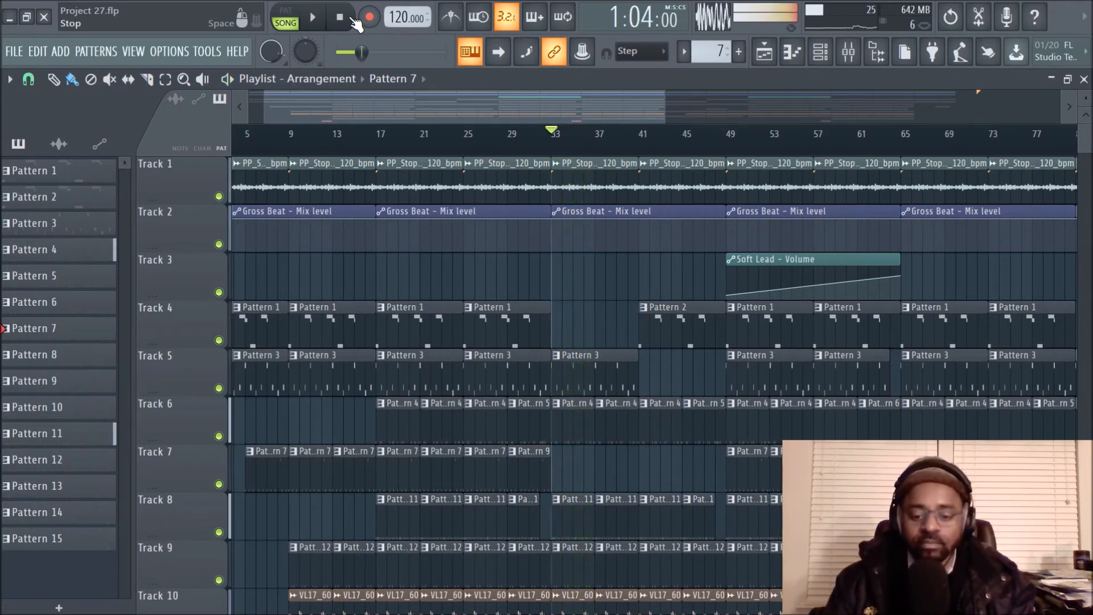
pyautogui.scroll(-5, 586, 322)
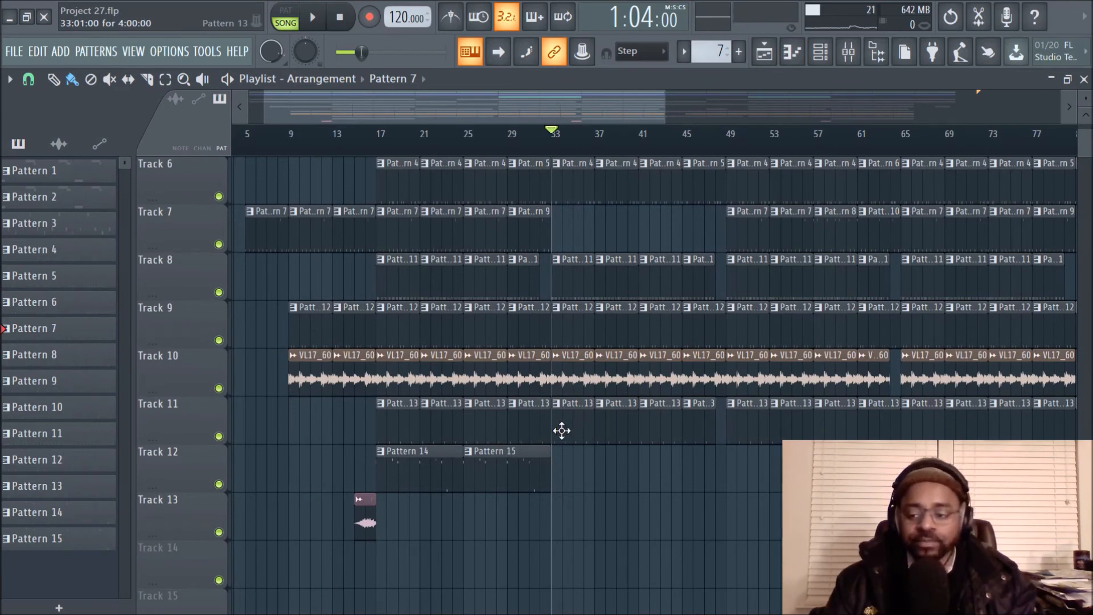
# - Set the playhead to bar 41 and examine how the clips on Tracks 1 to 13 are arranged around that bar
pyautogui.scroll(5, 562, 431)
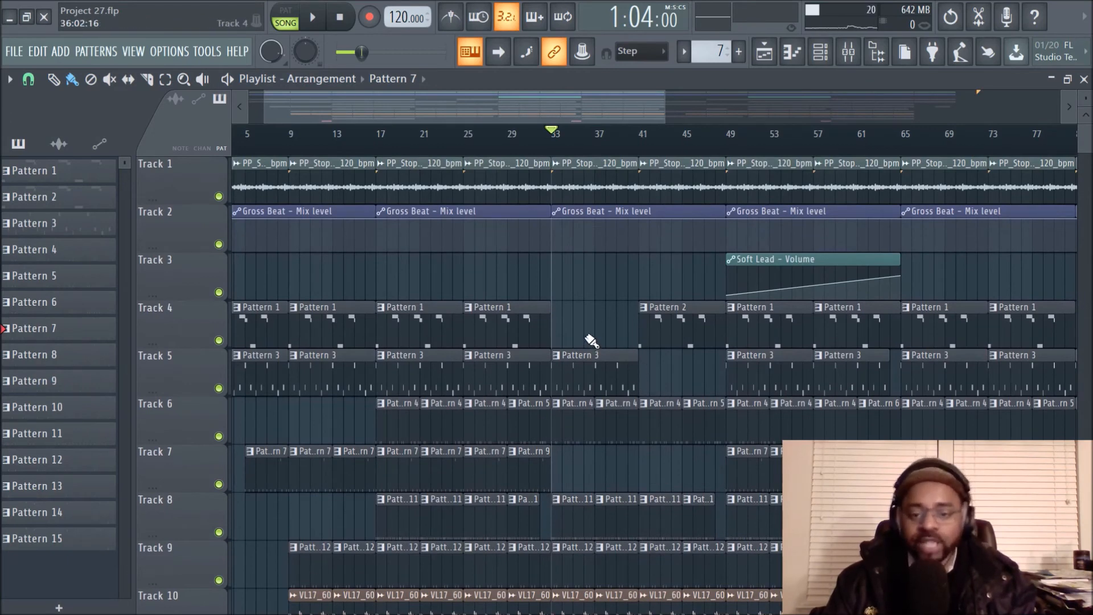
pyautogui.click(638, 133)
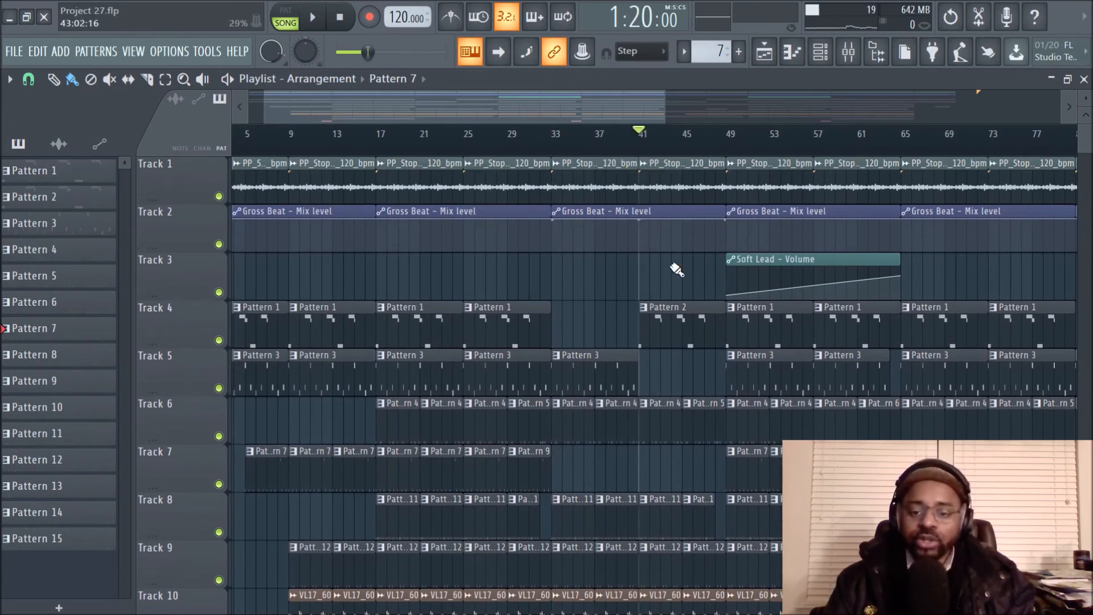
pyautogui.scroll(-2, 649, 196)
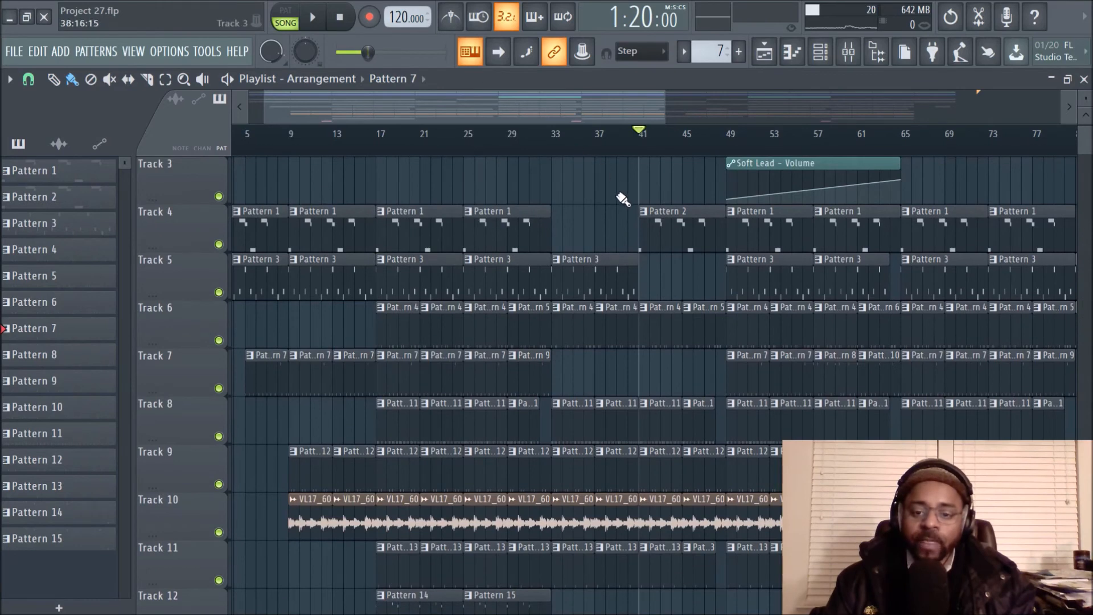
pyautogui.scroll(2, 654, 228)
pyautogui.scroll(-1, 678, 302)
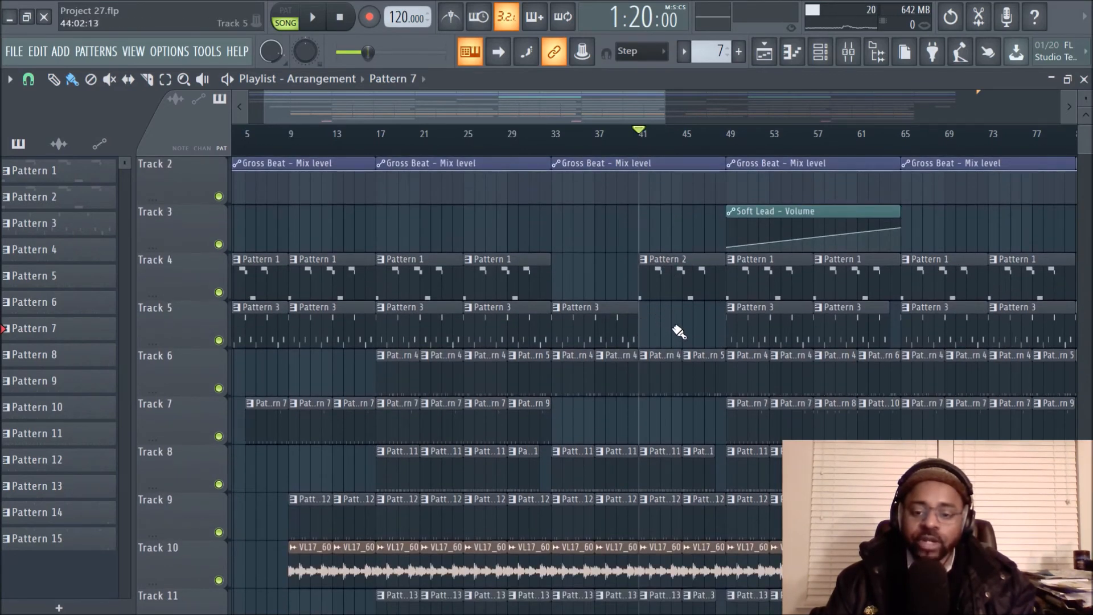
pyautogui.scroll(-1, 678, 277)
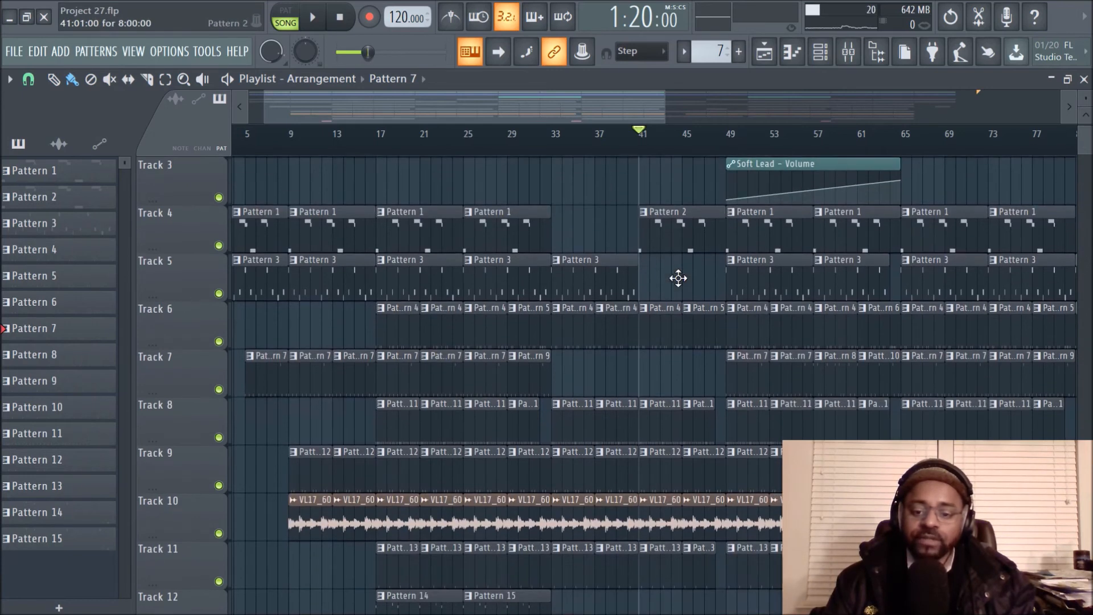
pyautogui.scroll(-1, 578, 328)
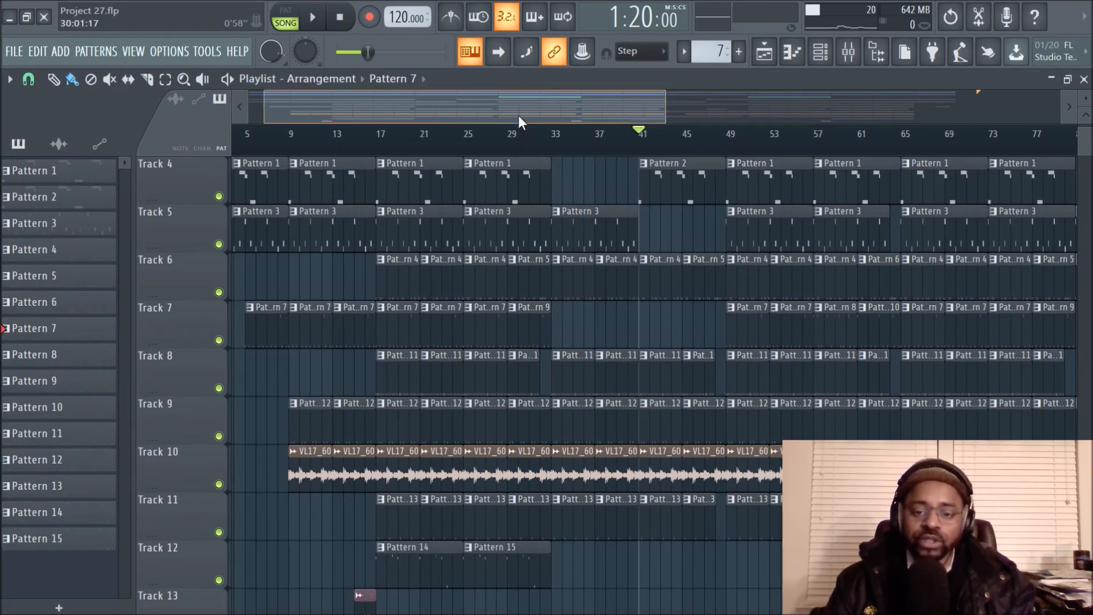
pyautogui.scroll(-2, 537, 118)
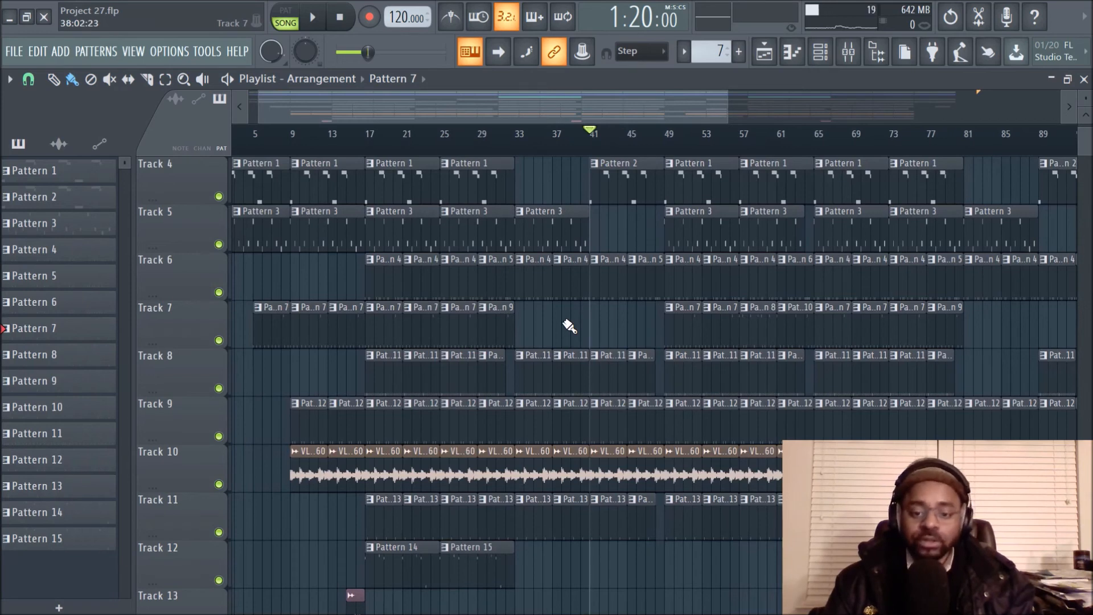
# - Compare which tracks drop out and which continue between bars 33 and 49, from Track 1 down to Track 13
pyautogui.scroll(3, 569, 323)
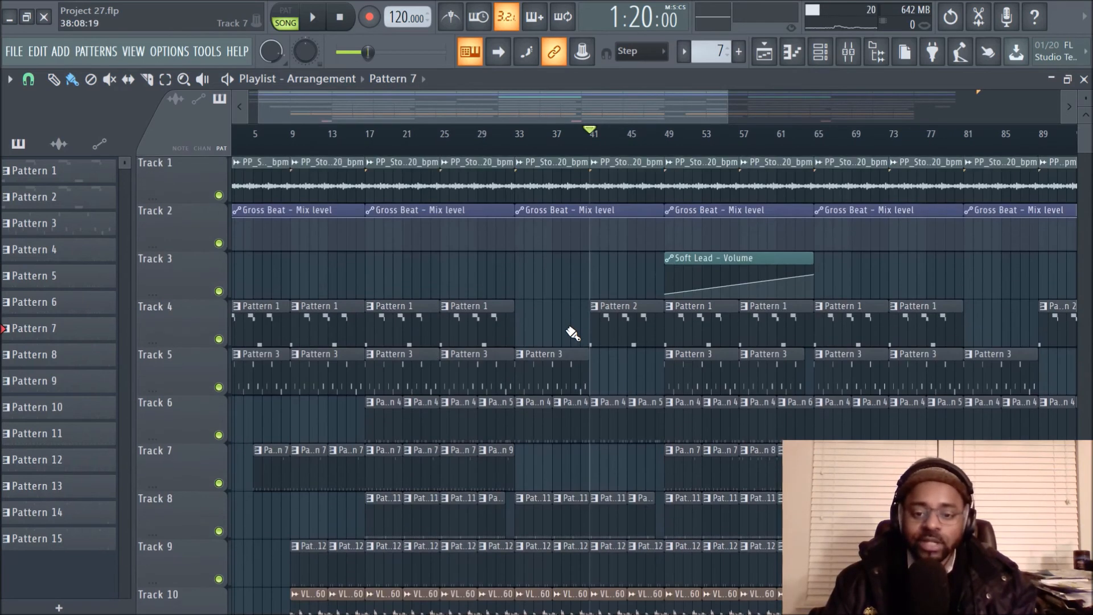
pyautogui.scroll(-2, 571, 327)
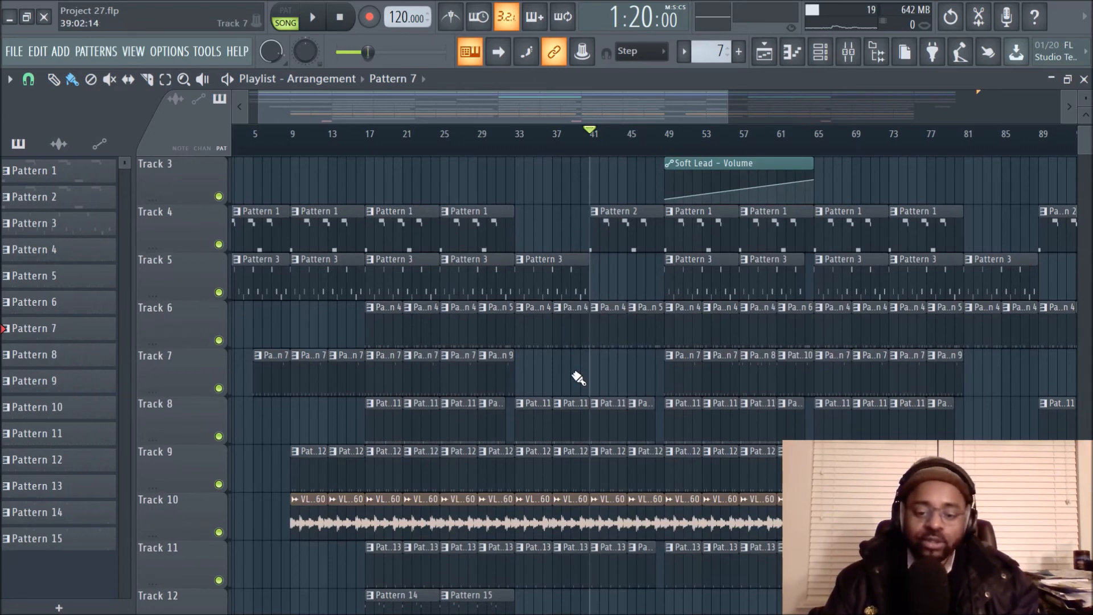
pyautogui.scroll(2, 573, 378)
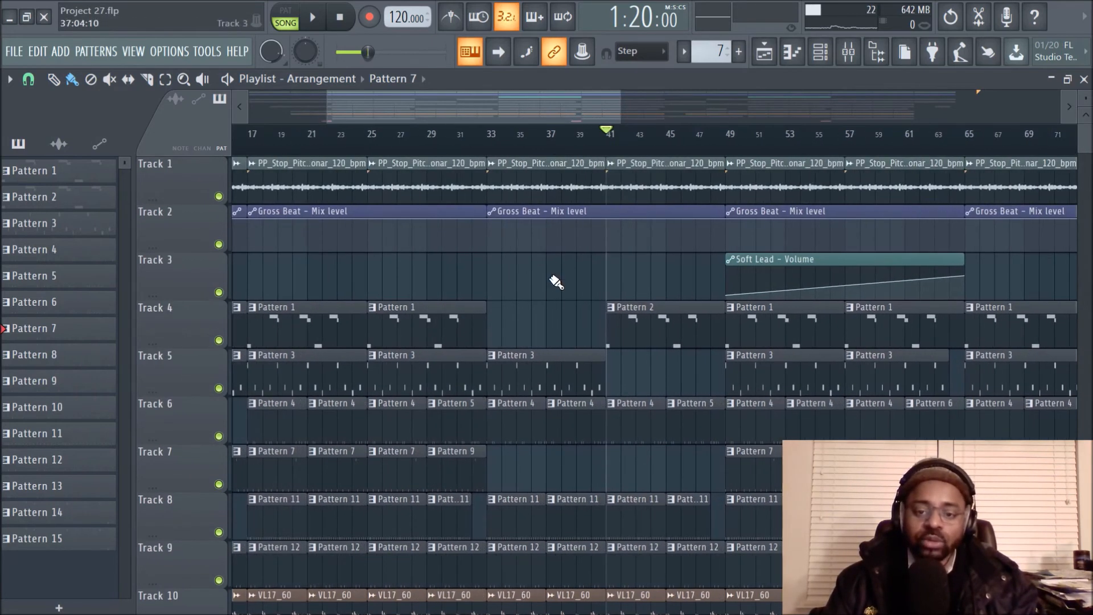
pyautogui.keyDown('ctrl'); pyautogui.scroll(2, 538, 307); pyautogui.keyUp('ctrl')
pyautogui.scroll(-2, 529, 327)
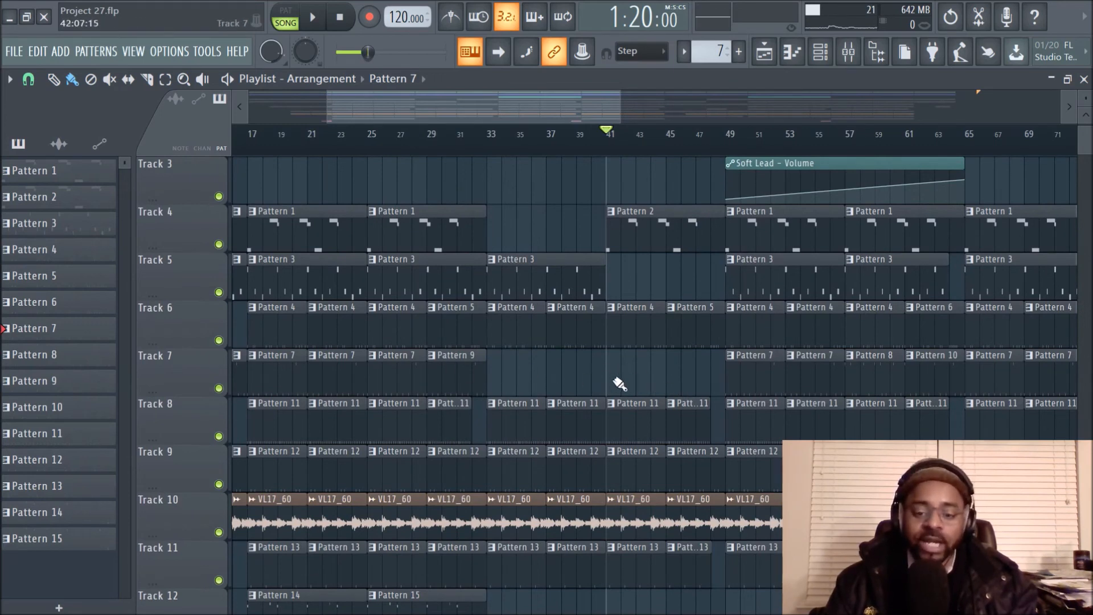
pyautogui.scroll(-2, 627, 149)
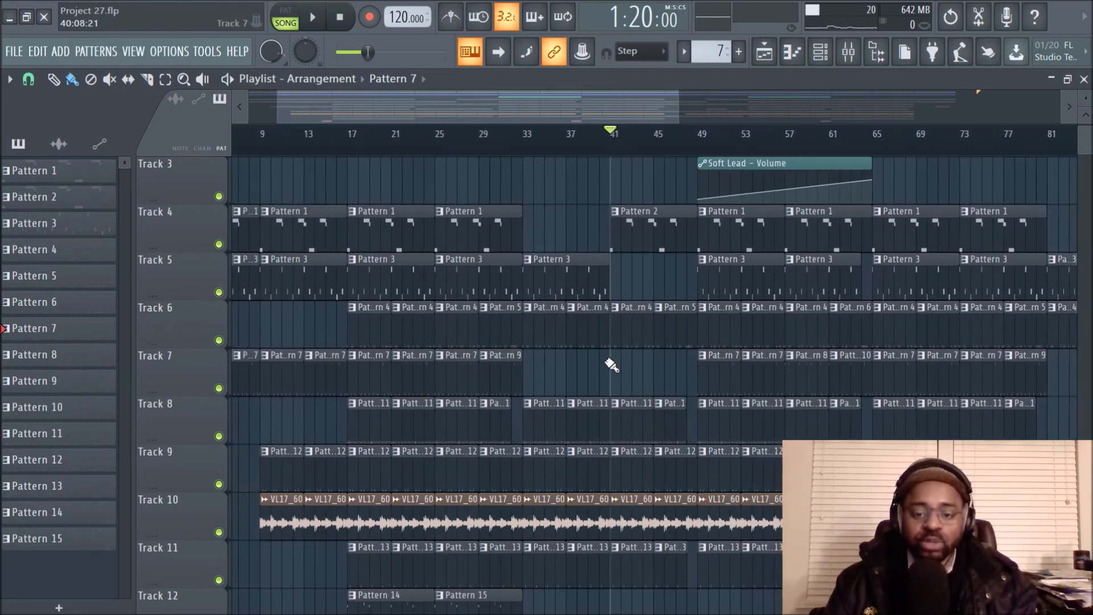
pyautogui.scroll(2, 606, 359)
pyautogui.scroll(-2, 597, 302)
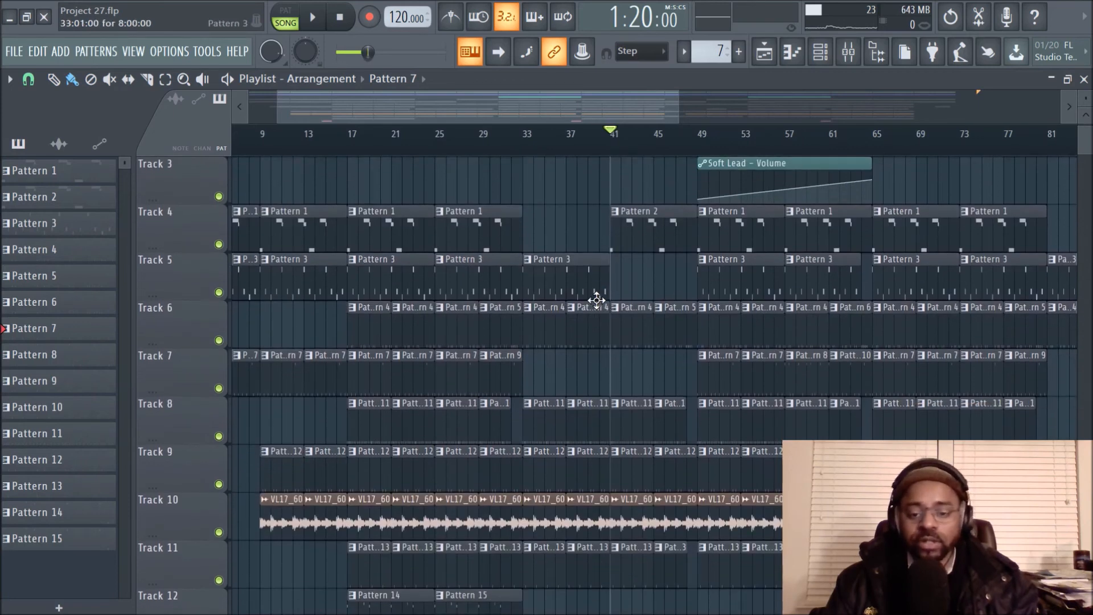
pyautogui.scroll(-1, 602, 302)
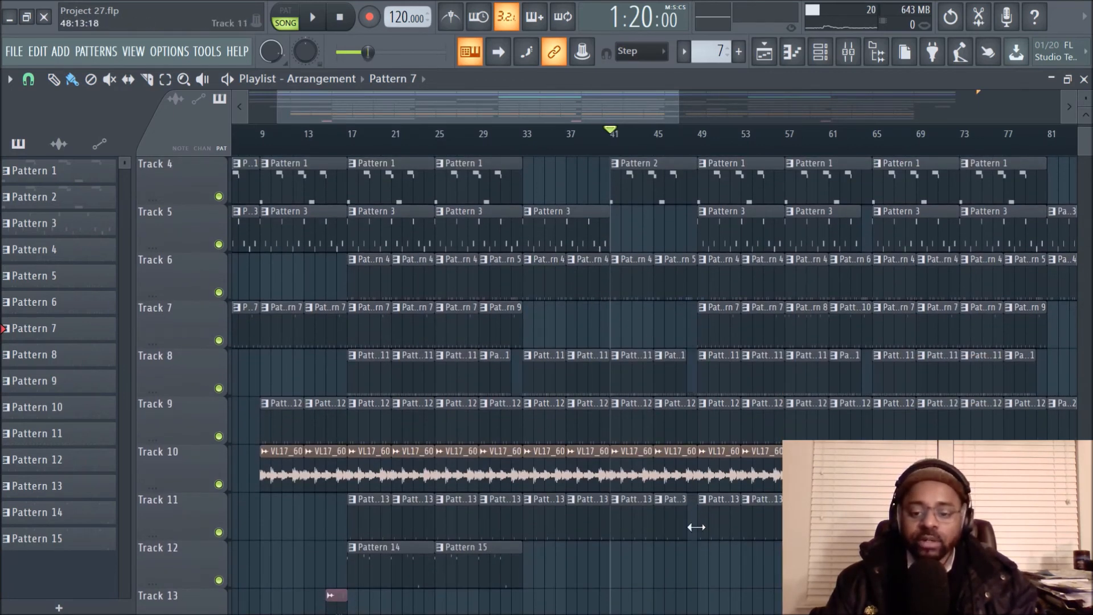
# - Play the full arrangement from bar 46 into the section at bar 49, and stop playback
pyautogui.click(666, 147)
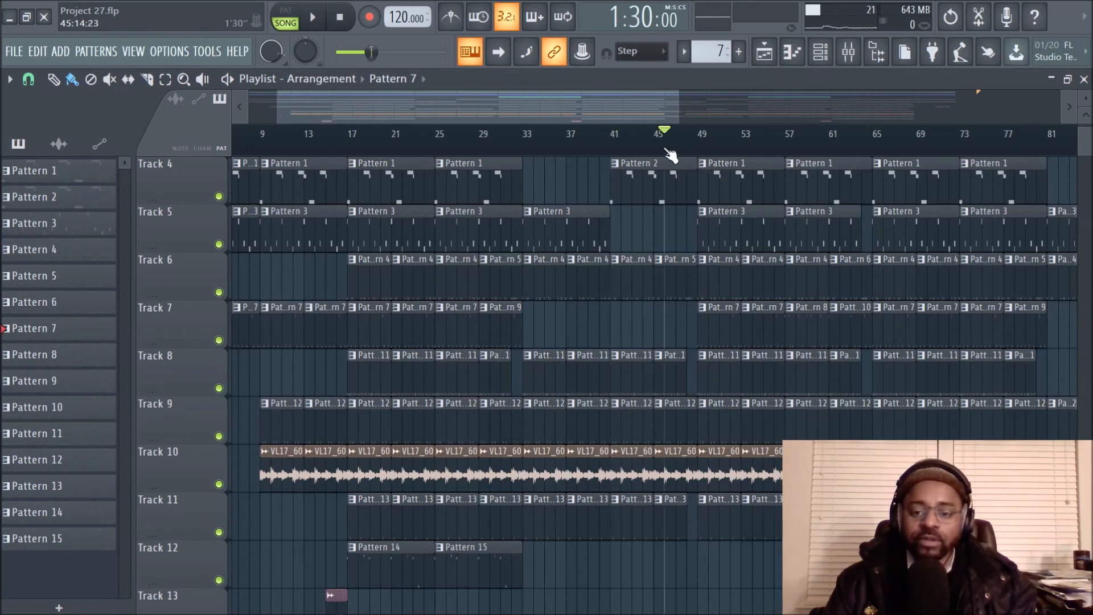
pyautogui.click(312, 17)
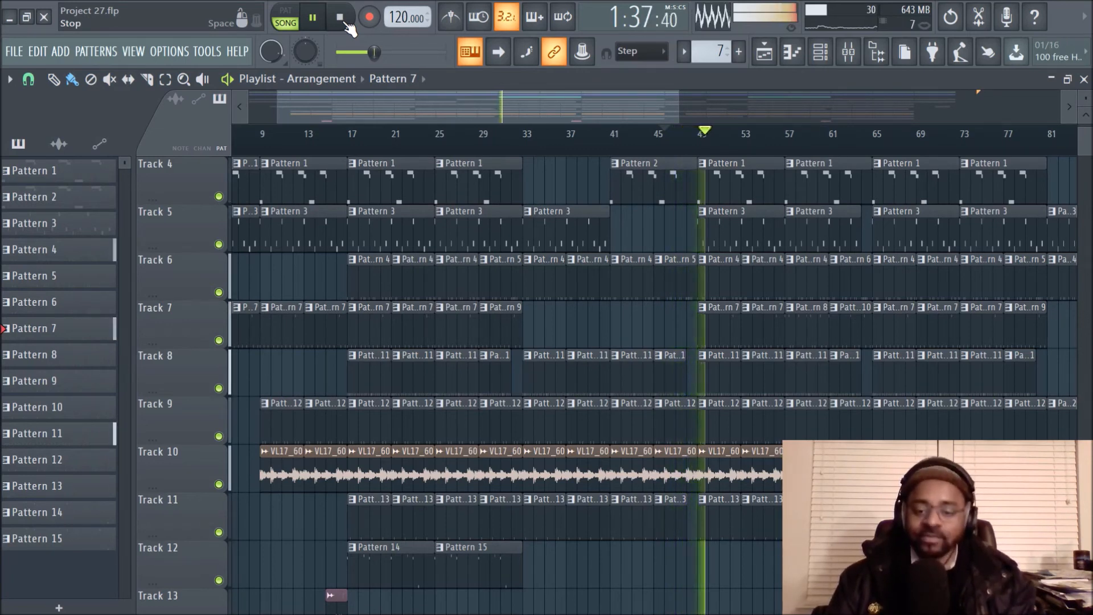
pyautogui.click(345, 21)
# - Examine the short clip gaps before bar 49 and the layering from bar 49 to 65, including the Soft Lead - Volume automation
pyautogui.scroll(-3, 751, 296)
pyautogui.scroll(3, 751, 321)
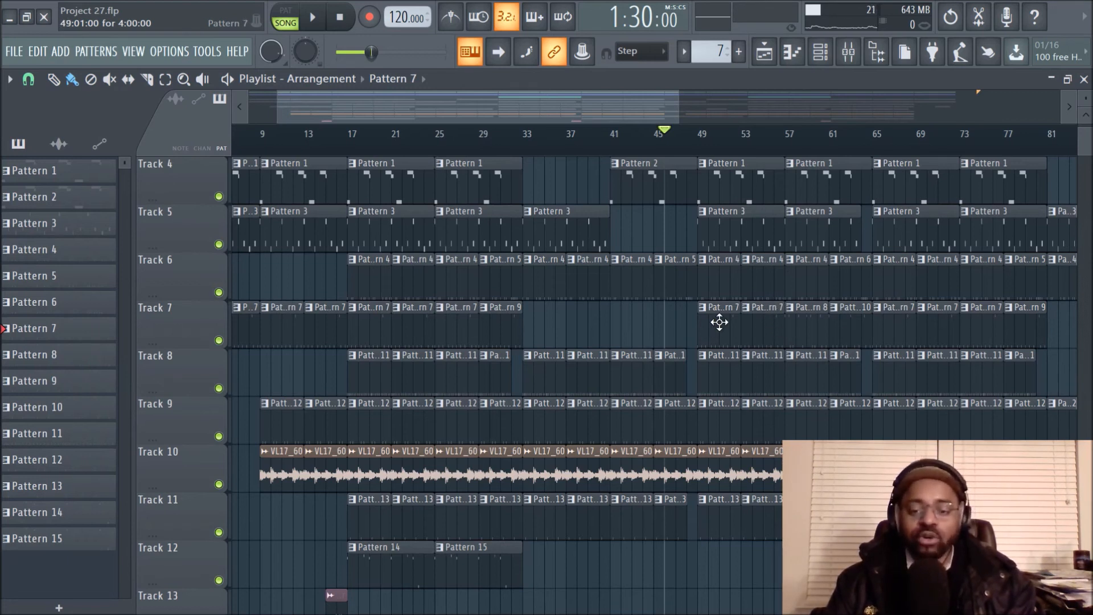
pyautogui.moveTo(583, 112); pyautogui.dragTo(627, 110)
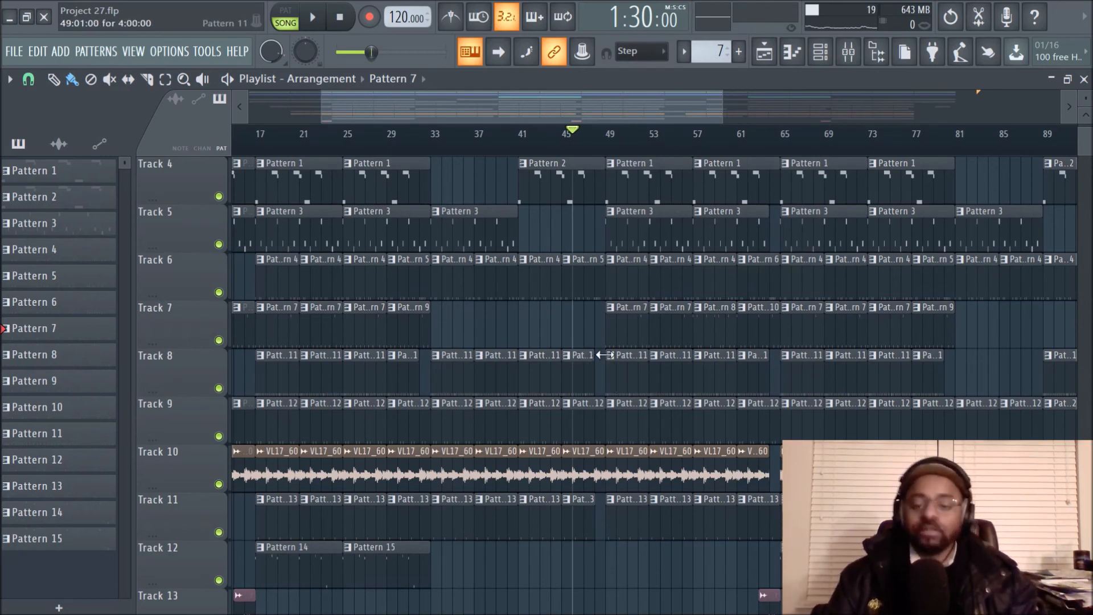
pyautogui.scroll(2, 604, 353)
pyautogui.scroll(3, 587, 149)
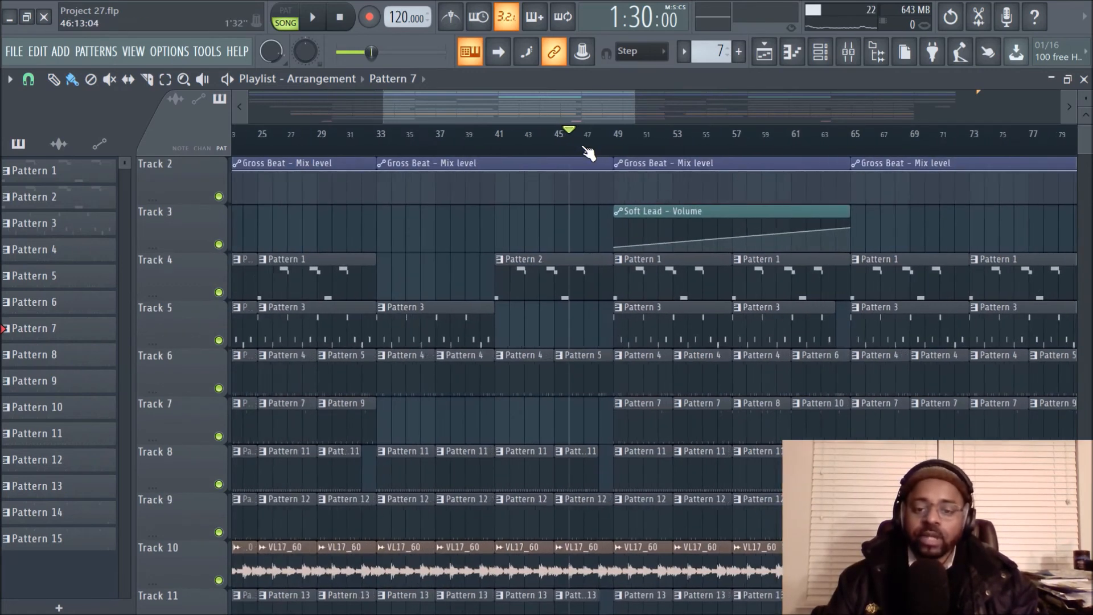
pyautogui.scroll(-2, 632, 410)
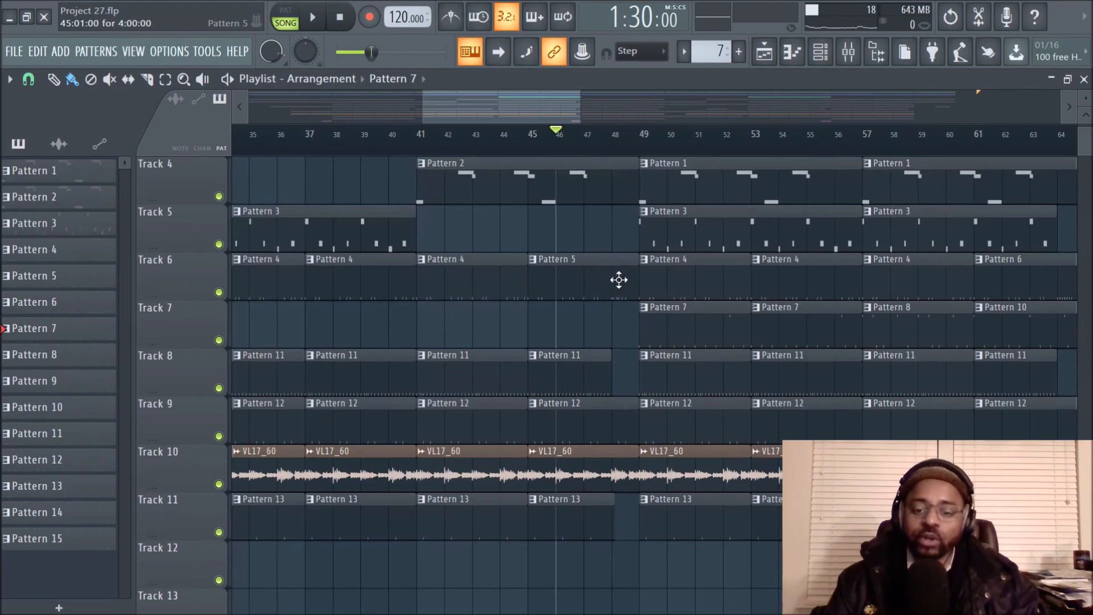
pyautogui.scroll(-2, 585, 148)
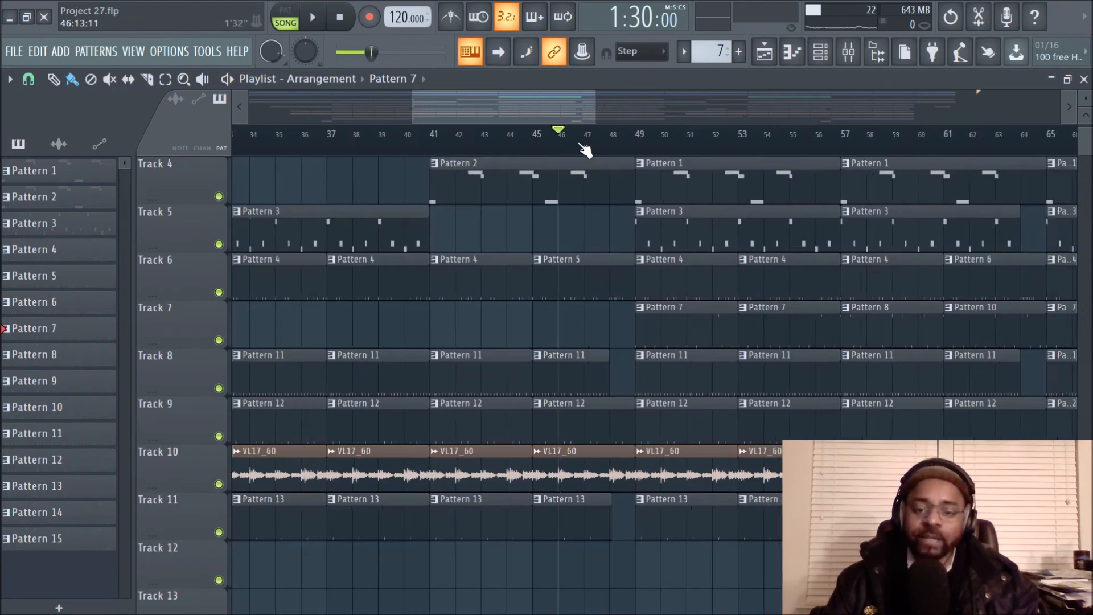
pyautogui.moveTo(566, 110); pyautogui.dragTo(581, 109)
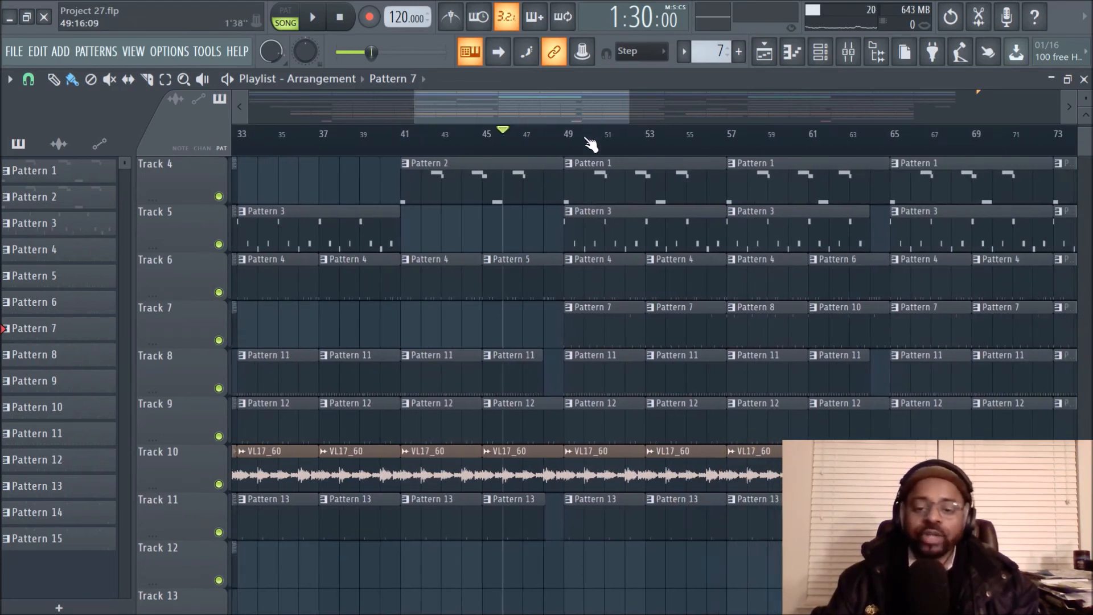
pyautogui.scroll(3, 607, 267)
pyautogui.scroll(-3, 561, 150)
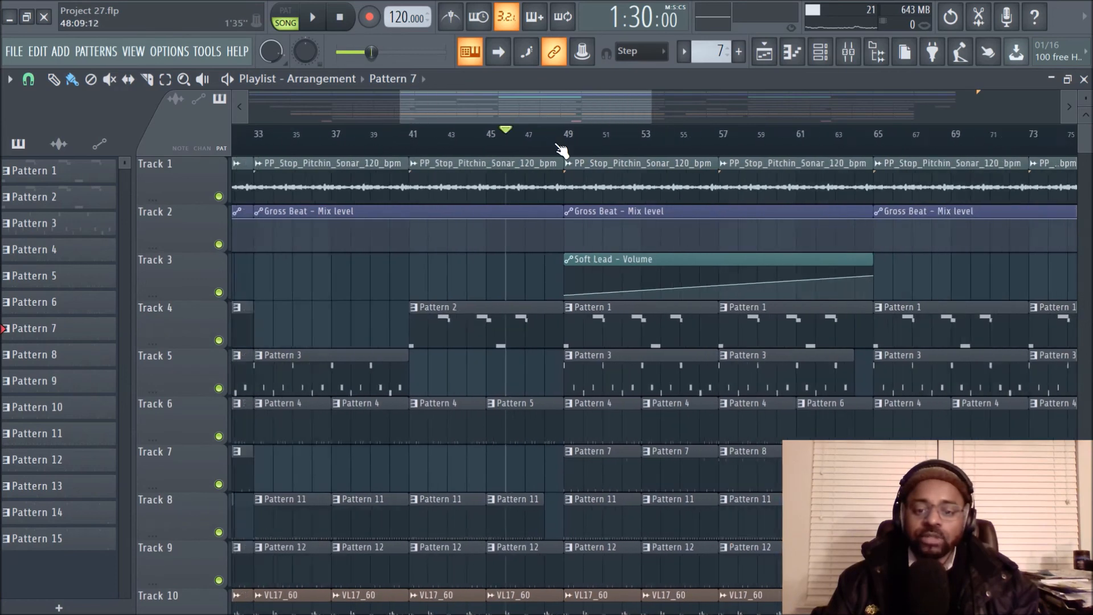
pyautogui.scroll(-2, 596, 323)
pyautogui.scroll(-1, 595, 322)
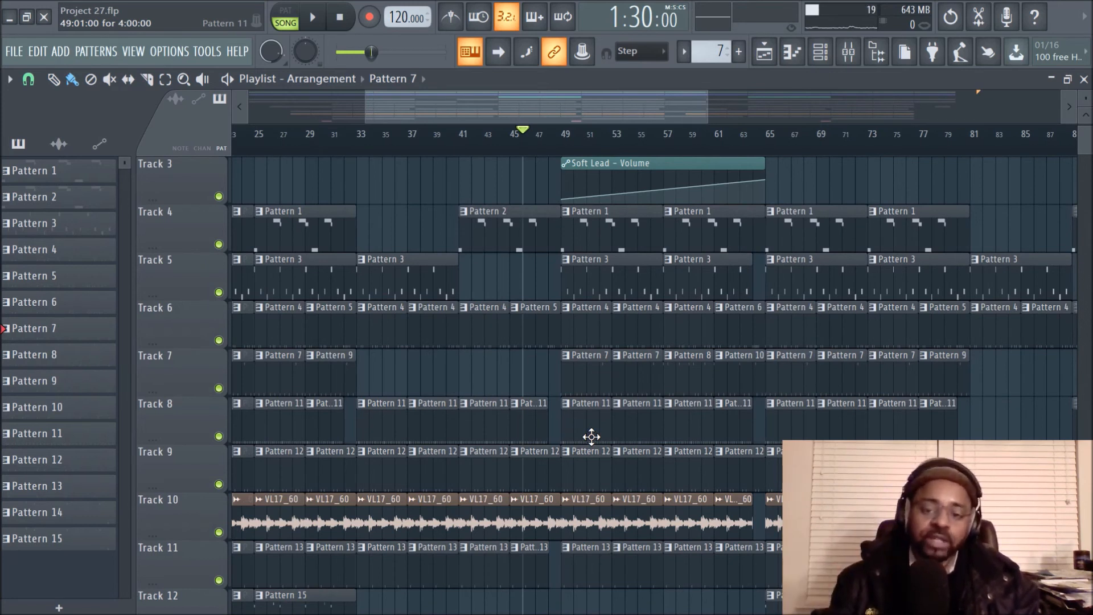
# - Examine the track layering from bar 65 through bar 97, including the section that starts at bar 81
pyautogui.moveTo(471, 100); pyautogui.dragTo(536, 101)
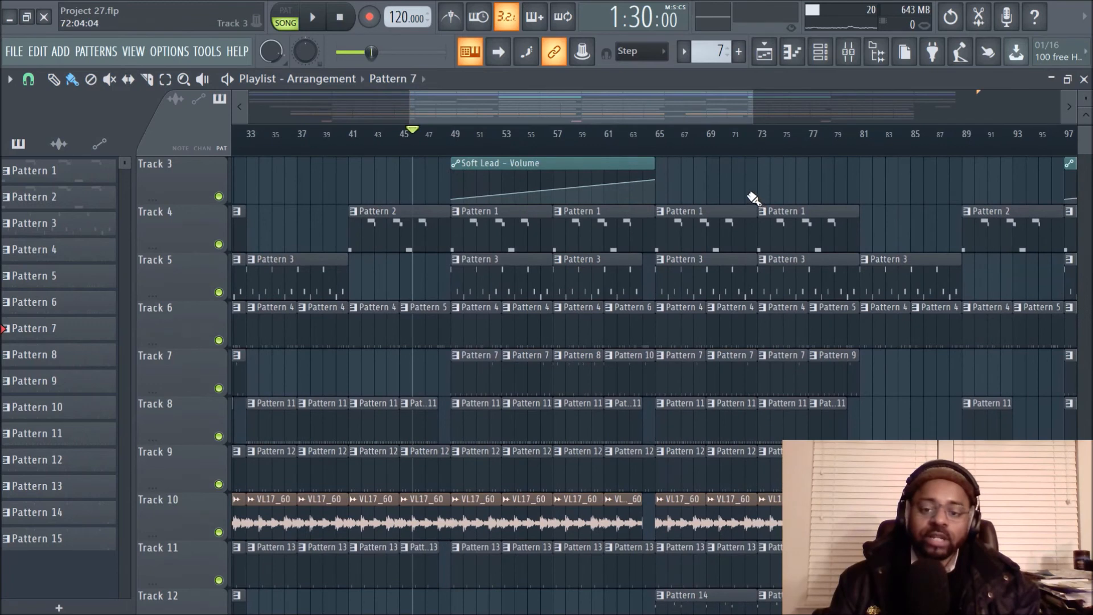
pyautogui.scroll(2, 746, 191)
pyautogui.scroll(-2, 758, 222)
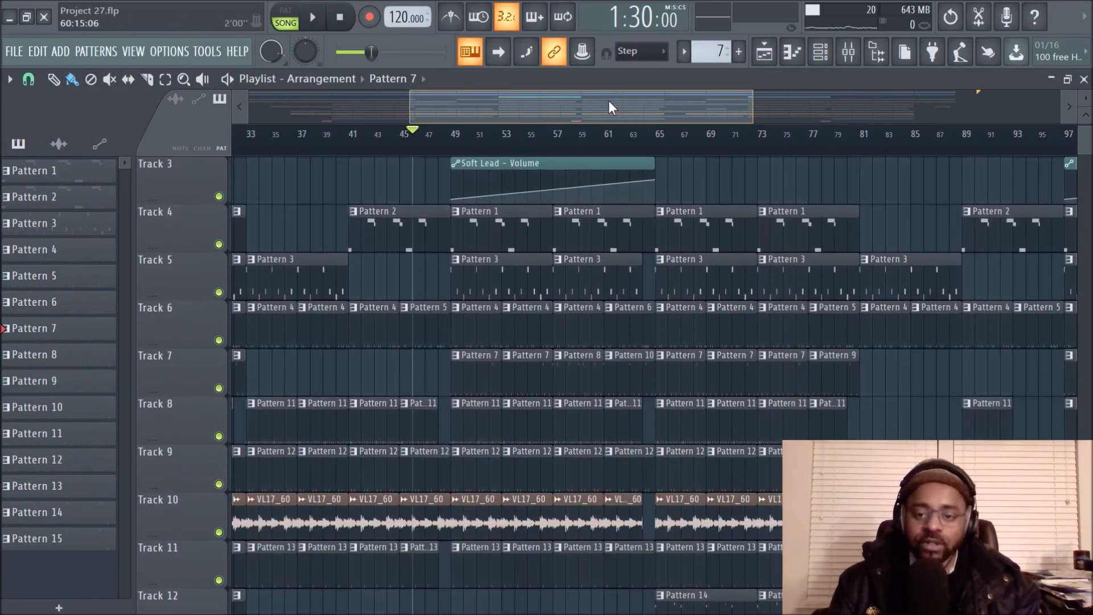
pyautogui.moveTo(603, 100); pyautogui.dragTo(658, 102)
pyautogui.scroll(2, 718, 317)
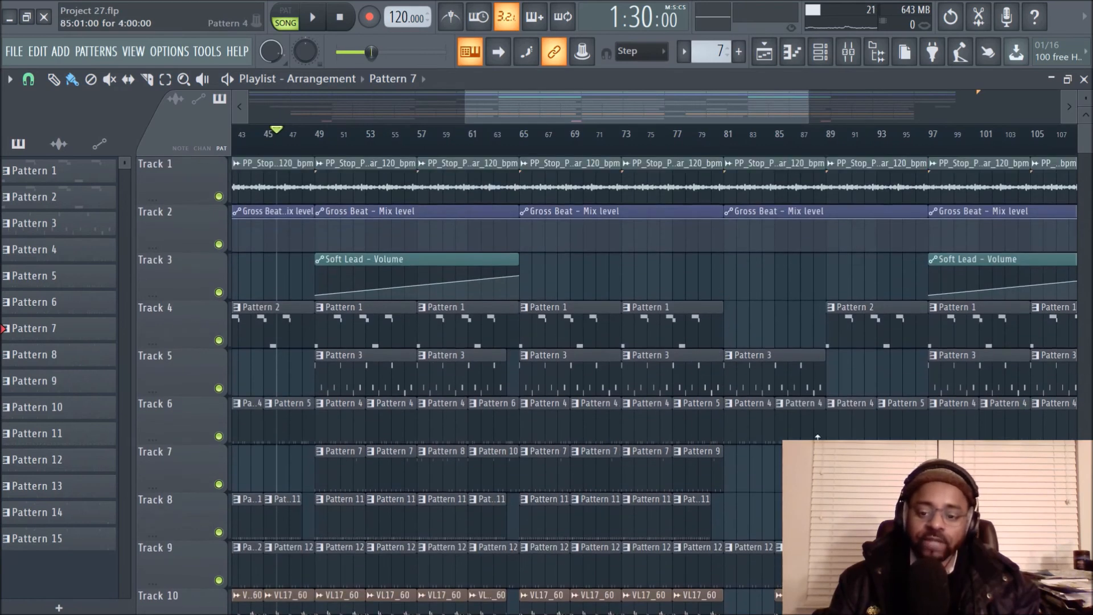
pyautogui.scroll(-1, 788, 415)
pyautogui.moveTo(634, 105)
pyautogui.mouseDown()
pyautogui.moveTo(465, 114)
pyautogui.moveTo(676, 117)
pyautogui.moveTo(446, 118)
pyautogui.moveTo(693, 117)
pyautogui.moveTo(631, 117)
pyautogui.mouseUp()
pyautogui.scroll(1, 746, 228)
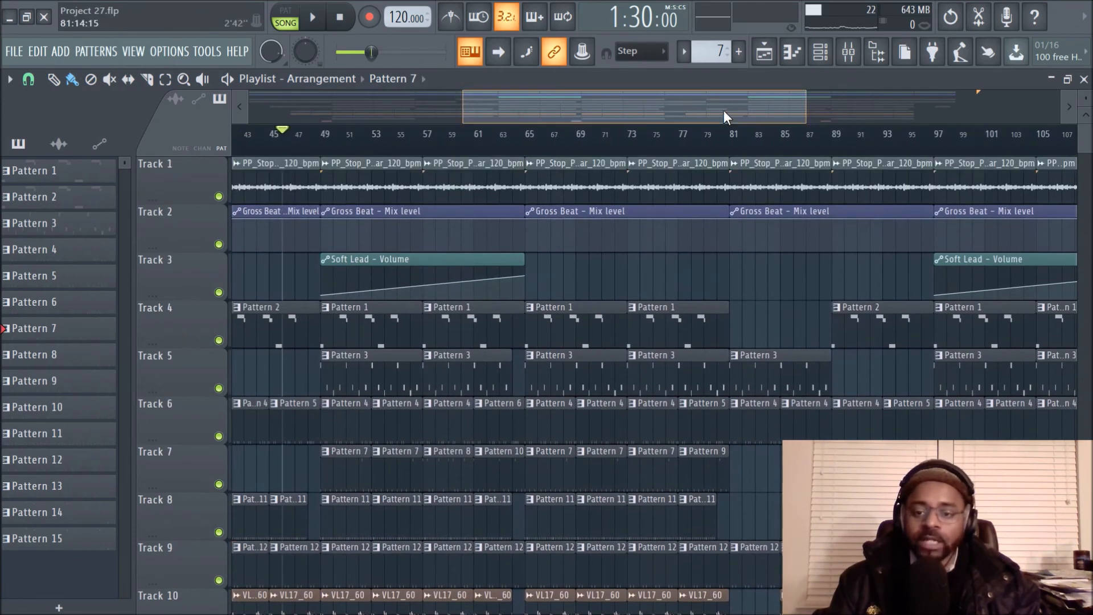
pyautogui.moveTo(725, 112); pyautogui.dragTo(752, 113)
pyautogui.scroll(-6, 766, 391)
pyautogui.scroll(6, 768, 394)
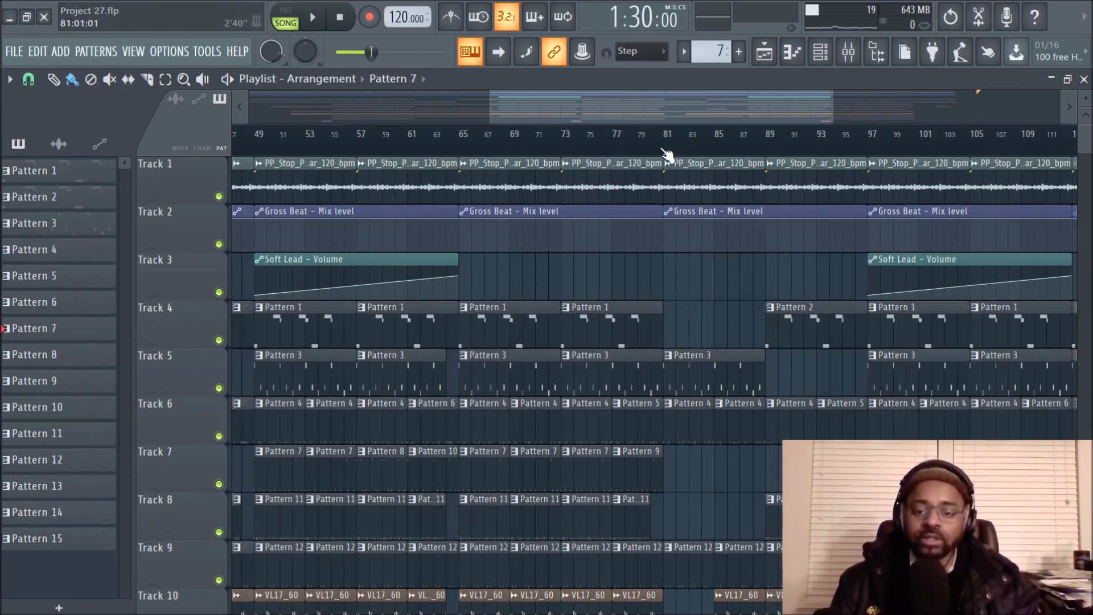
# - Play the full arrangement from bar 81 for a few bars, and stop playback
pyautogui.click(662, 152)
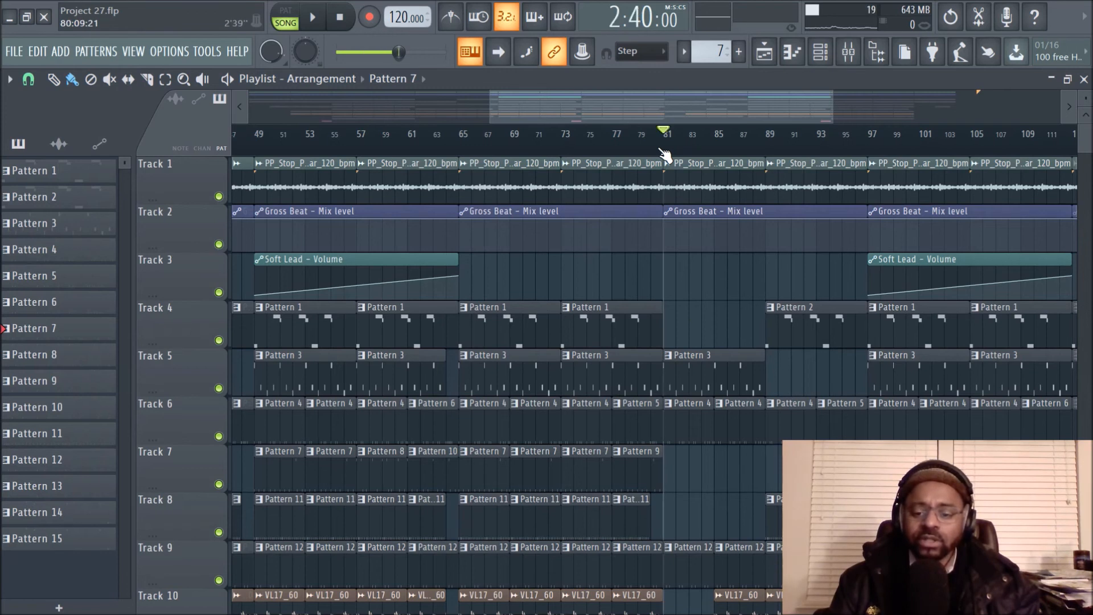
pyautogui.click(318, 21)
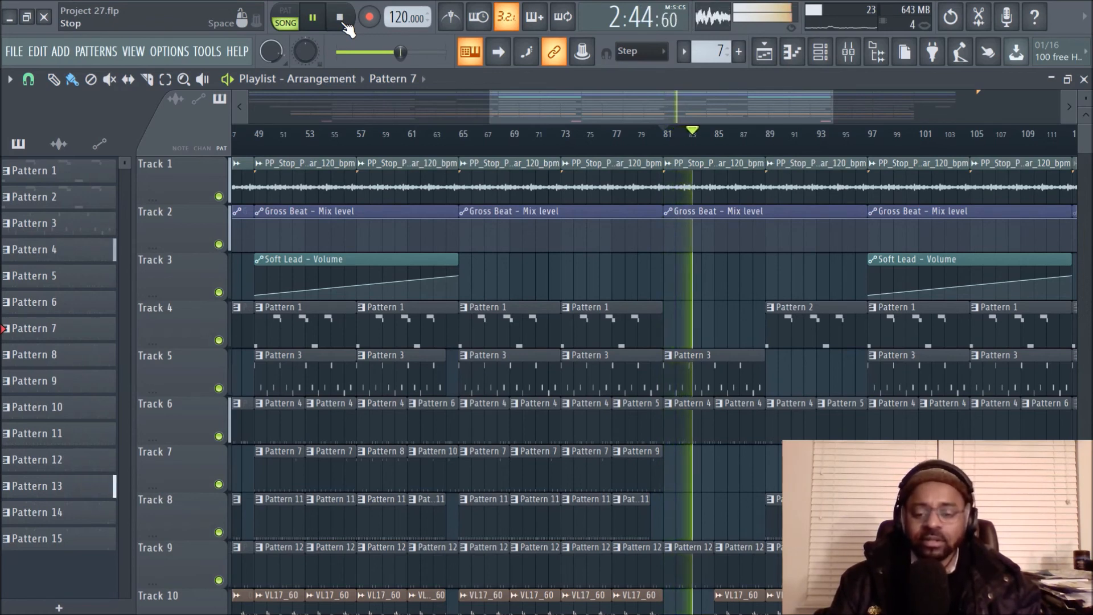
pyautogui.click(342, 23)
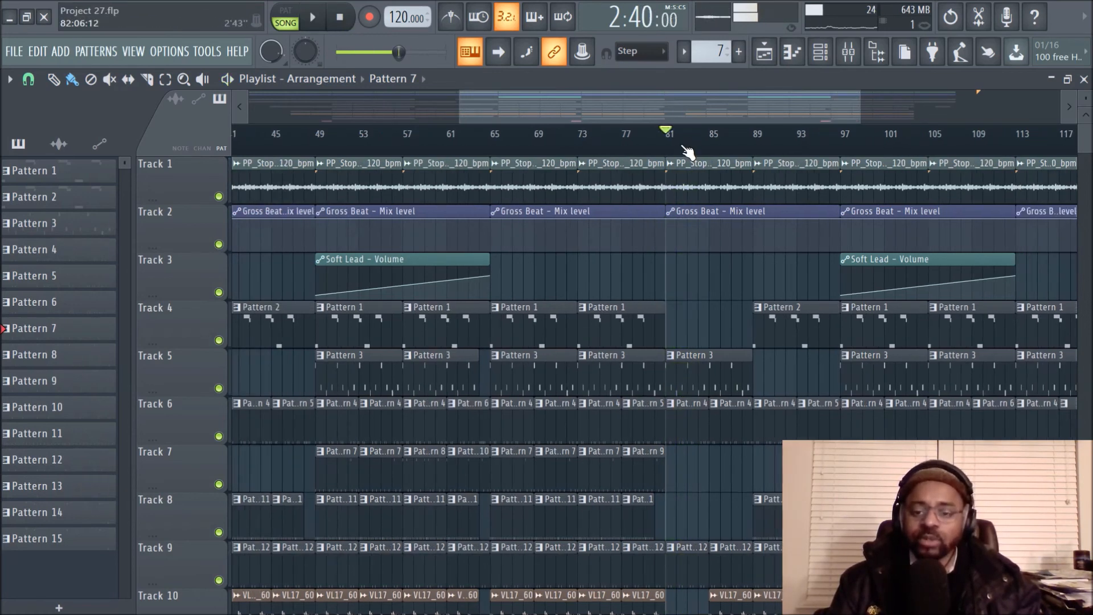
# - Play the full arrangement from the start of the outro at bar 129, and stop playback
pyautogui.moveTo(681, 118); pyautogui.dragTo(815, 119)
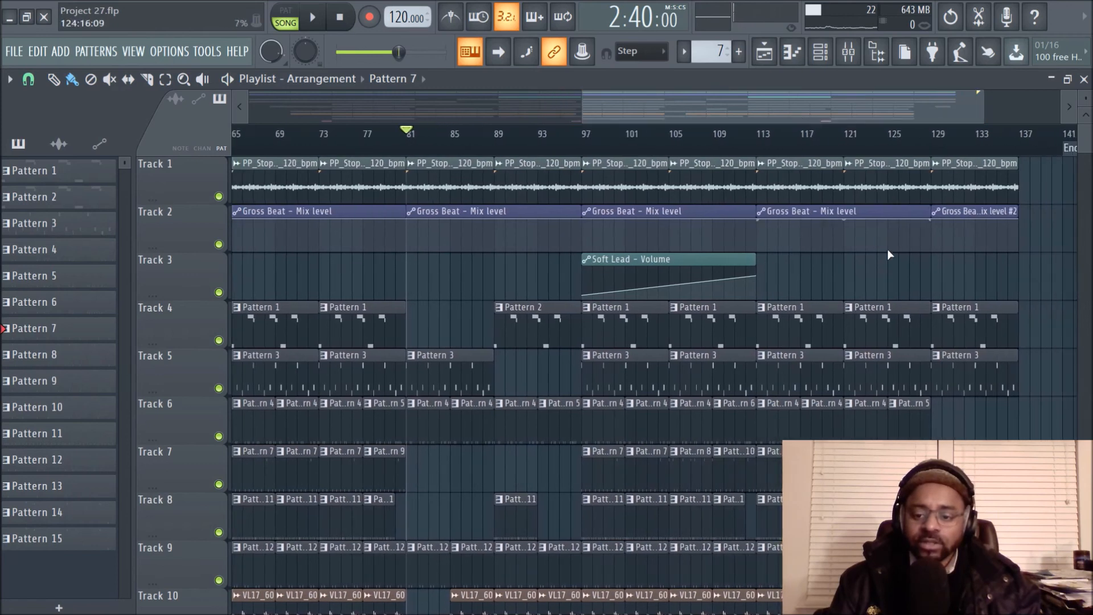
pyautogui.scroll(-6, 878, 236)
pyautogui.scroll(5, 890, 280)
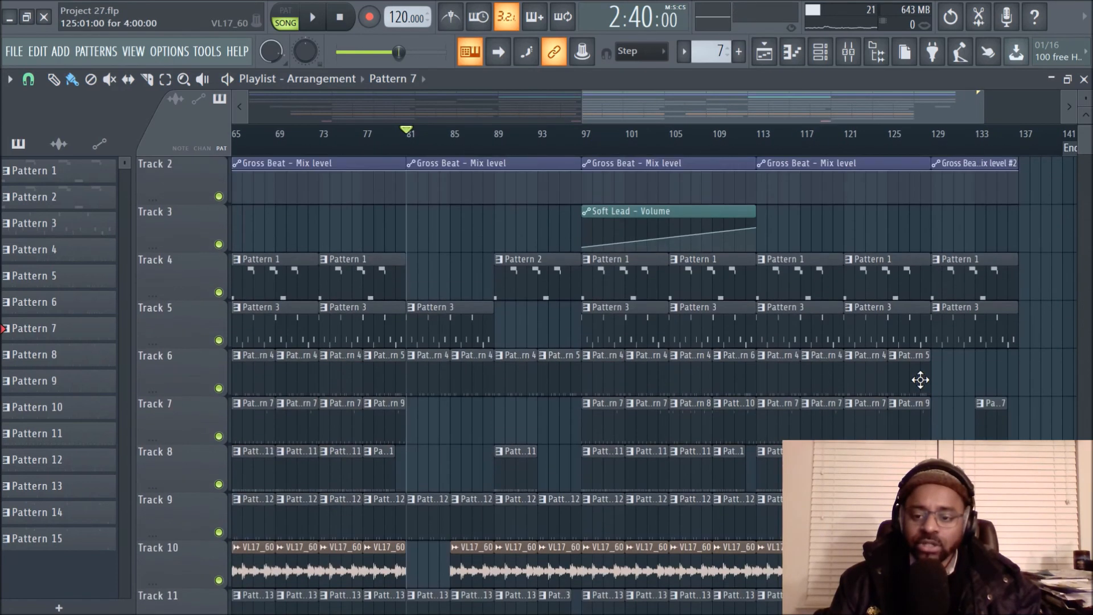
pyautogui.click(935, 142)
pyautogui.click(312, 17)
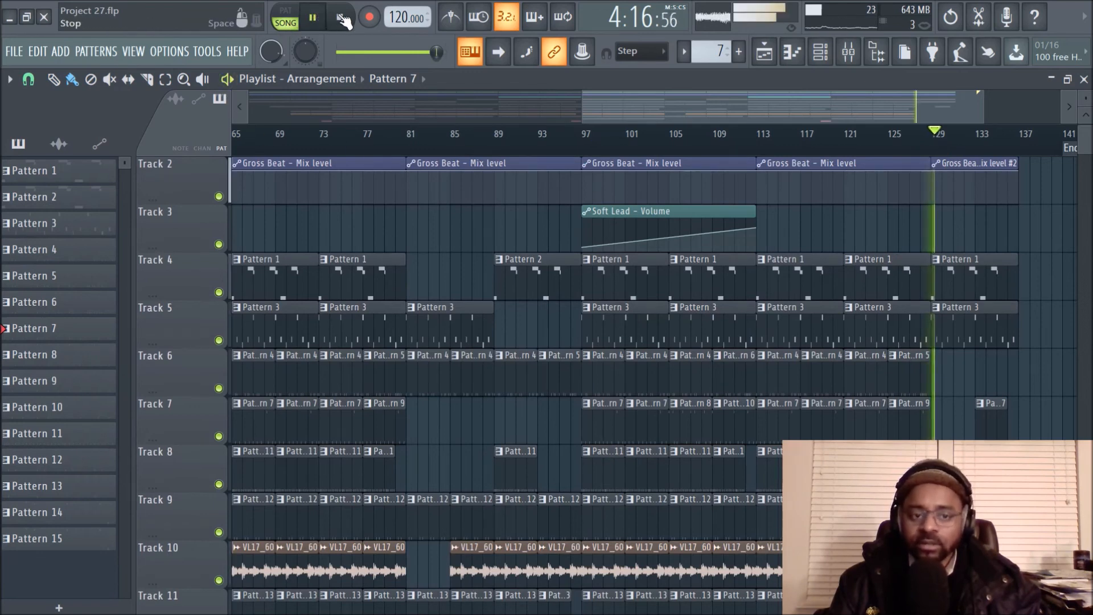
pyautogui.click(343, 20)
# - Compare the intro's track layering with the outro after bar 129, checking all tracks up to the End marker
pyautogui.moveTo(597, 109); pyautogui.dragTo(261, 118)
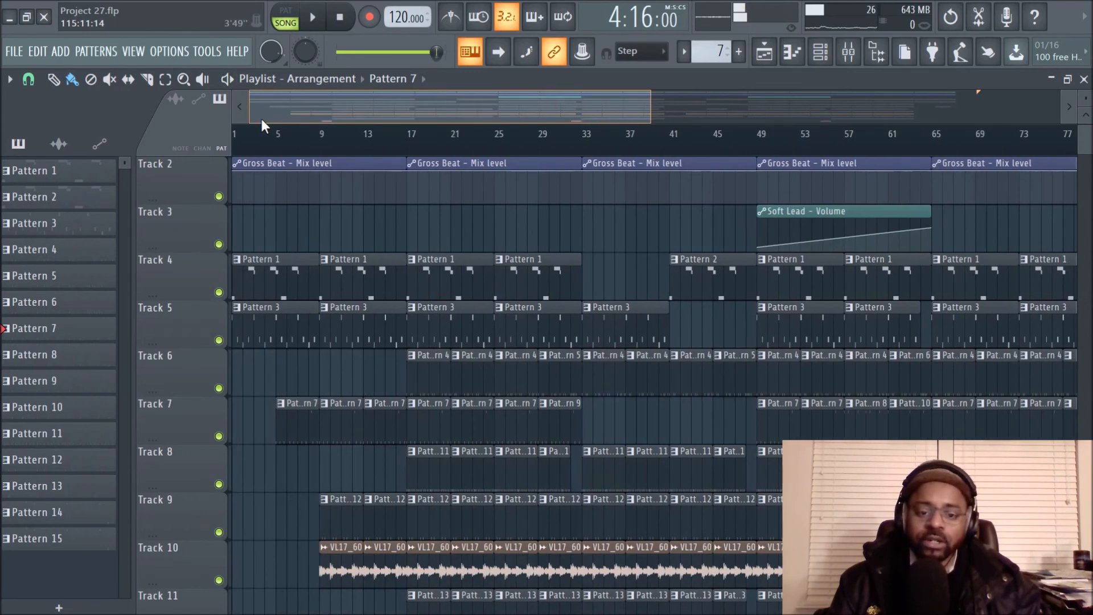
pyautogui.scroll(-2, 360, 149)
pyautogui.moveTo(358, 121); pyautogui.dragTo(128, 121)
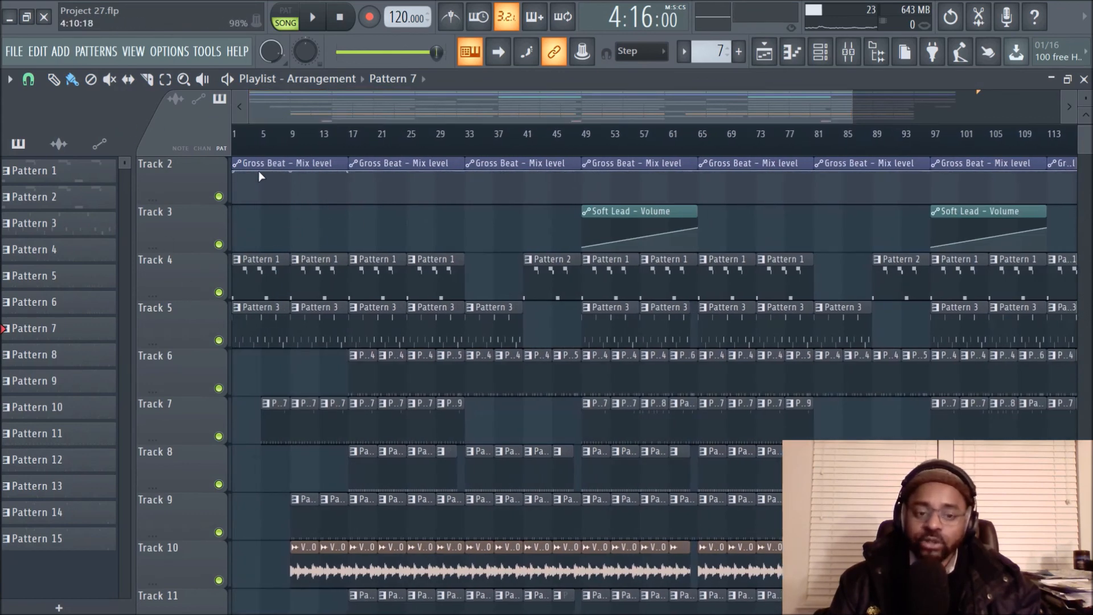
pyautogui.moveTo(433, 115); pyautogui.dragTo(722, 122)
pyautogui.moveTo(807, 111); pyautogui.dragTo(769, 106)
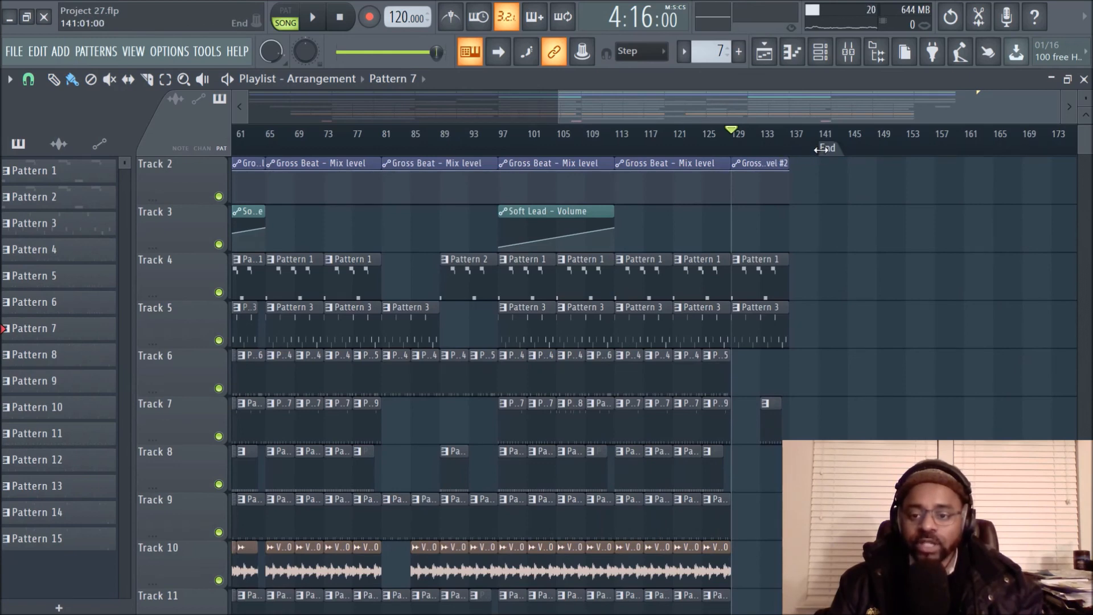
pyautogui.scroll(-6, 839, 249)
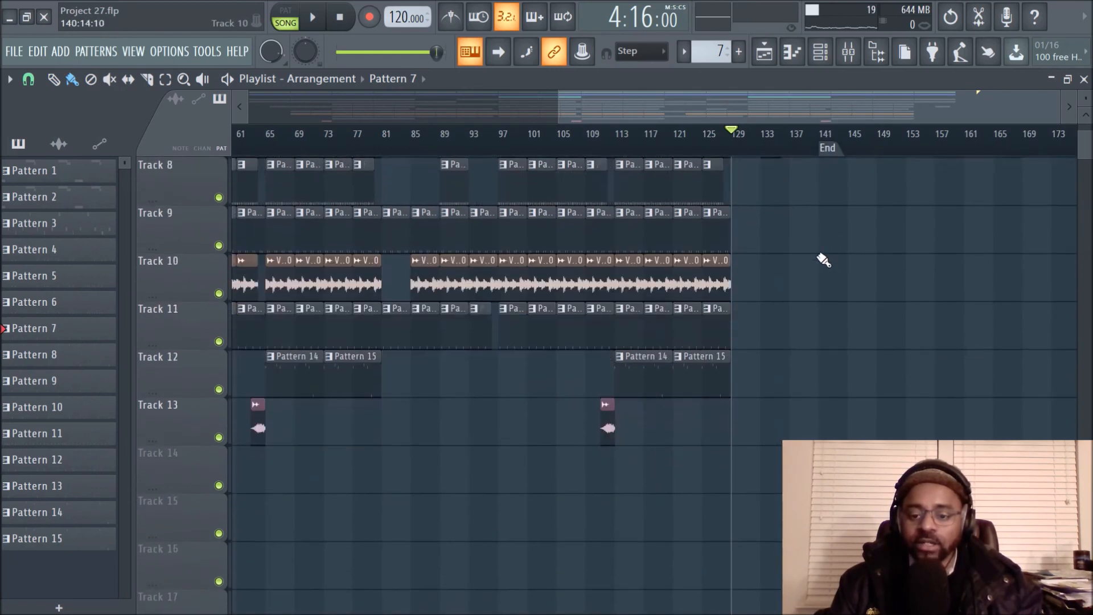
pyautogui.scroll(7, 817, 427)
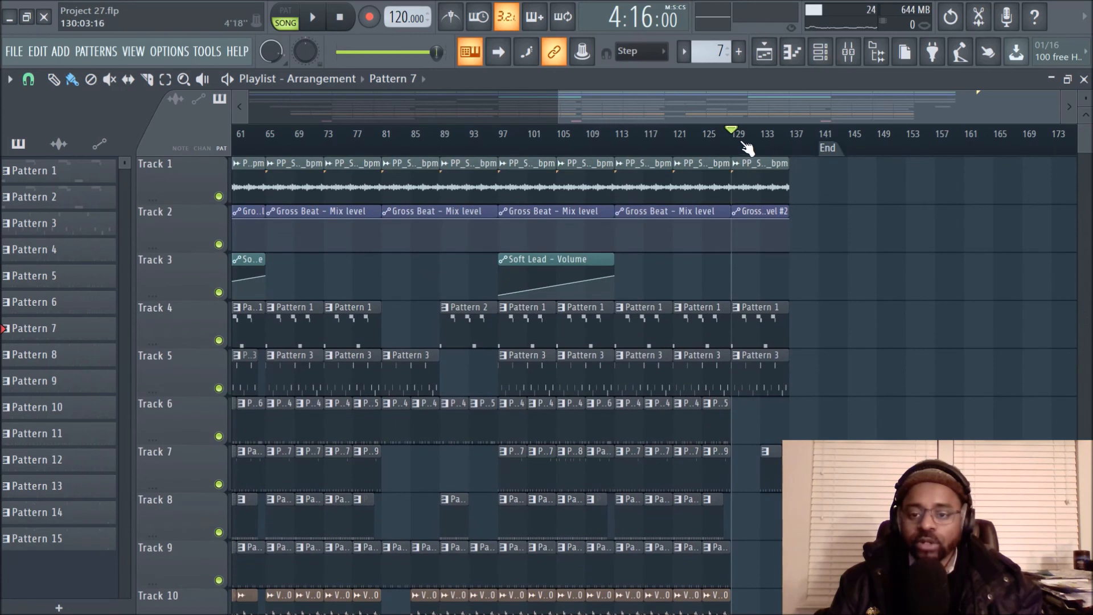
# - Play the outro from bar 135 past the last clips, and stop playback
pyautogui.moveTo(737, 137); pyautogui.dragTo(779, 139)
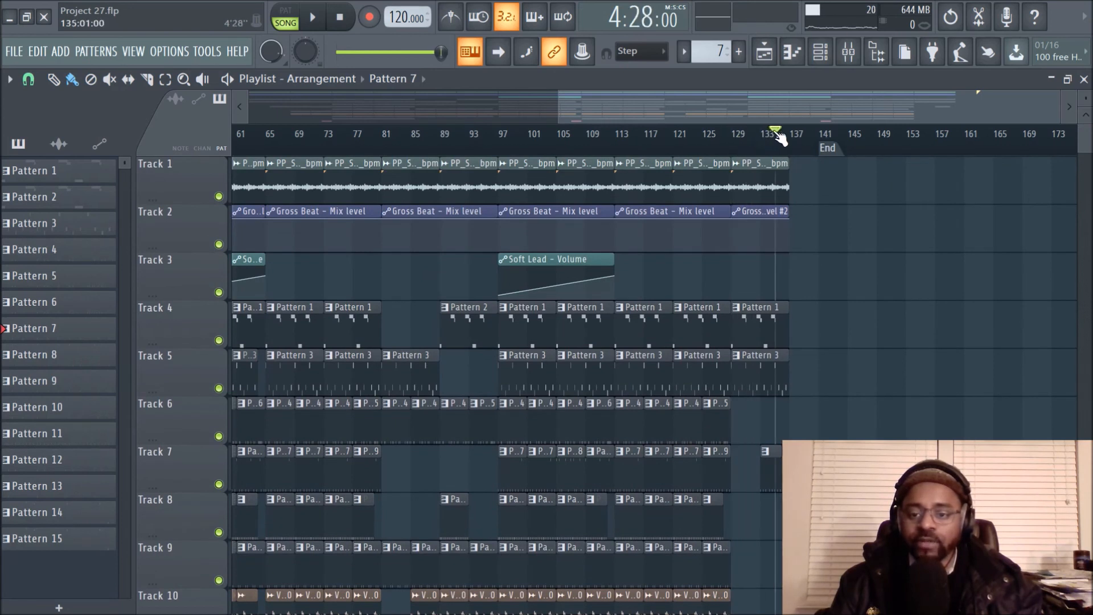
pyautogui.click(312, 18)
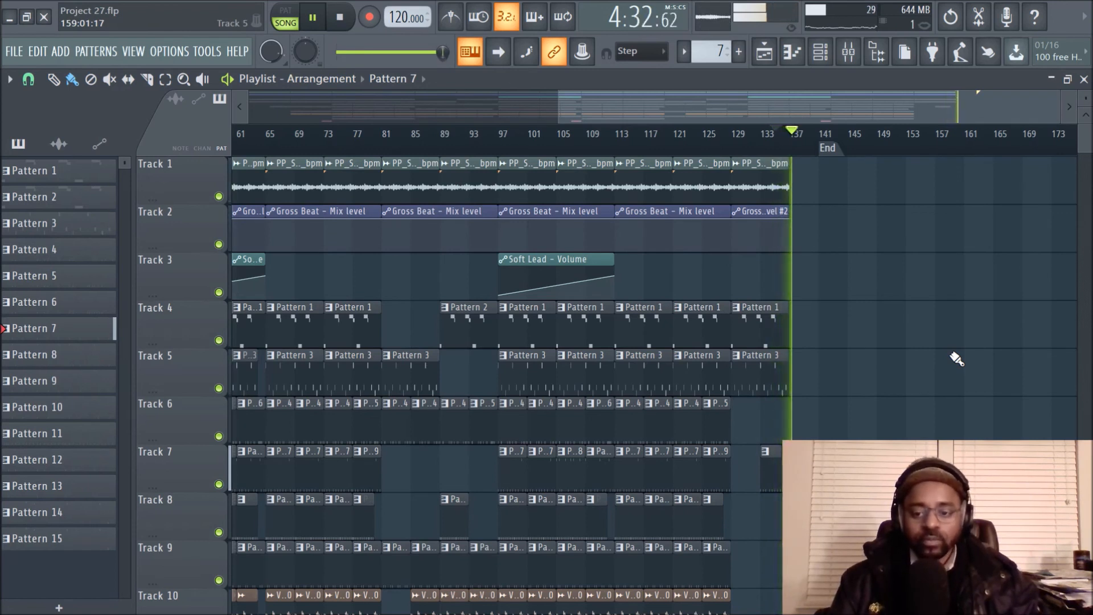
pyautogui.press('space')
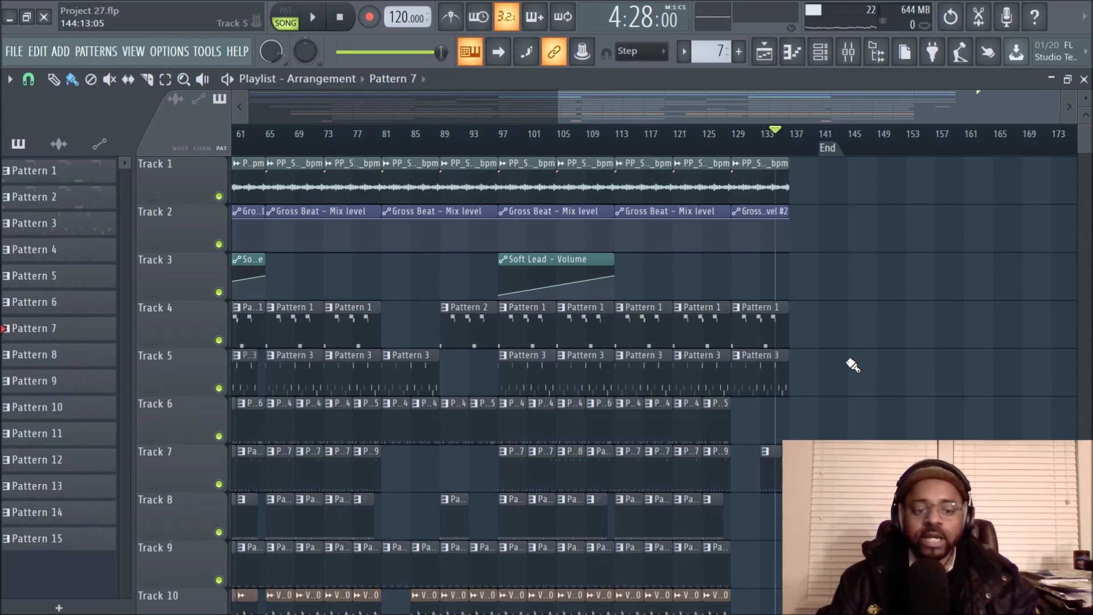
# - Inspect the mixer effect chains of the Clap, Soft Lead 2, Pad, Soft Lead, Vox and Master tracks
pyautogui.click(848, 51)
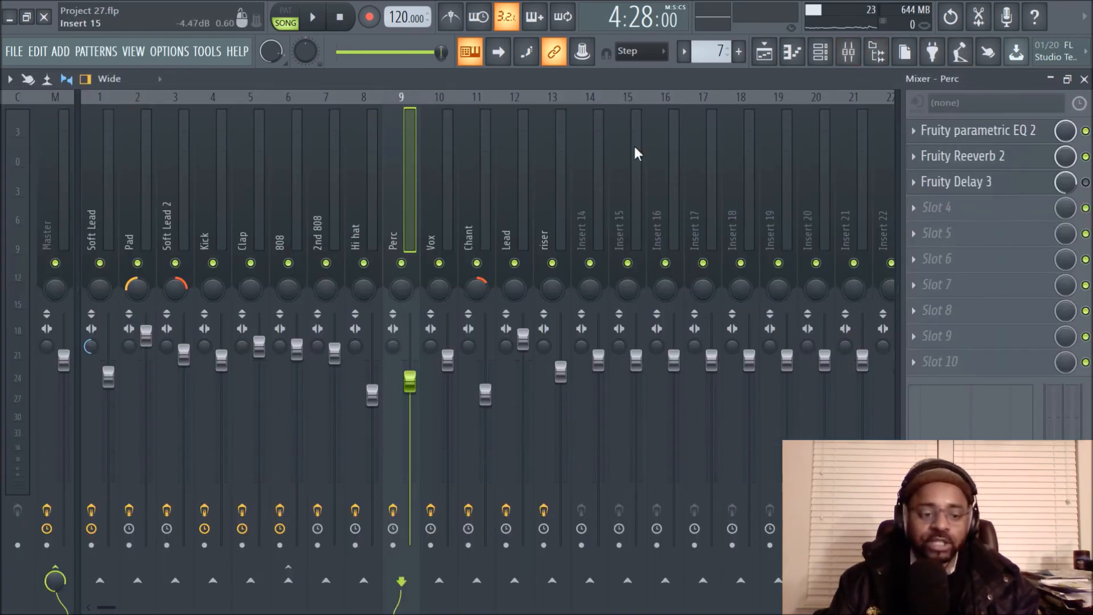
pyautogui.click(764, 57)
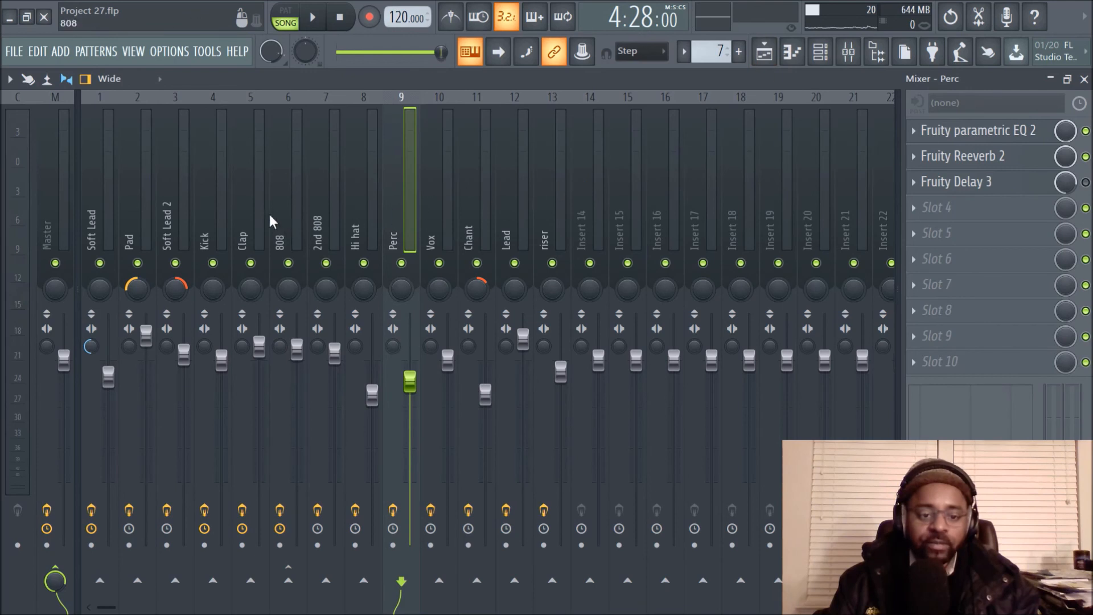
pyautogui.click(244, 205)
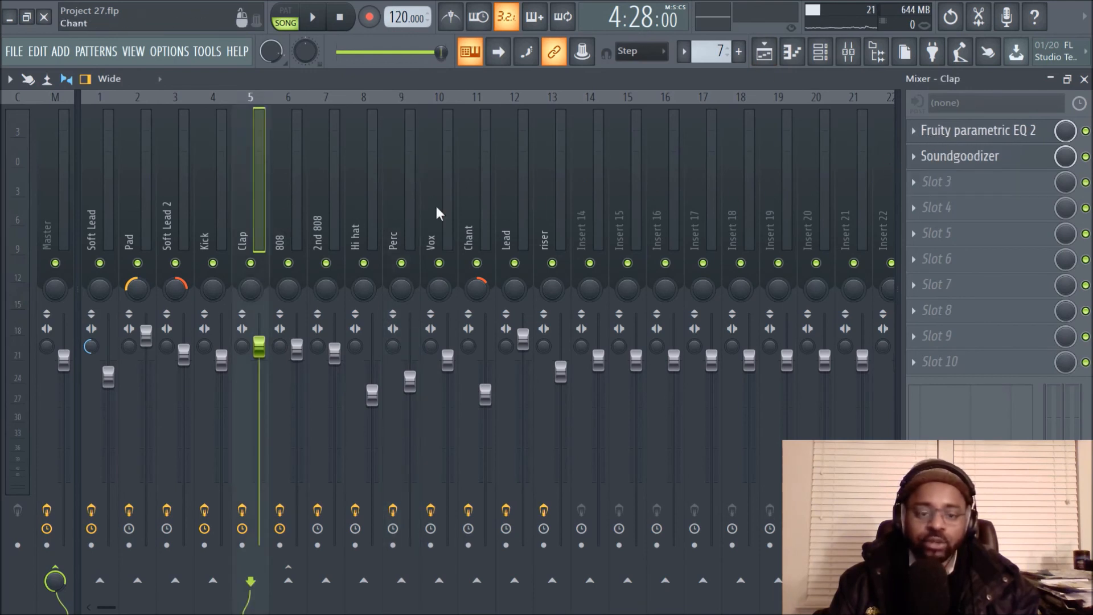
pyautogui.click(167, 206)
pyautogui.click(125, 214)
pyautogui.click(97, 213)
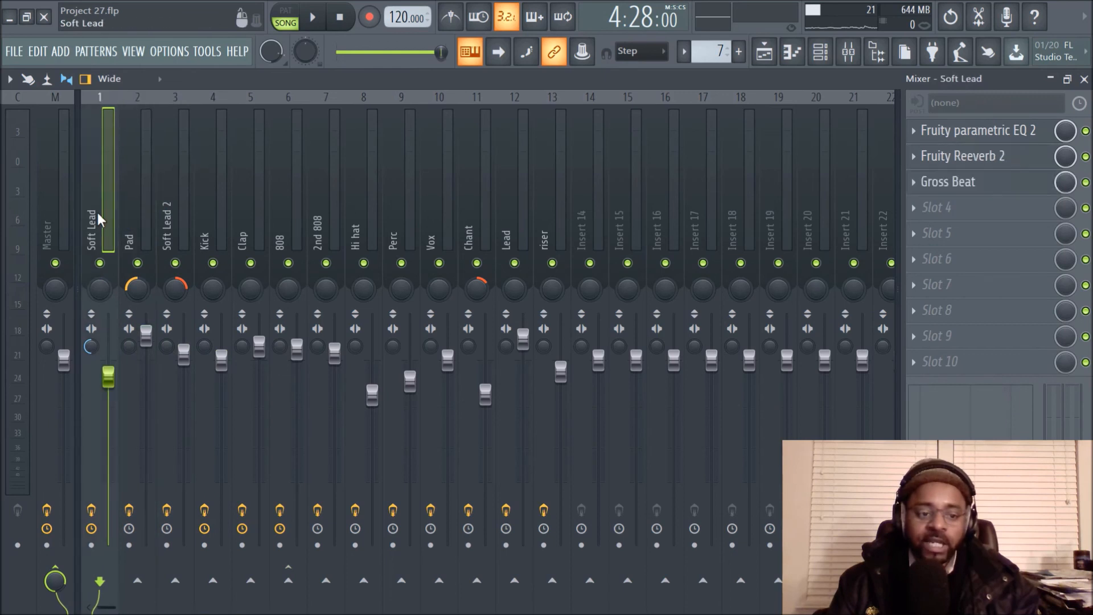
pyautogui.click(428, 196)
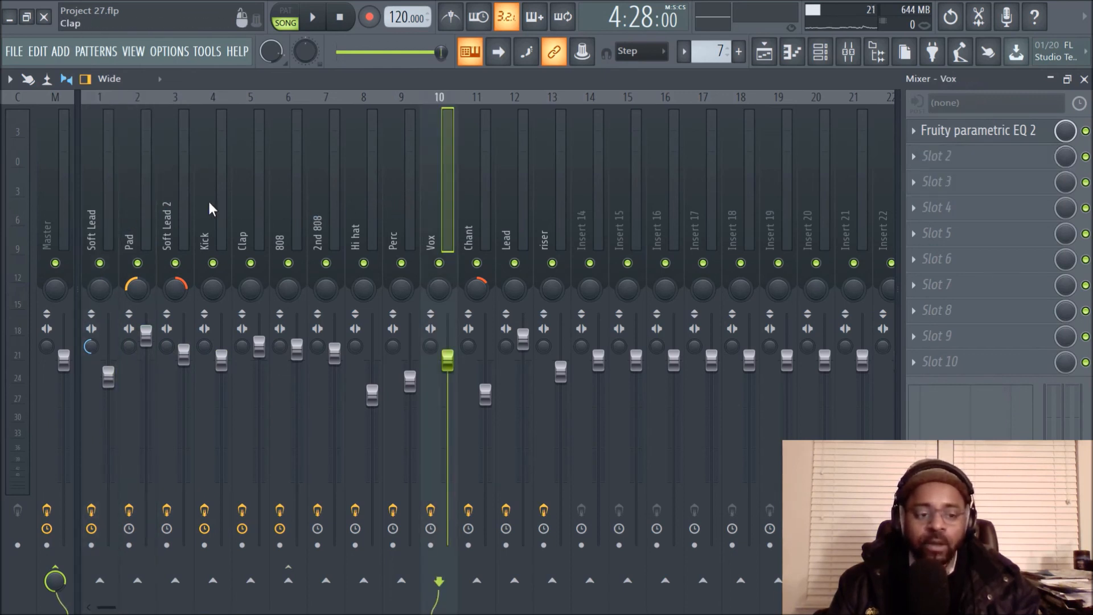
pyautogui.click(43, 197)
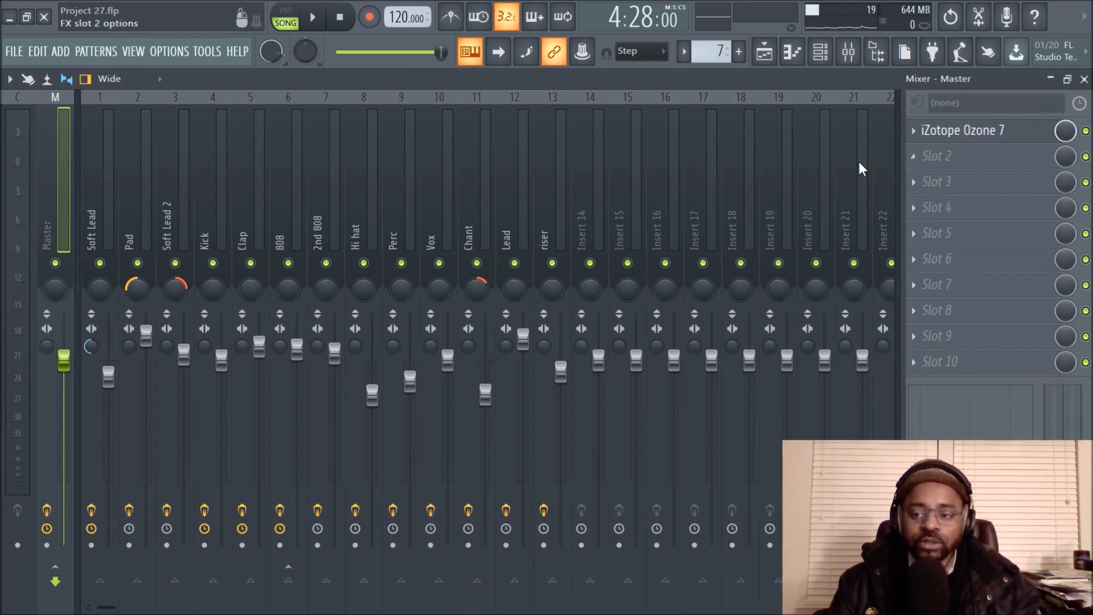
# - Review the effects on the Perc, Clap, Soft Lead 2 and Pad mixer tracks, ending on Perc
pyautogui.click(400, 202)
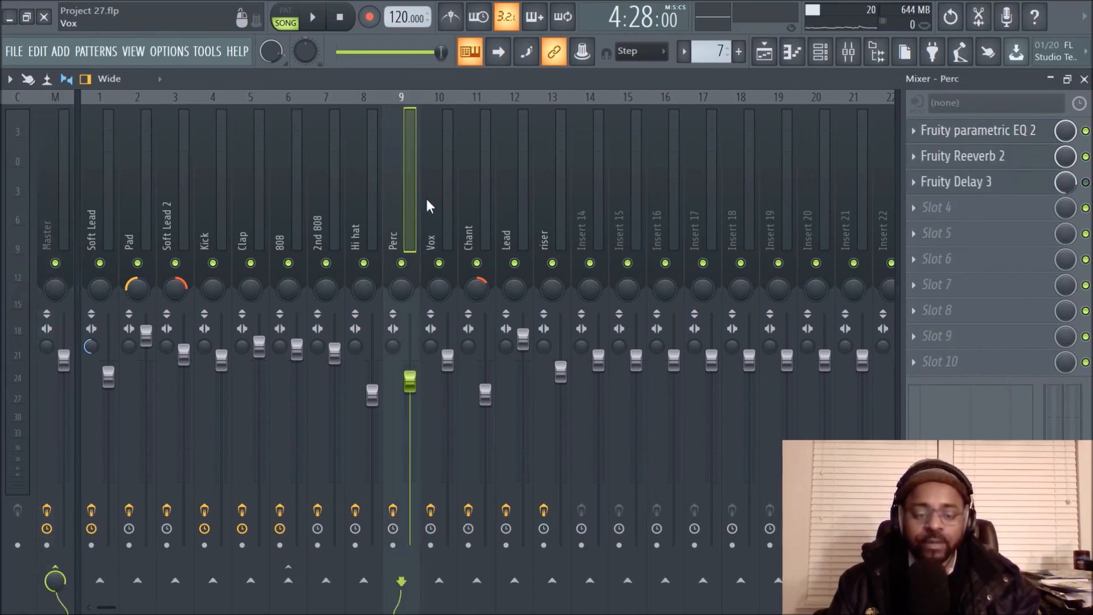
pyautogui.click(251, 203)
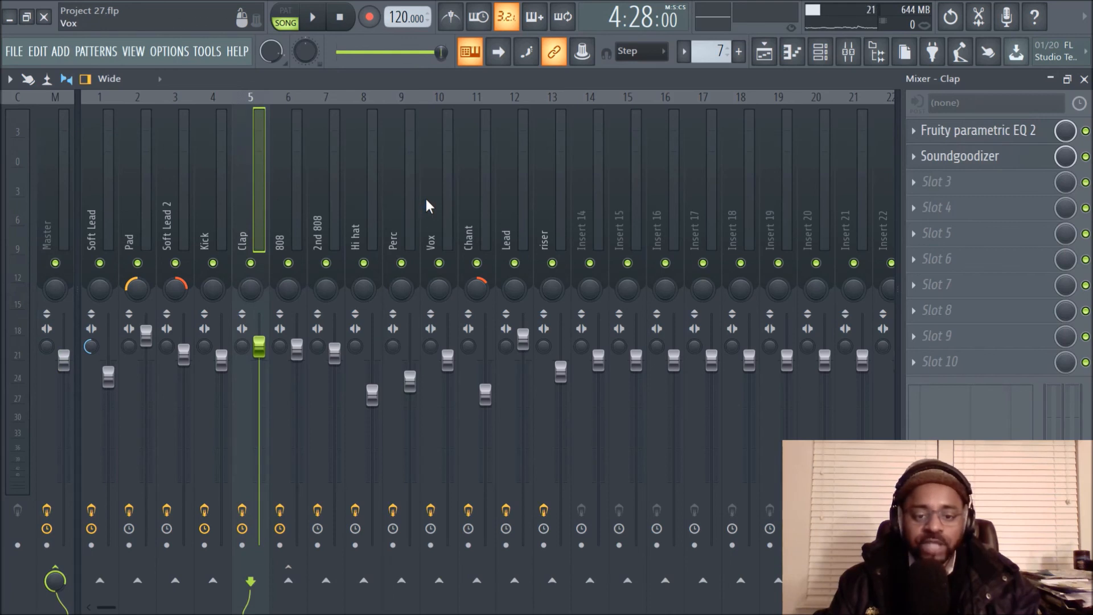
pyautogui.click(166, 196)
pyautogui.click(121, 196)
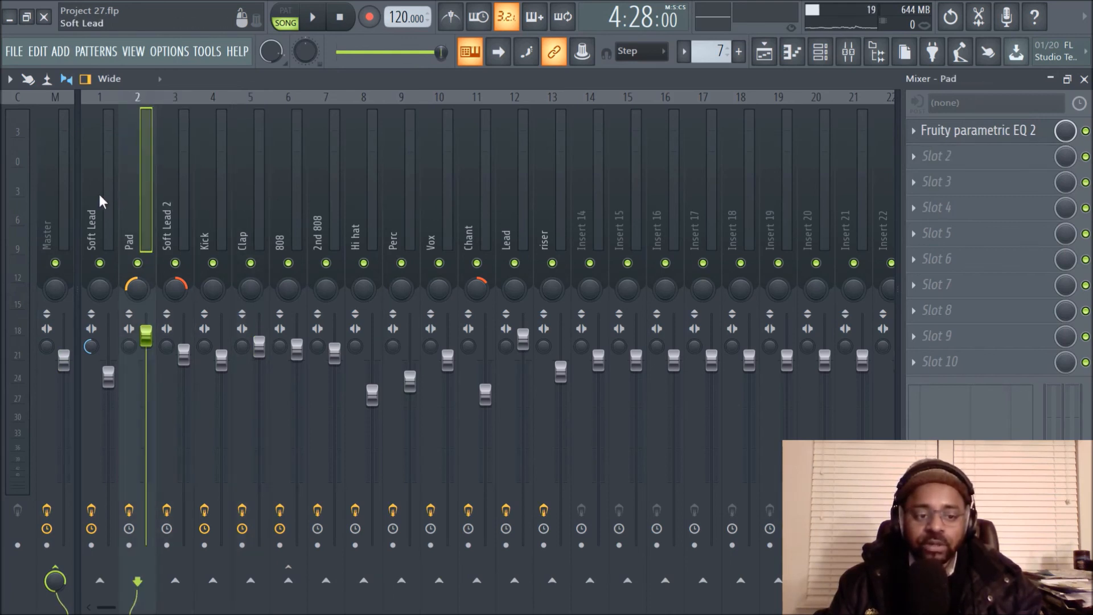
pyautogui.click(407, 193)
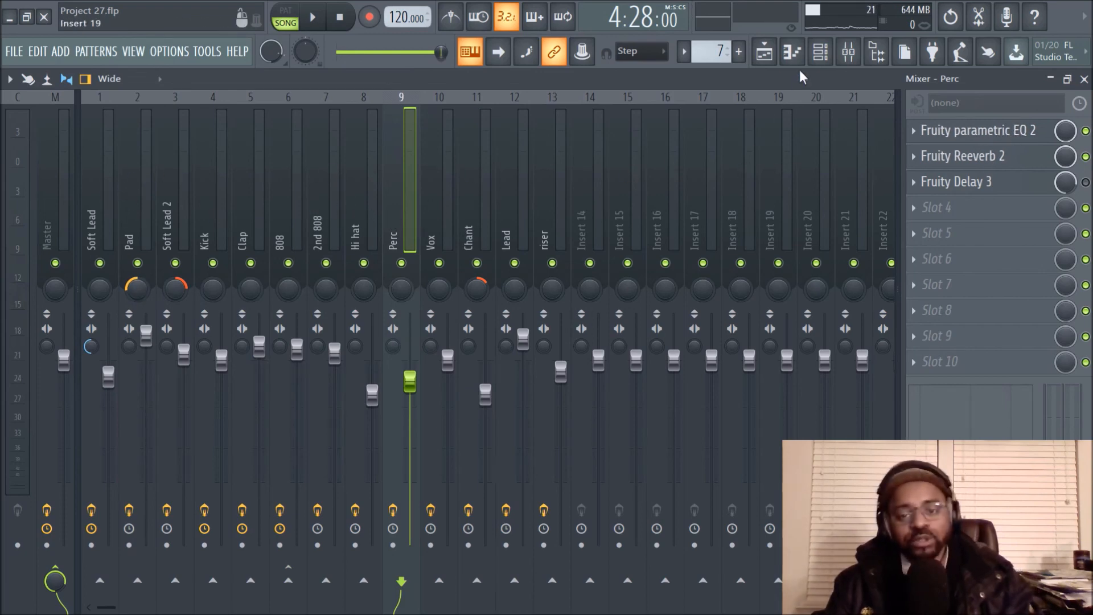
# - View the whole arrangement from bar 1 to the End marker in the playlist, and check the mixer once more
pyautogui.click(765, 57)
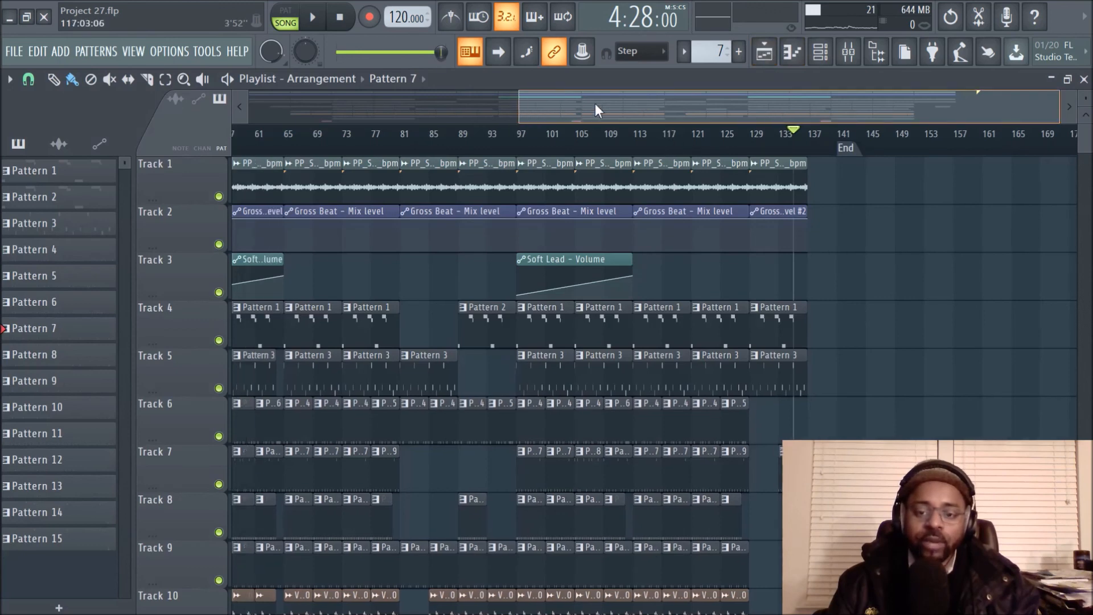
pyautogui.moveTo(625, 104); pyautogui.dragTo(281, 102)
pyautogui.scroll(-2, 483, 157)
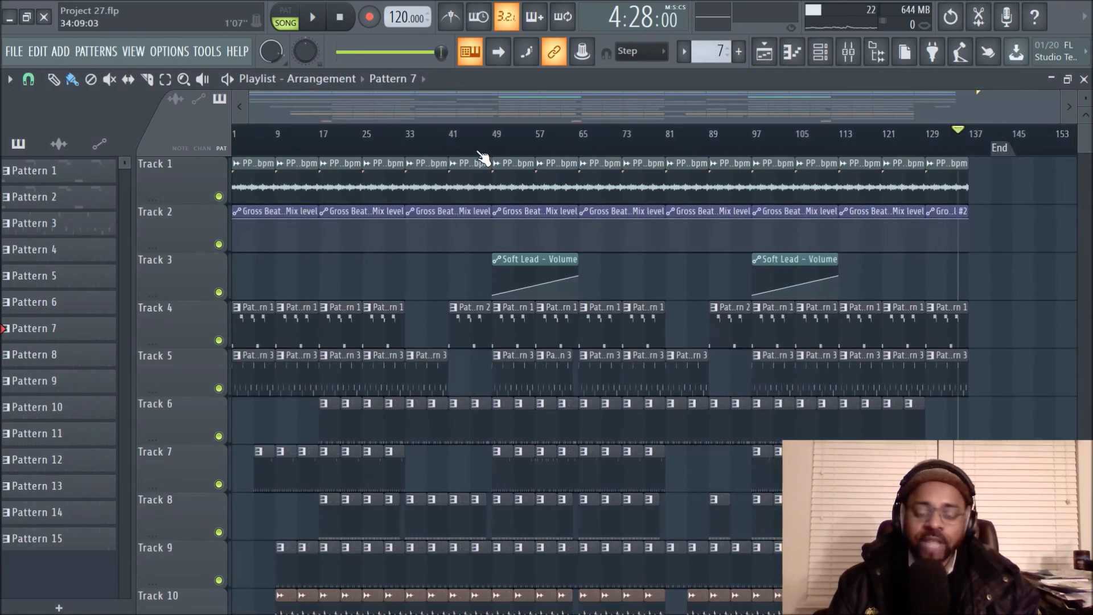
pyautogui.click(847, 56)
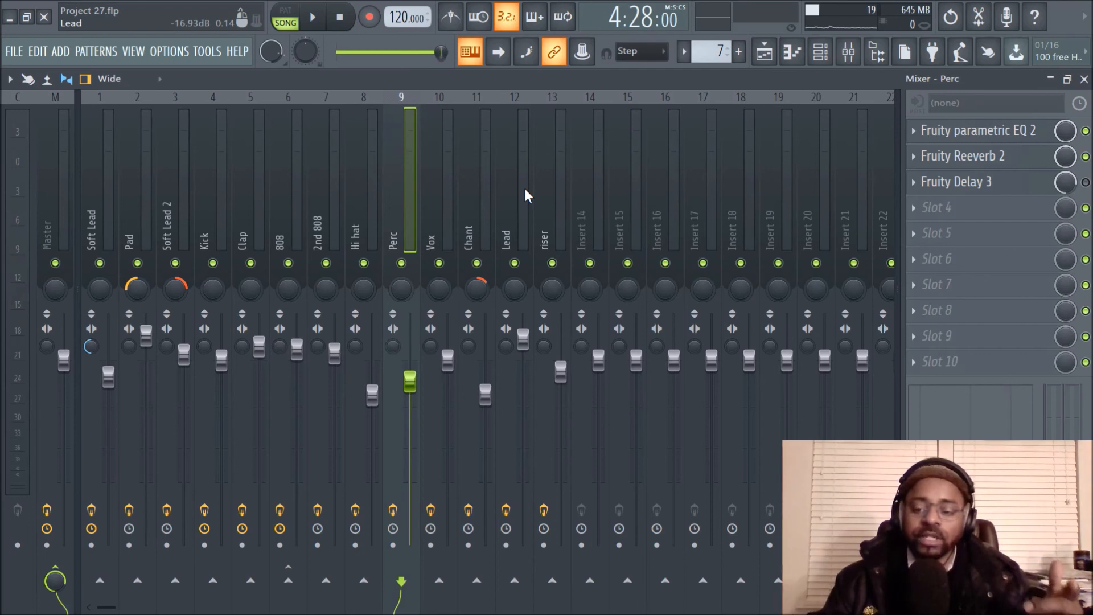
pyautogui.click(764, 52)
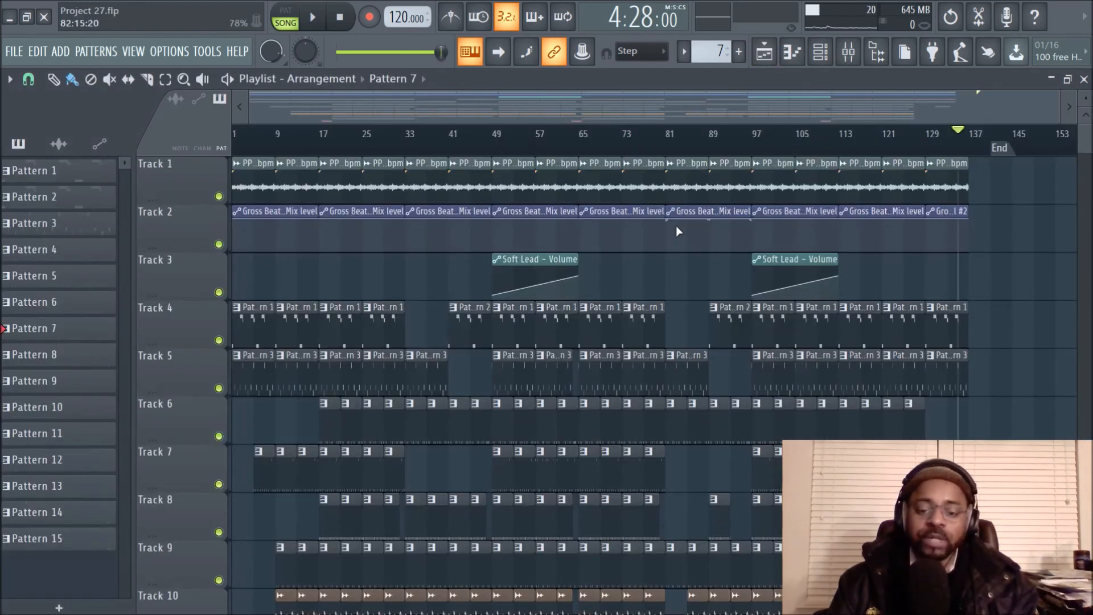
# - Examine how the clips on Tracks 1 to 13 are layered across the full arrangement
pyautogui.scroll(-2, 683, 240)
pyautogui.scroll(-6, 683, 241)
pyautogui.scroll(8, 678, 237)
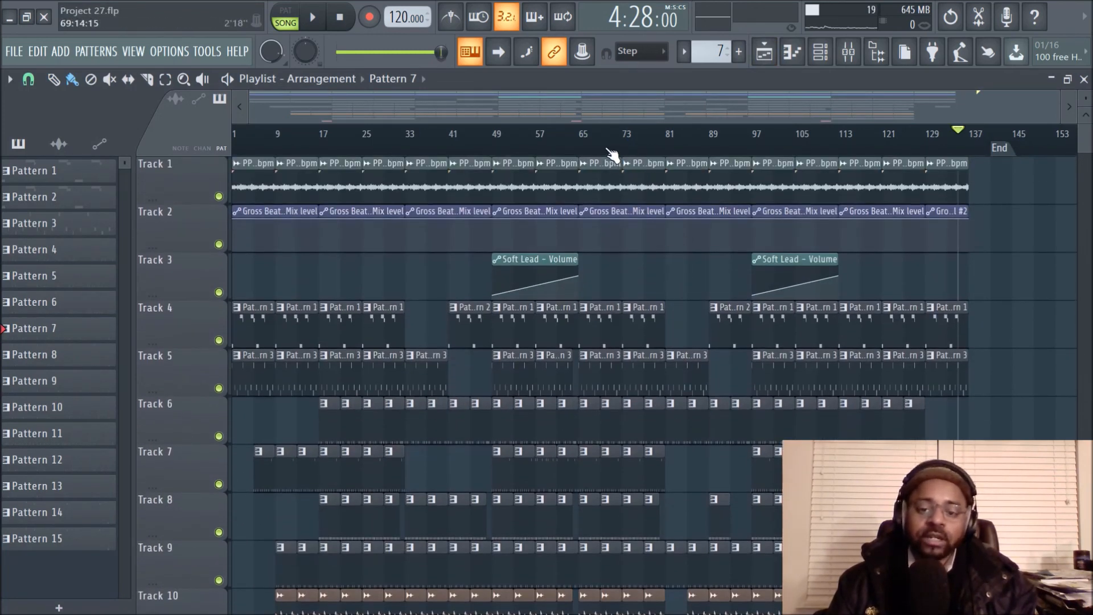
pyautogui.scroll(1, 616, 142)
pyautogui.moveTo(626, 109); pyautogui.dragTo(398, 99)
pyautogui.scroll(-3, 448, 146)
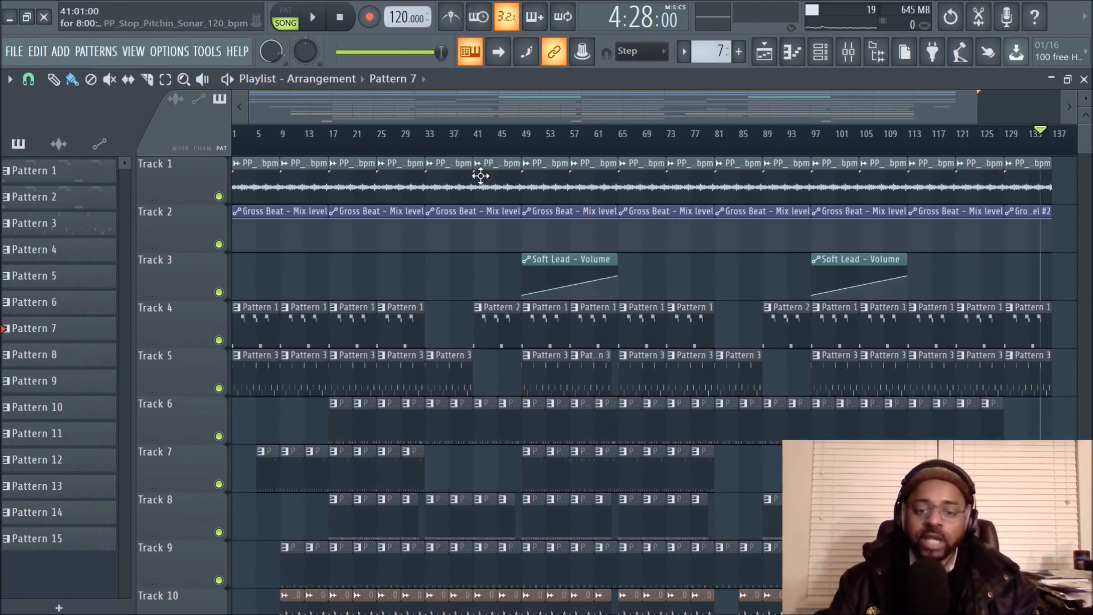
pyautogui.scroll(-1, 660, 340)
pyautogui.scroll(-6, 660, 340)
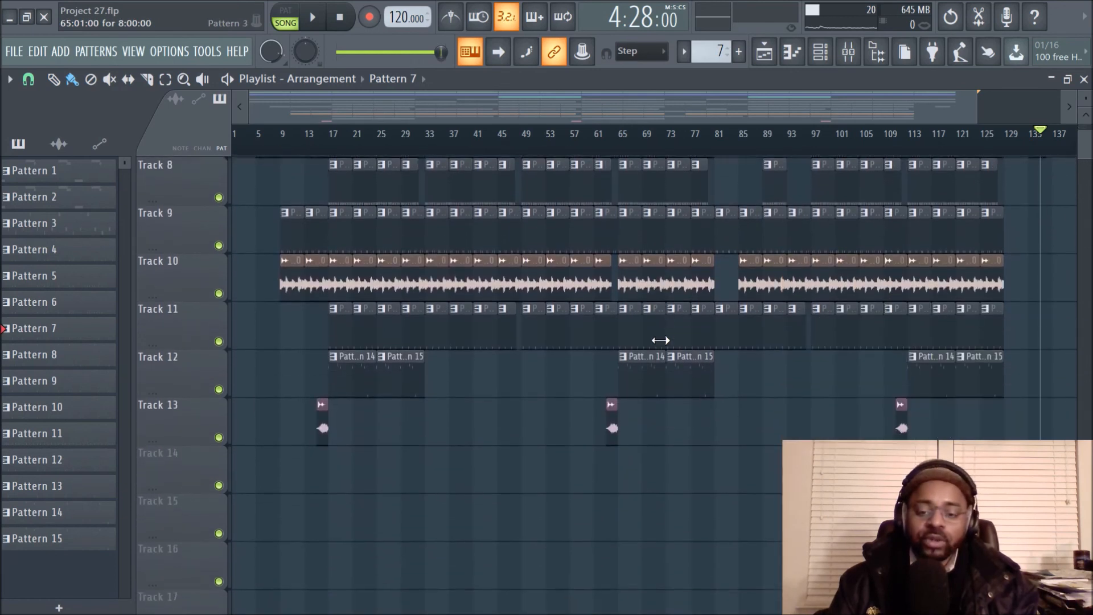
pyautogui.scroll(7, 661, 339)
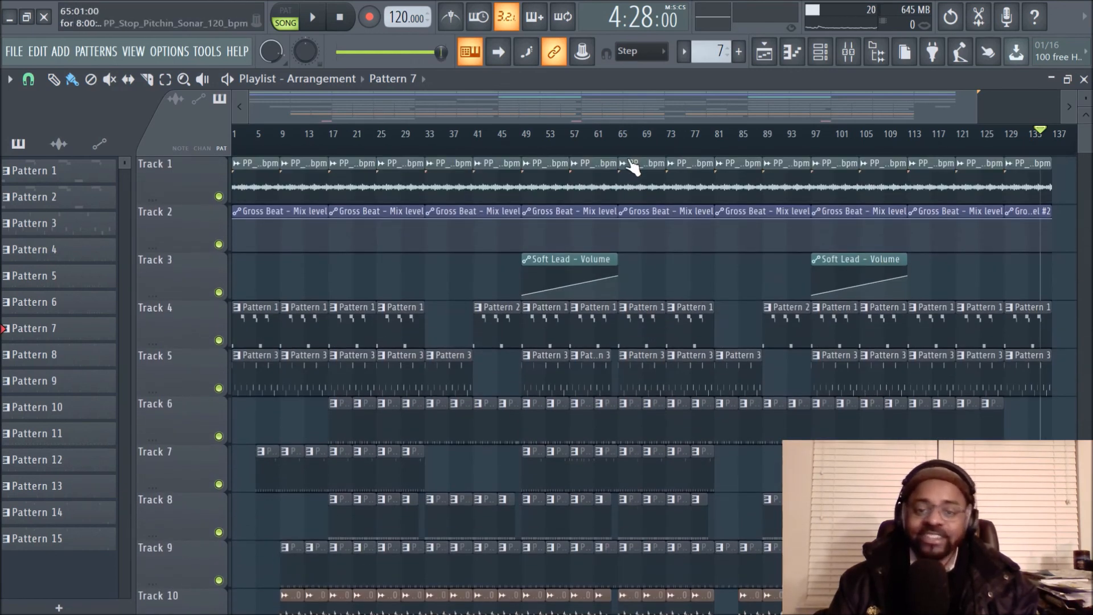
# - Examine the arrangement's overall structure, focusing on the sections from bar 1 to about bar 81
pyautogui.scroll(-1, 635, 145)
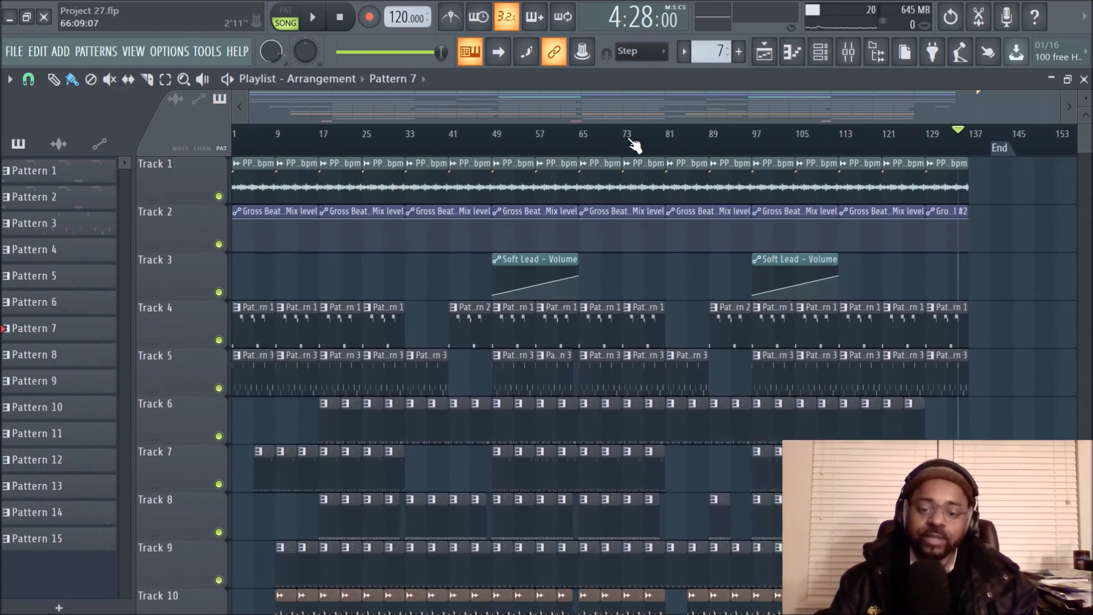
pyautogui.scroll(4, 634, 145)
pyautogui.moveTo(633, 108); pyautogui.dragTo(411, 107)
pyautogui.scroll(-5, 626, 296)
pyautogui.scroll(5, 603, 305)
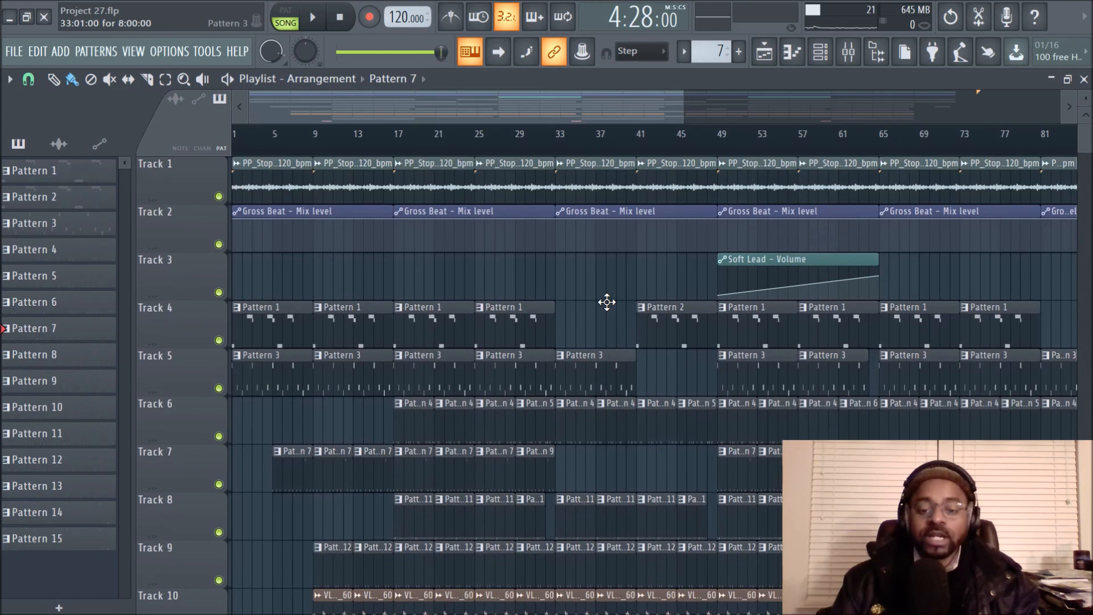